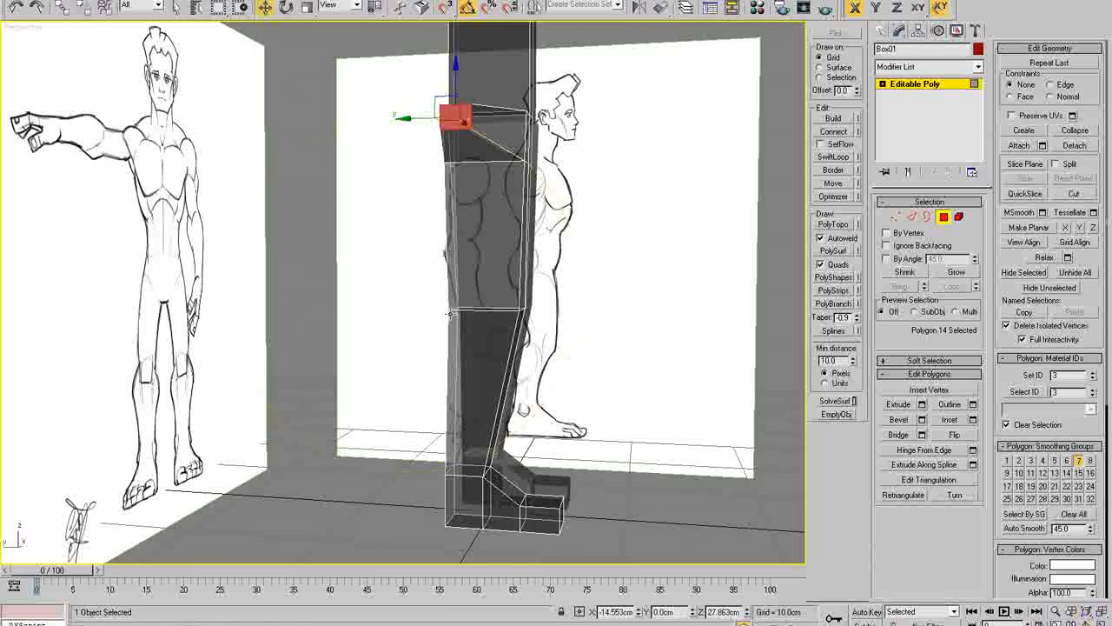
- Add a horizontal edge loop across the leg at knee height with SwiftLoop in the side view
{"action": "key", "text": "alt+w"}
{"action": "scroll", "coordinate": [352, 369], "scroll_direction": "up", "scroll_amount": 3}
{"action": "key", "text": "alt+w"}
{"action": "middle_click_drag", "start_coordinate": [385, 353], "coordinate": [442, 331]}
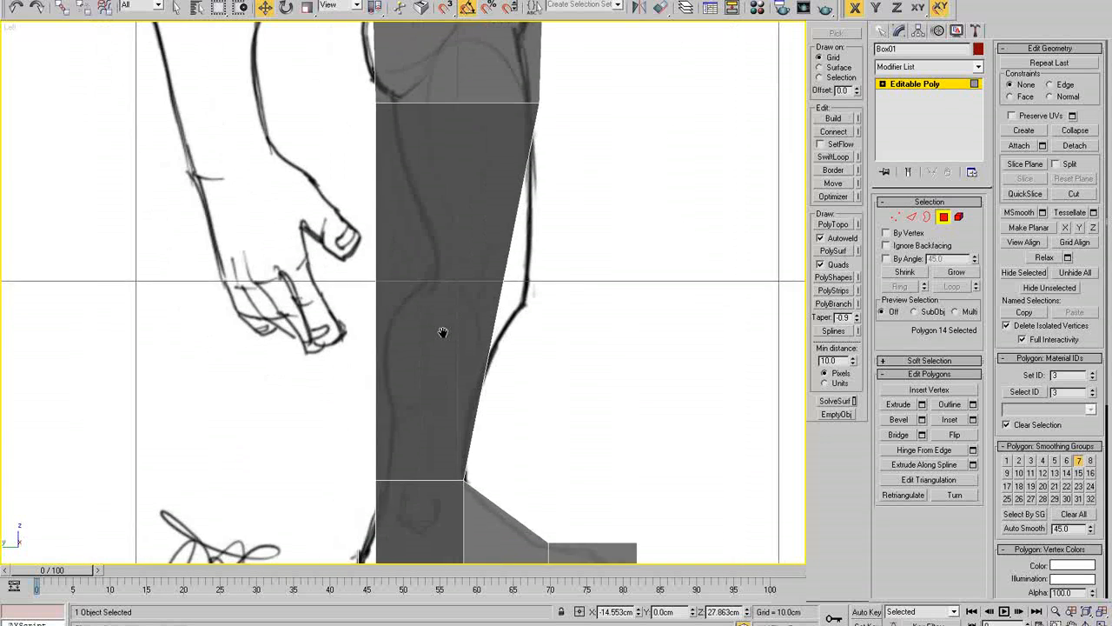
{"action": "left_click", "coordinate": [944, 218]}
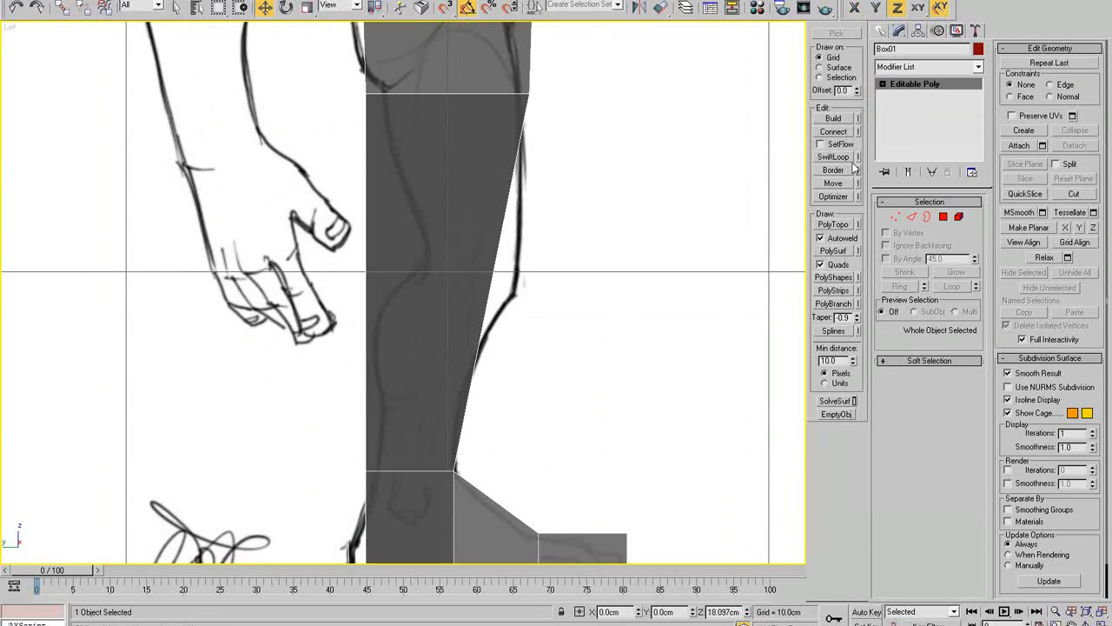
{"action": "left_click", "coordinate": [839, 158]}
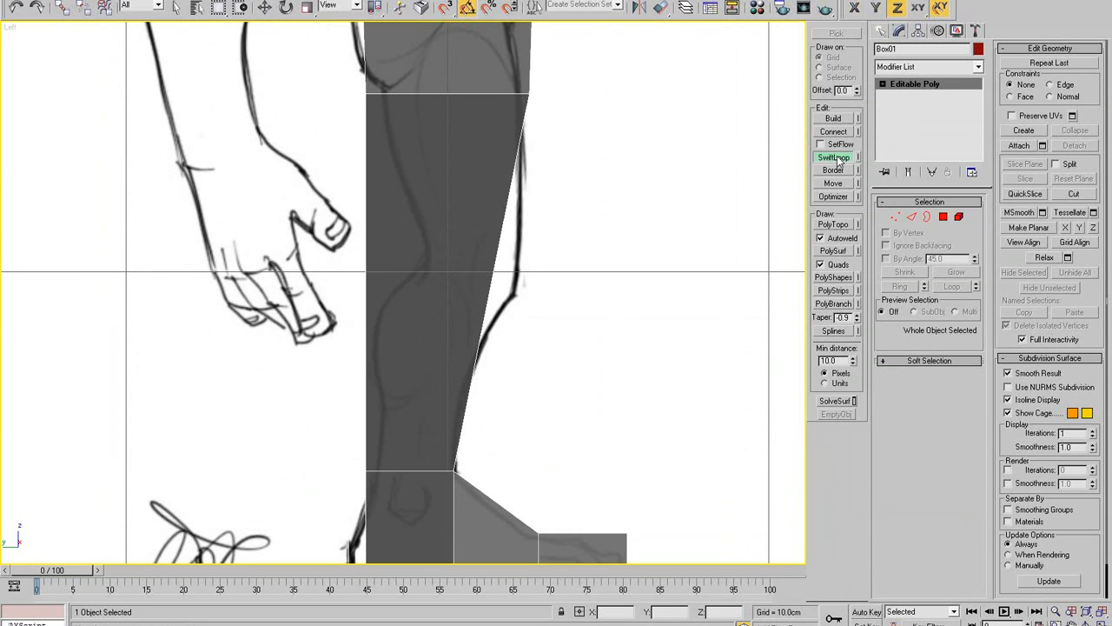
{"action": "right_click", "coordinate": [472, 289]}
{"action": "scroll", "coordinate": [473, 311], "scroll_direction": "down", "scroll_amount": 2}
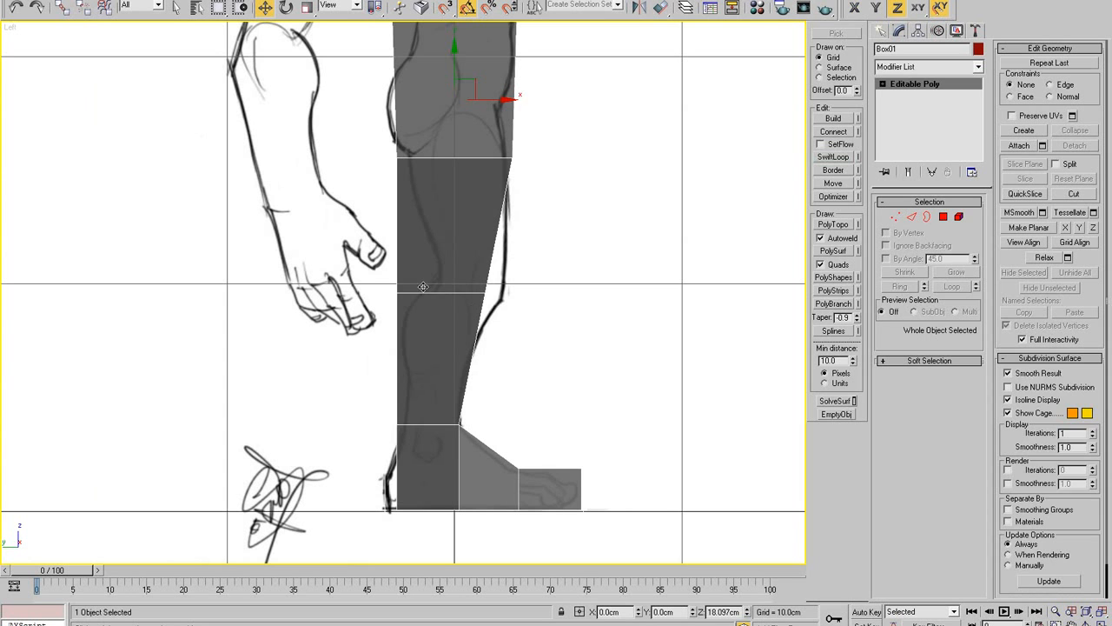
- Move the knee loop's back vertices and then its front vertices forward to follow the leg in the side sketch
{"action": "key", "text": "1"}
{"action": "left_click_drag", "start_coordinate": [430, 293], "coordinate": [461, 331]}
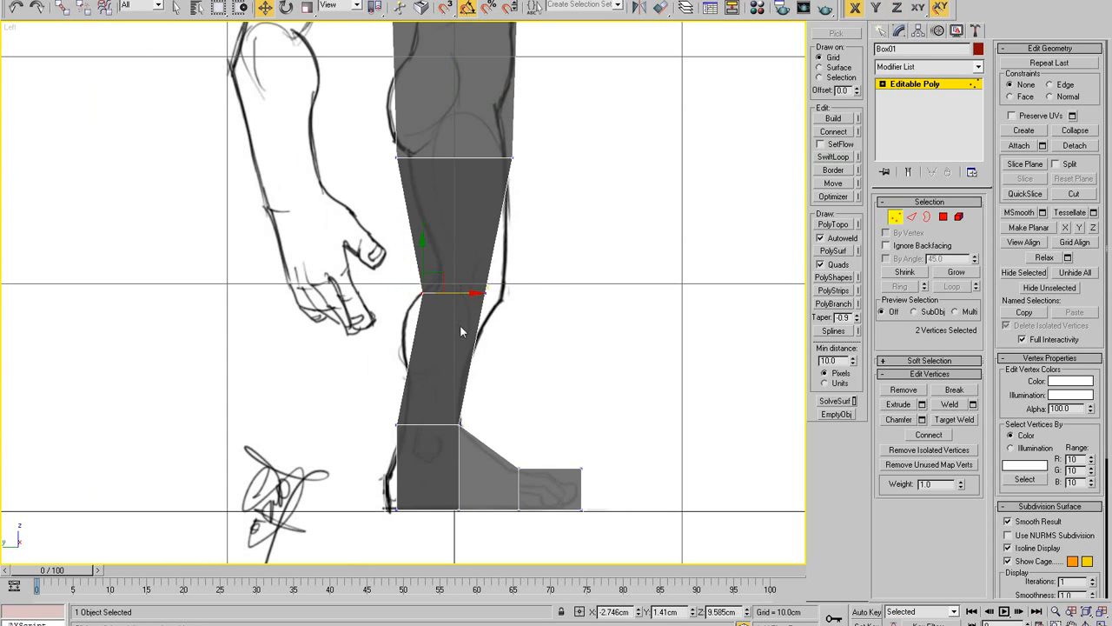
{"action": "left_click_drag", "start_coordinate": [511, 290], "coordinate": [529, 292]}
{"action": "scroll", "coordinate": [519, 309], "scroll_direction": "down", "scroll_amount": 2}
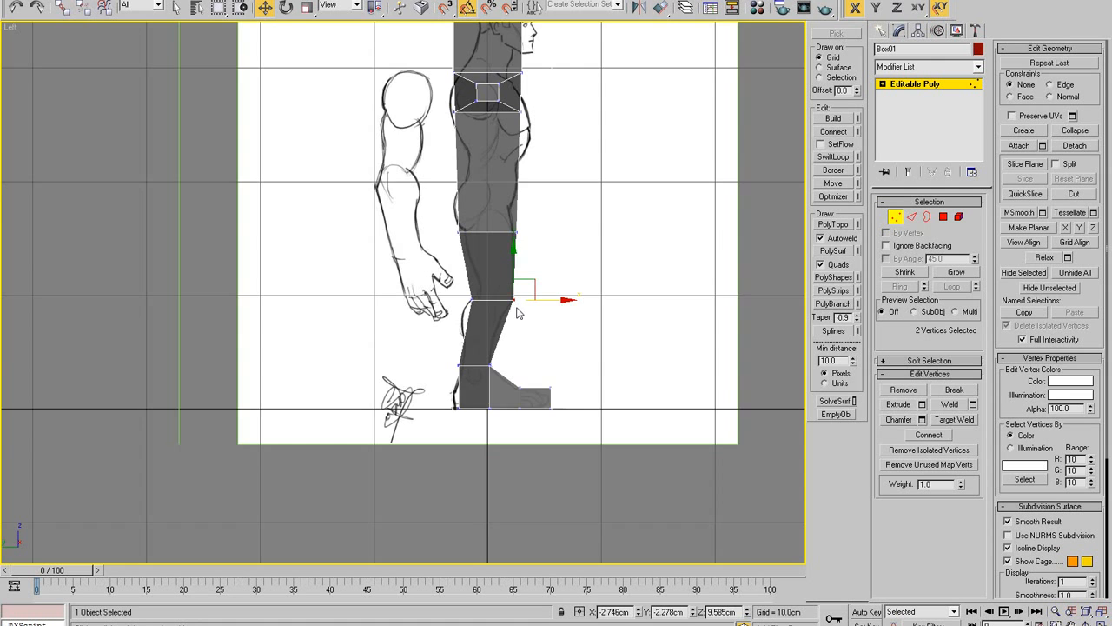
- Add a horizontal edge loop across the torso at waist height and move its back vertices forward to the sketched lower back
{"action": "scroll", "coordinate": [551, 328], "scroll_direction": "up", "scroll_amount": 4}
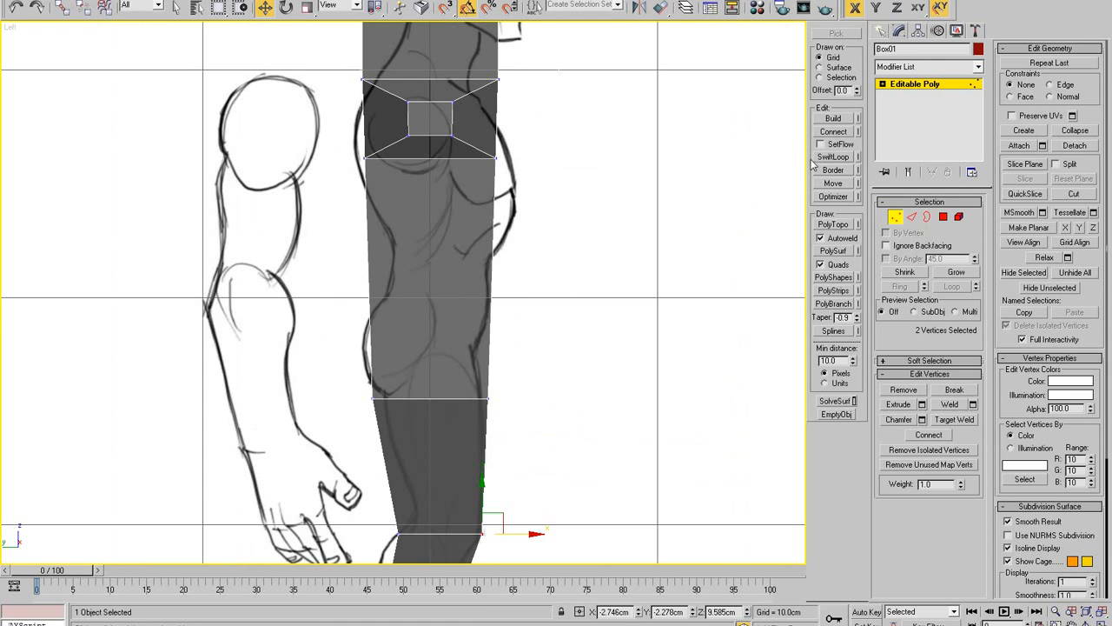
{"action": "left_click", "coordinate": [832, 158]}
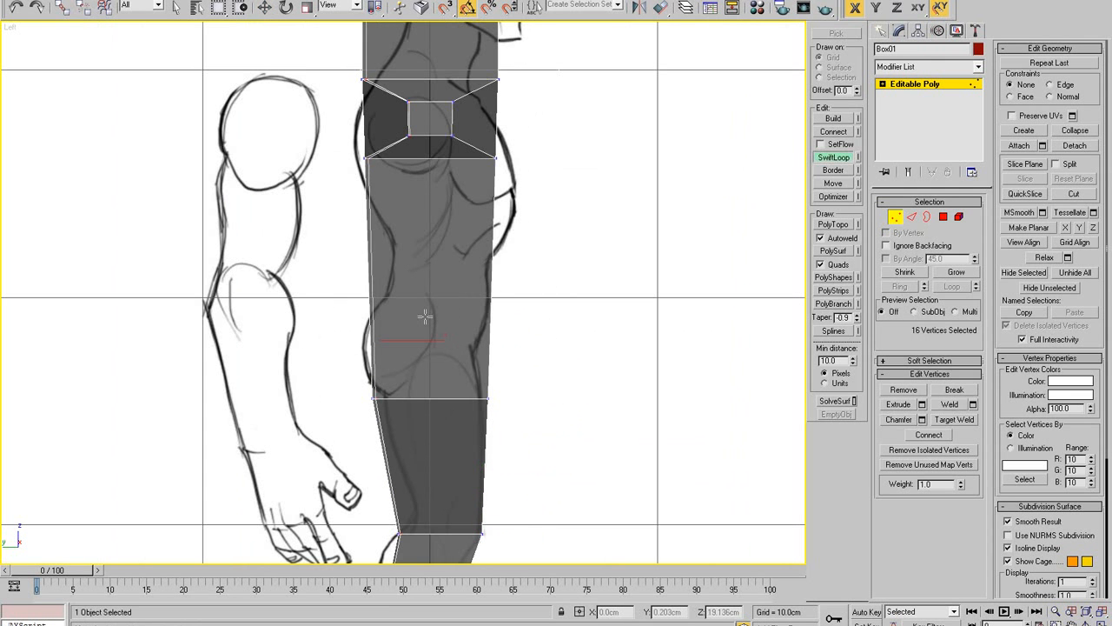
{"action": "key", "text": "ctrl+z"}
{"action": "right_click", "coordinate": [470, 297]}
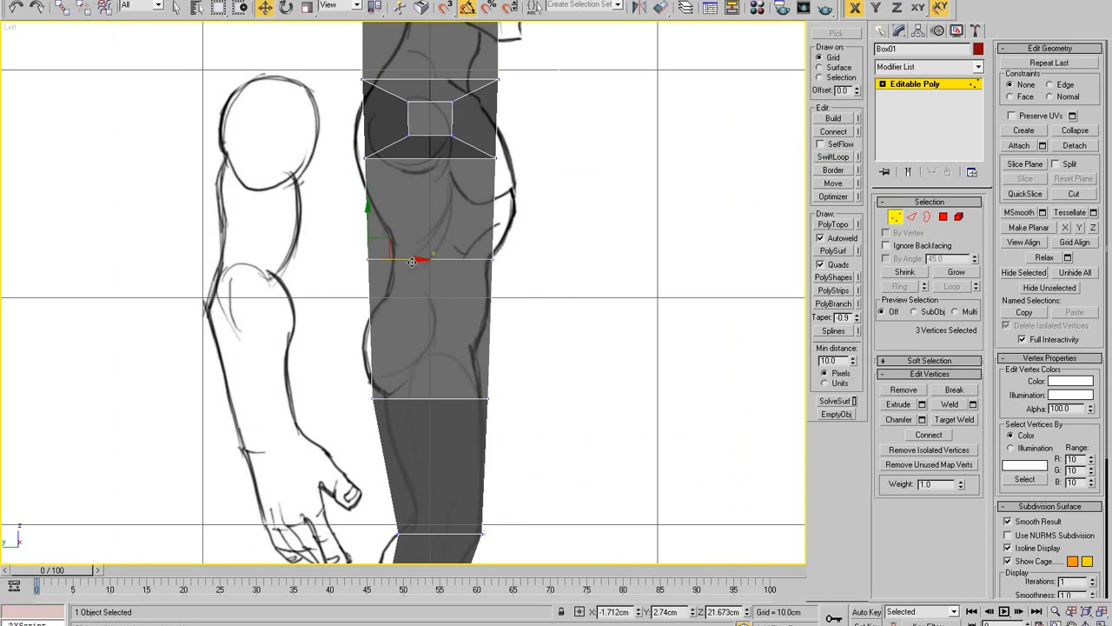
{"action": "left_click_drag", "start_coordinate": [411, 262], "coordinate": [507, 250]}
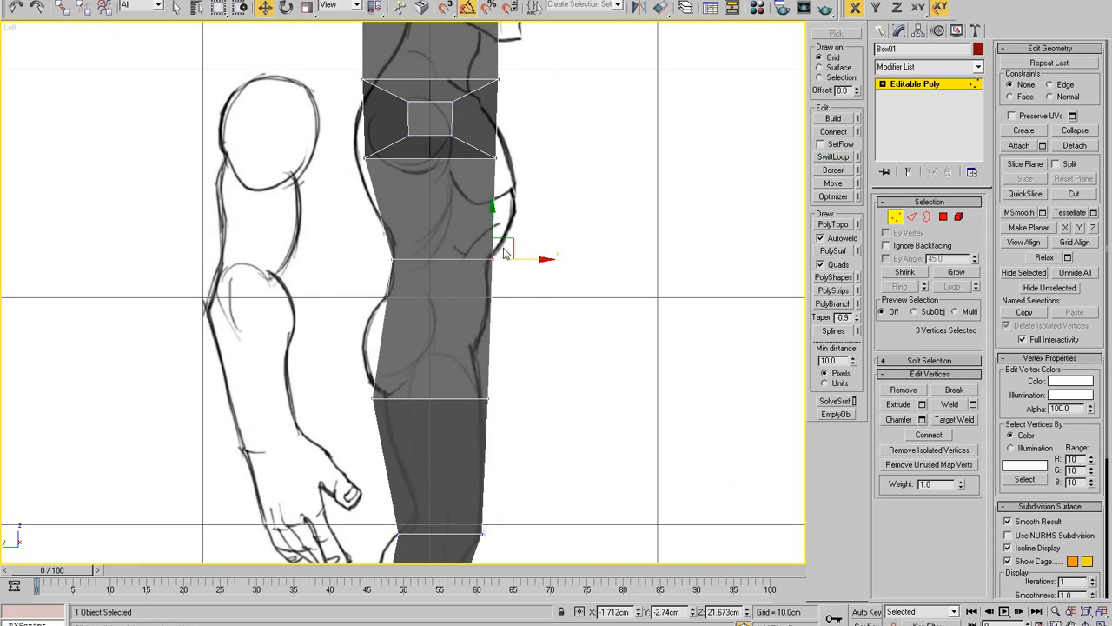
- Add a vertical edge loop with SwiftLoop through the middle of the torso half, between its side and the centre line
{"action": "left_click", "coordinate": [840, 159]}
{"action": "left_click", "coordinate": [458, 258]}
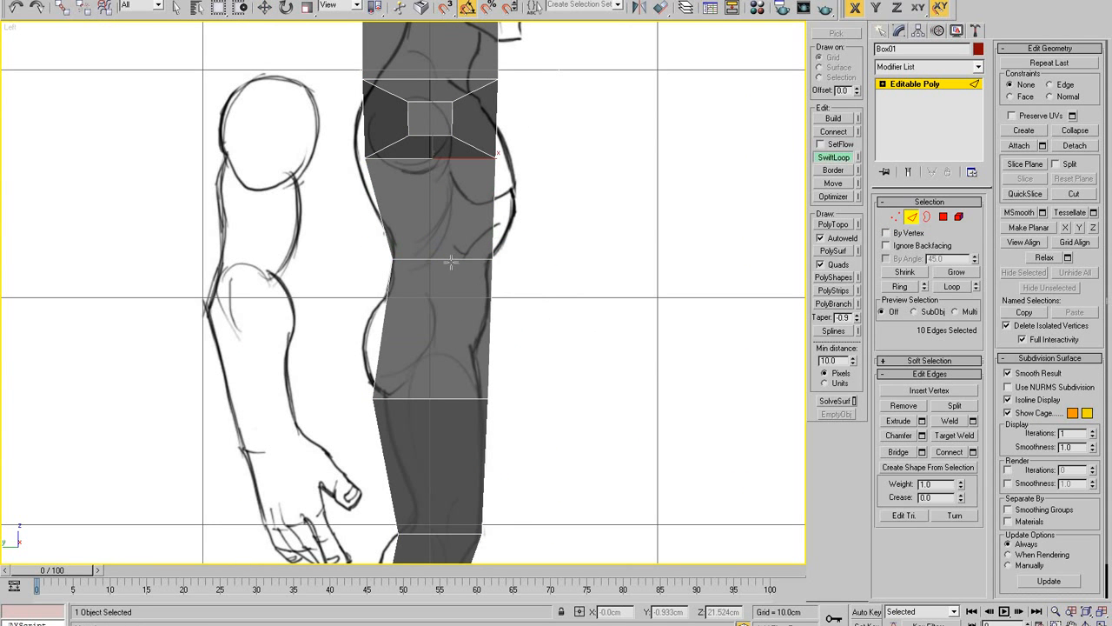
{"action": "key", "text": "alt+w"}
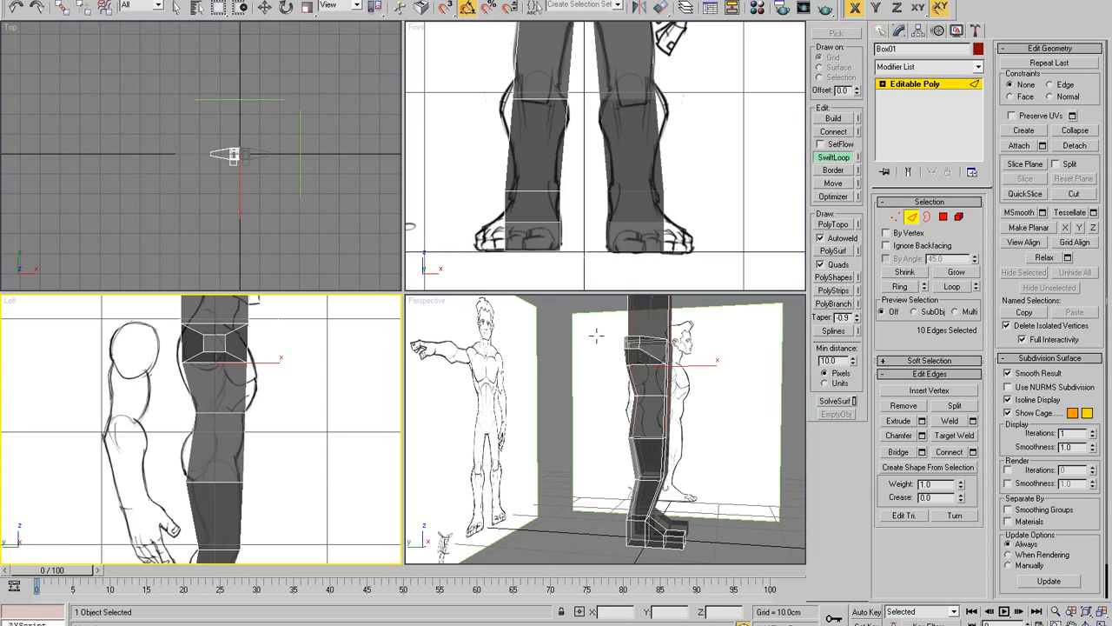
{"action": "key", "text": "alt+w"}
{"action": "middle_click_drag", "start_coordinate": [596, 331], "coordinate": [499, 271], "text": "alt"}
{"action": "left_click", "coordinate": [462, 252]}
{"action": "left_click", "coordinate": [488, 295]}
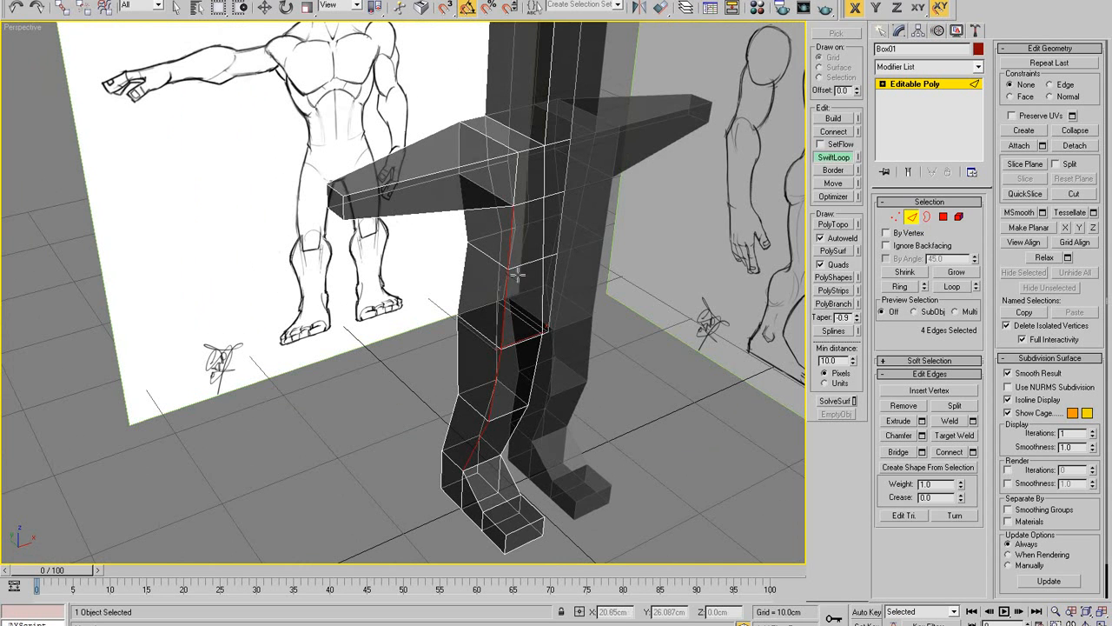
{"action": "left_click", "coordinate": [526, 265]}
{"action": "middle_click_drag", "start_coordinate": [528, 264], "coordinate": [497, 331], "text": "alt"}
{"action": "scroll", "coordinate": [497, 331], "scroll_direction": "up", "scroll_amount": 3}
{"action": "scroll", "coordinate": [529, 316], "scroll_direction": "down", "scroll_amount": 8}
{"action": "key", "text": "w"}
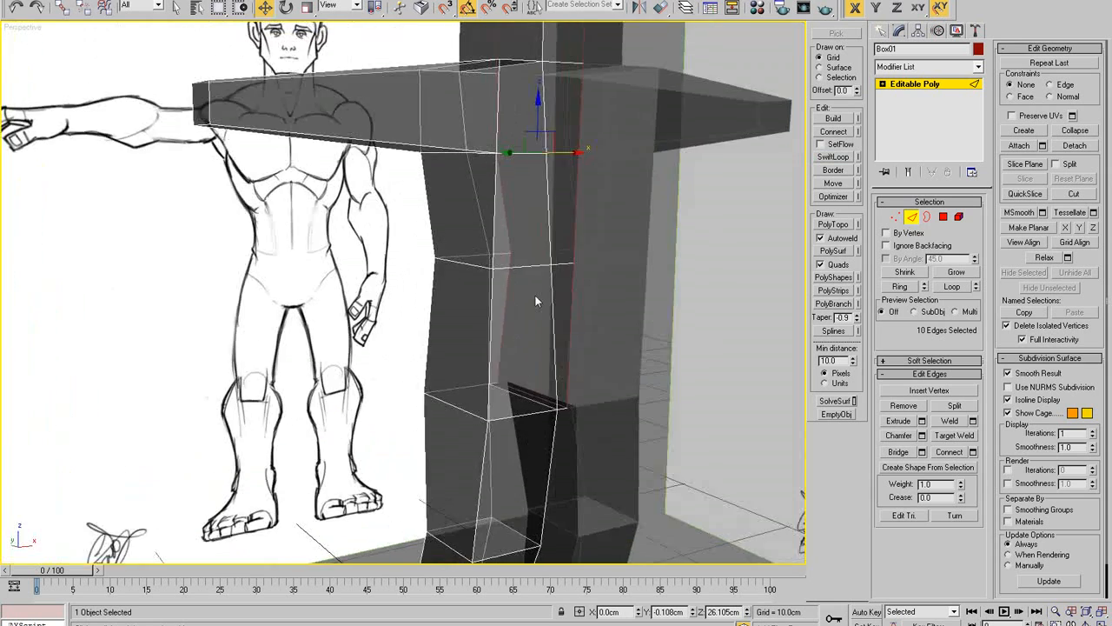
- Lower the waist loop in the front view and pull its outer vertices inward to the sketched waistline
{"action": "key", "text": "alt+w"}
{"action": "right_click", "coordinate": [575, 205]}
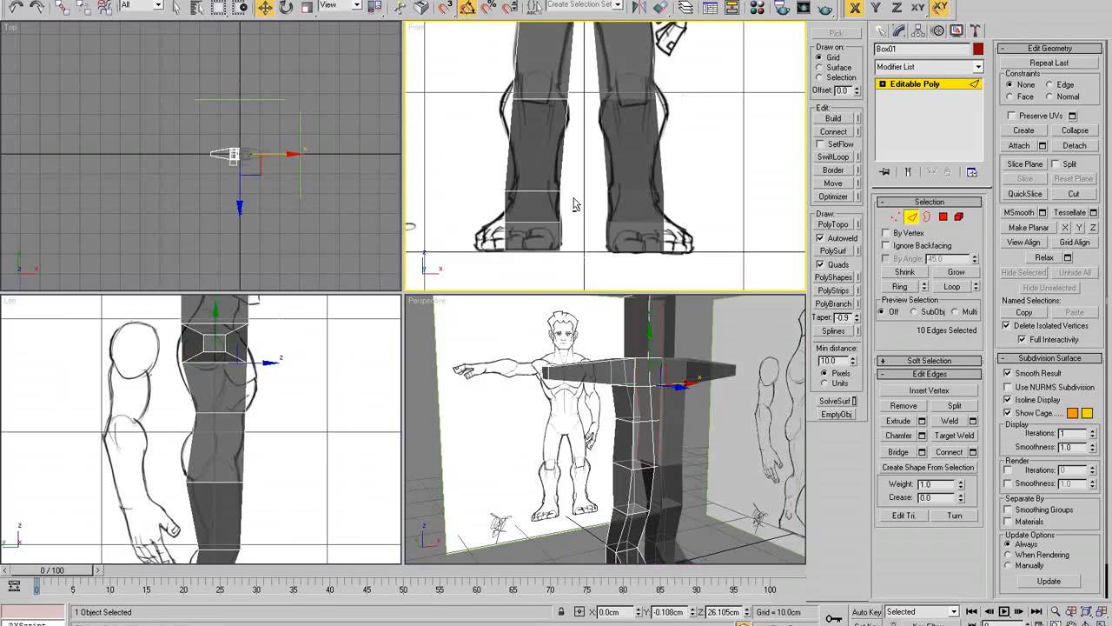
{"action": "key", "text": "alt+w"}
{"action": "scroll", "coordinate": [574, 260], "scroll_direction": "down", "scroll_amount": 5}
{"action": "middle_click_drag", "start_coordinate": [497, 203], "coordinate": [496, 303]}
{"action": "scroll", "coordinate": [497, 302], "scroll_direction": "up", "scroll_amount": 4}
{"action": "key", "text": "1"}
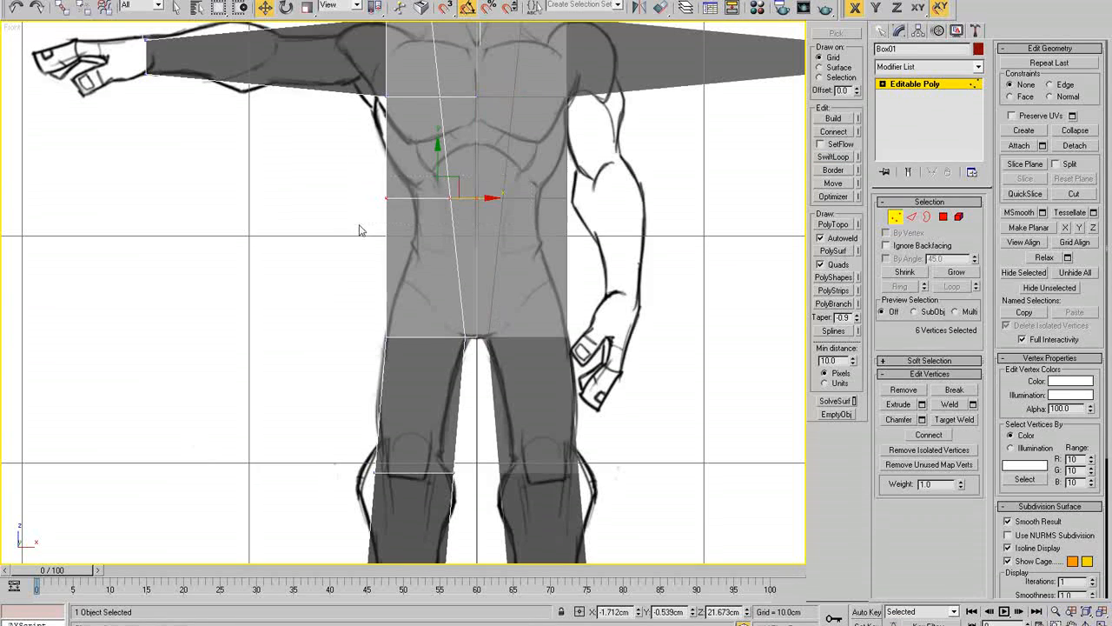
{"action": "left_click_drag", "start_coordinate": [437, 162], "coordinate": [438, 205]}
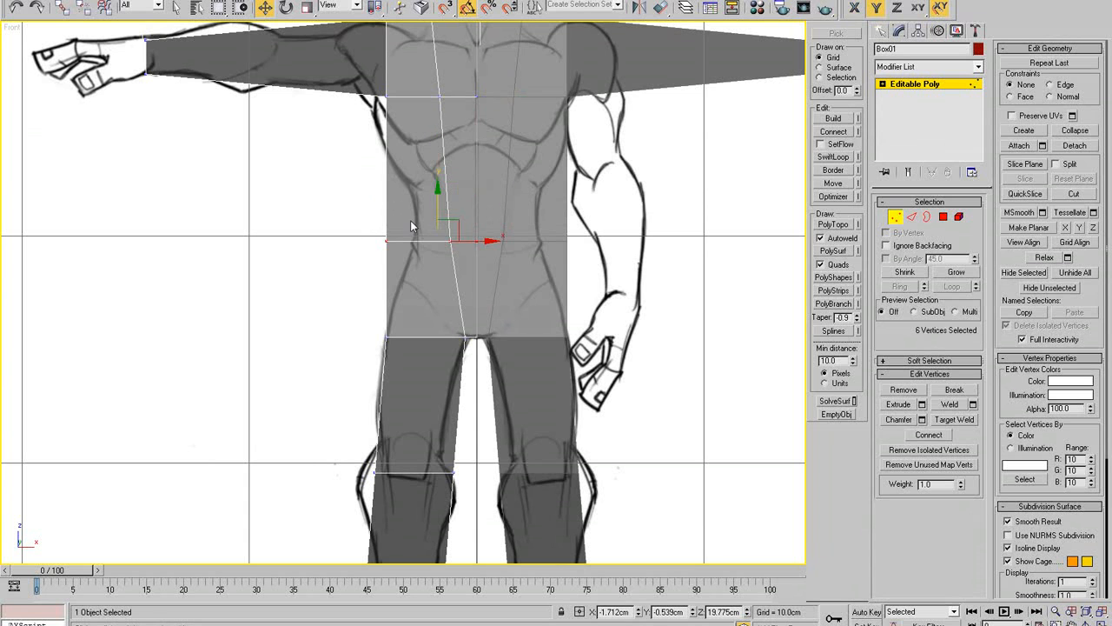
{"action": "left_click_drag", "start_coordinate": [374, 255], "coordinate": [452, 245]}
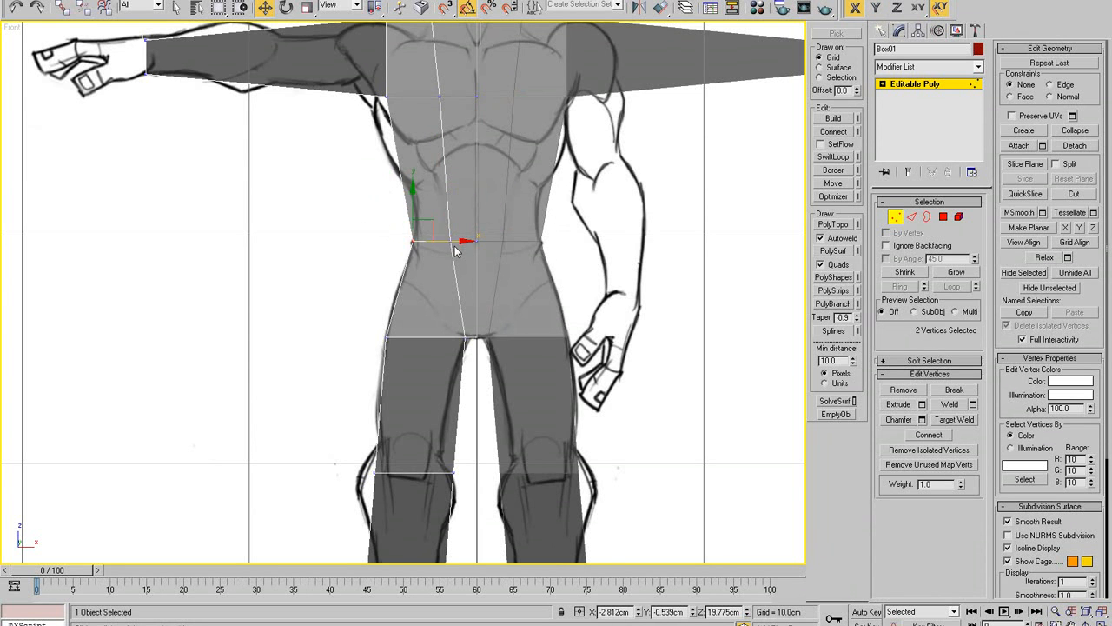
- Fine-tune the waist loop's front and back vertices in the side view to fit the profile sketch
{"action": "middle_click_drag", "start_coordinate": [454, 245], "coordinate": [467, 376]}
{"action": "key", "text": "alt+w"}
{"action": "right_click", "coordinate": [246, 396]}
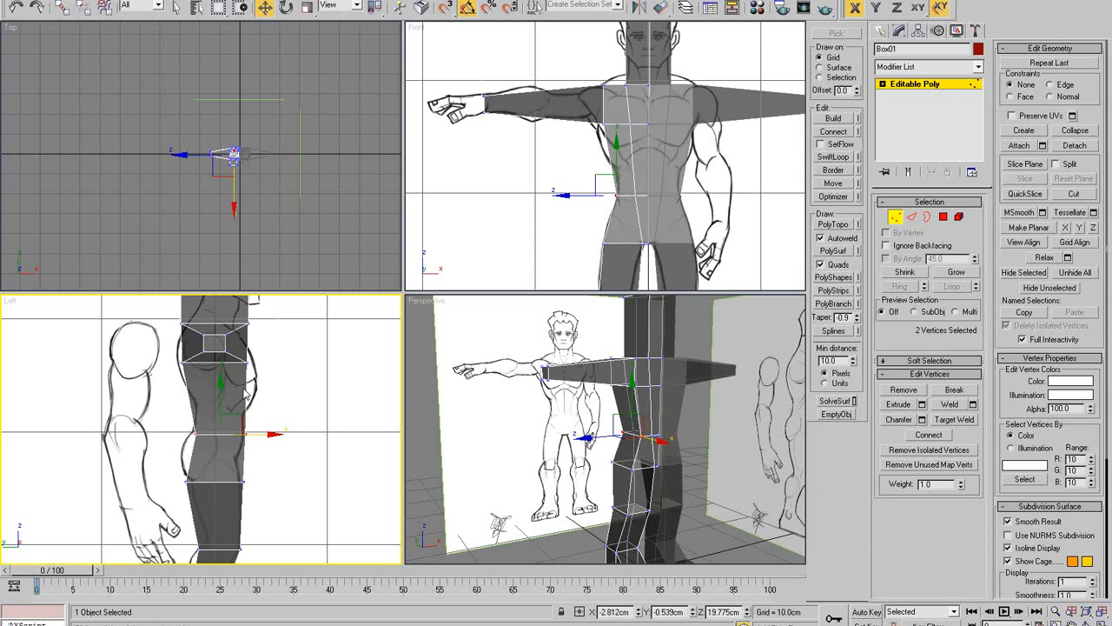
{"action": "key", "text": "alt+w"}
{"action": "scroll", "coordinate": [511, 388], "scroll_direction": "up", "scroll_amount": 2}
{"action": "middle_click_drag", "start_coordinate": [511, 388], "coordinate": [554, 337]}
{"action": "mouse_move", "coordinate": [547, 366]}
{"action": "left_mouse_down"}
{"action": "mouse_move", "coordinate": [511, 336]}
{"action": "mouse_move", "coordinate": [560, 352]}
{"action": "left_mouse_up"}
{"action": "mouse_move", "coordinate": [421, 346]}
{"action": "left_mouse_down"}
{"action": "mouse_move", "coordinate": [339, 388]}
{"action": "mouse_move", "coordinate": [418, 354]}
{"action": "left_mouse_up"}
- Nudge the back vertices of the knee loop slightly forward in the side view to match the sketch
{"action": "scroll", "coordinate": [428, 395], "scroll_direction": "down", "scroll_amount": 2}
{"action": "middle_click_drag", "start_coordinate": [428, 396], "coordinate": [419, 289]}
{"action": "left_click_drag", "start_coordinate": [421, 334], "coordinate": [366, 382]}
{"action": "left_click_drag", "start_coordinate": [426, 360], "coordinate": [432, 361]}
{"action": "middle_click_drag", "start_coordinate": [472, 328], "coordinate": [473, 329]}
- Examine the blocked-out body in perspective from several angles and distances
{"action": "key", "text": "alt+w"}
{"action": "right_click", "coordinate": [579, 417]}
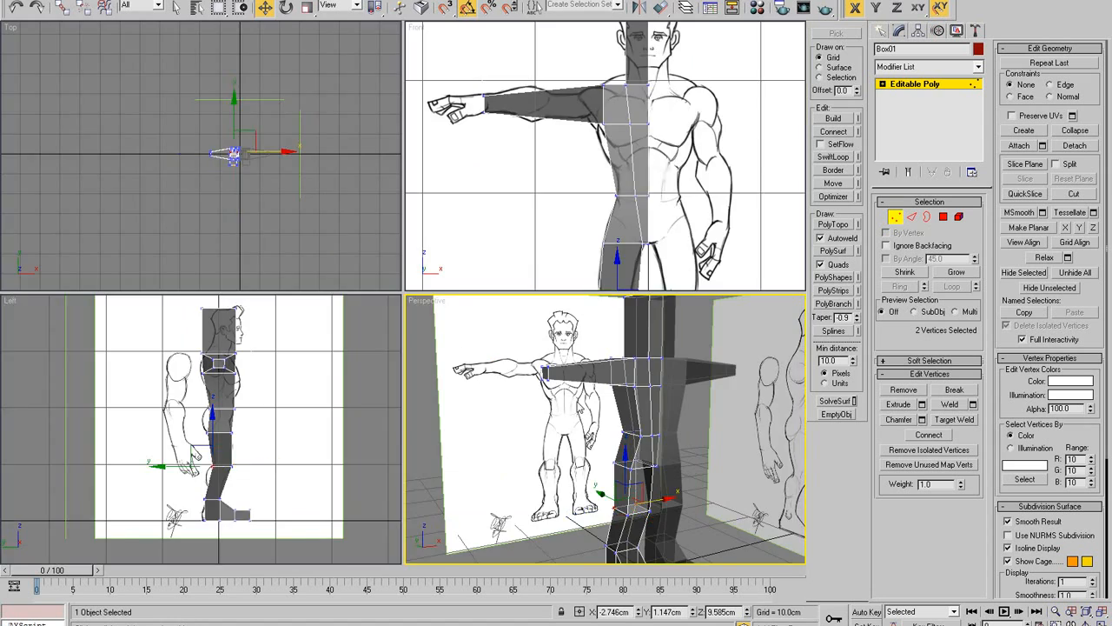
{"action": "key", "text": "alt+w"}
{"action": "middle_click_drag", "start_coordinate": [566, 388], "coordinate": [533, 367], "text": "alt"}
{"action": "scroll", "coordinate": [532, 387], "scroll_direction": "down", "scroll_amount": 3}
{"action": "scroll", "coordinate": [547, 456], "scroll_direction": "up", "scroll_amount": 4}
{"action": "scroll", "coordinate": [529, 405], "scroll_direction": "down", "scroll_amount": 2}
{"action": "scroll", "coordinate": [529, 406], "scroll_direction": "down", "scroll_amount": 3}
{"action": "scroll", "coordinate": [533, 366], "scroll_direction": "up", "scroll_amount": 2}
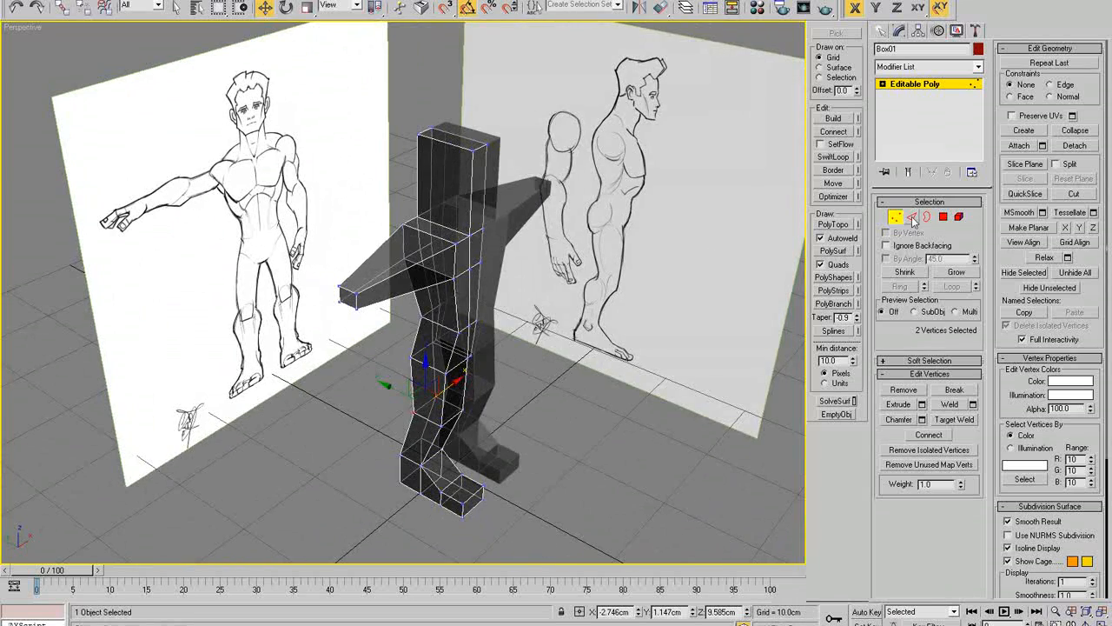
{"action": "left_click", "coordinate": [944, 217]}
{"action": "left_click", "coordinate": [349, 298]}
{"action": "middle_click_drag", "start_coordinate": [365, 298], "coordinate": [492, 268], "text": "alt"}
{"action": "scroll", "coordinate": [461, 291], "scroll_direction": "up", "scroll_amount": 3}
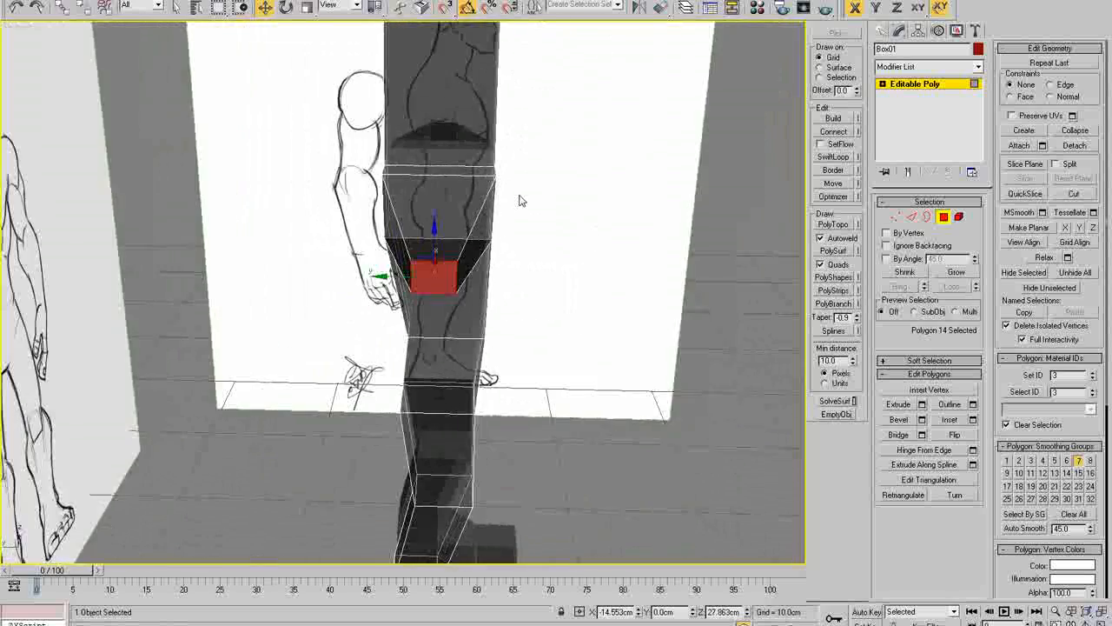
{"action": "mouse_move", "coordinate": [519, 200]}
{"action": "middle_mouse_down", "text": "alt"}
{"action": "mouse_move", "coordinate": [487, 187]}
{"action": "mouse_move", "coordinate": [492, 204]}
{"action": "mouse_move", "coordinate": [483, 197]}
{"action": "mouse_move", "coordinate": [504, 193]}
{"action": "mouse_move", "coordinate": [493, 182]}
{"action": "mouse_move", "coordinate": [504, 193]}
{"action": "middle_mouse_up", "text": "alt"}
- Select the front edges at the top of the head and at the shoulder and move them backward to thin the head block
{"action": "key", "text": "1"}
{"action": "key", "text": "2"}
{"action": "left_click", "coordinate": [524, 162], "text": "ctrl"}
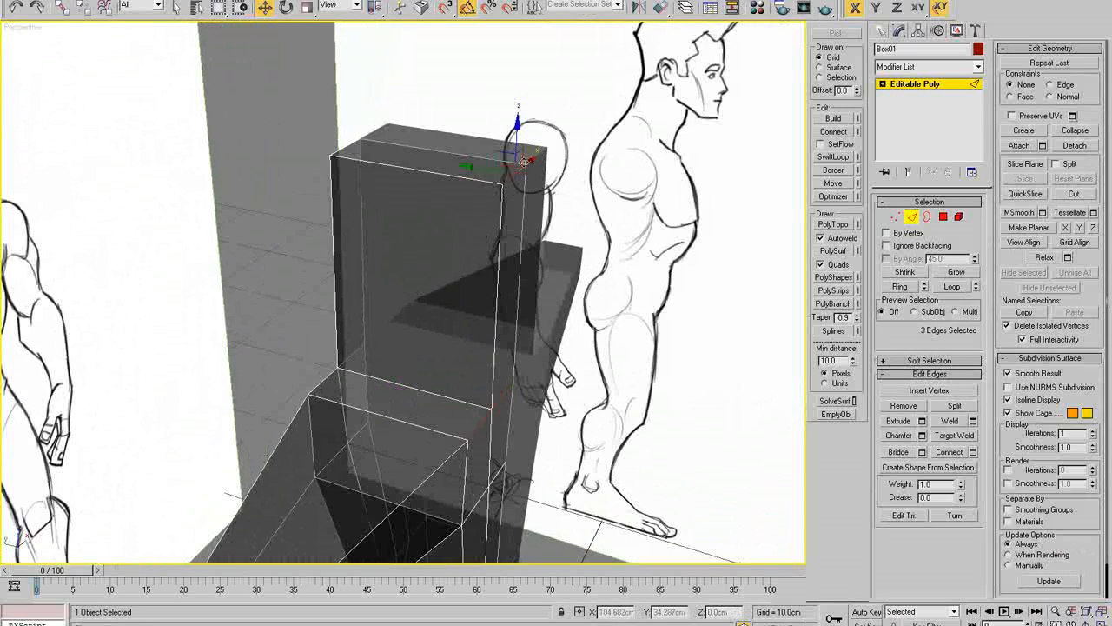
{"action": "left_click_drag", "start_coordinate": [484, 171], "coordinate": [414, 175]}
{"action": "scroll", "coordinate": [444, 274], "scroll_direction": "down", "scroll_amount": 3}
{"action": "middle_click_drag", "start_coordinate": [444, 274], "coordinate": [481, 248], "text": "alt"}
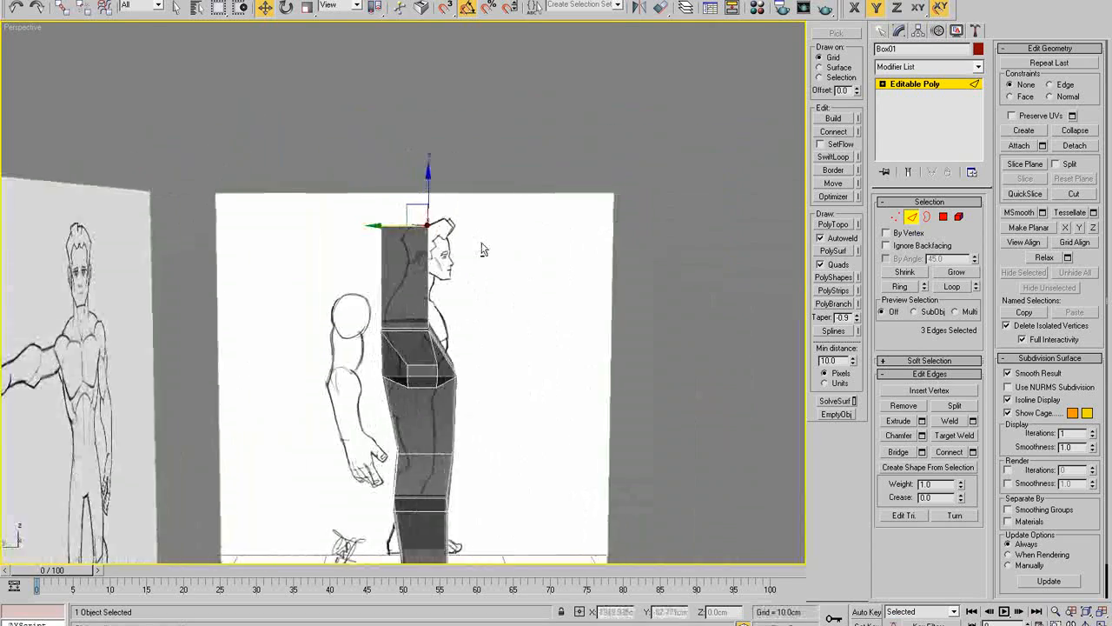
- Shift the vertices at the top of the head forward in the side view so the block leans toward the sketched head
{"action": "key", "text": "alt+w"}
{"action": "right_click", "coordinate": [361, 328]}
{"action": "key", "text": "alt+w"}
{"action": "scroll", "coordinate": [372, 295], "scroll_direction": "up", "scroll_amount": 3}
{"action": "middle_click_drag", "start_coordinate": [373, 270], "coordinate": [462, 524]}
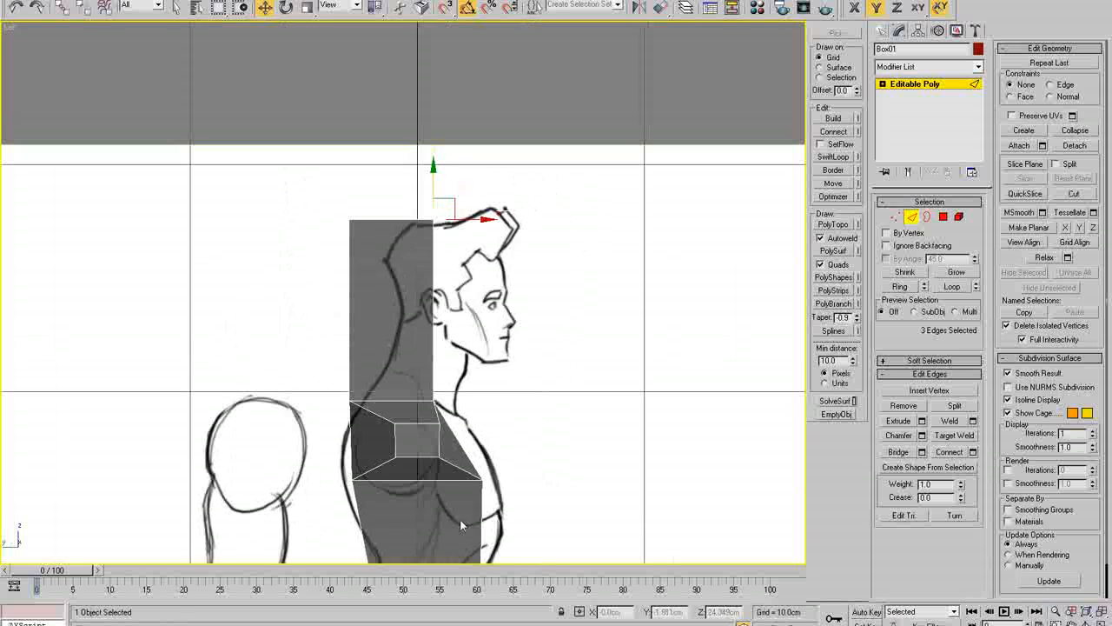
{"action": "key", "text": "1"}
{"action": "left_click_drag", "start_coordinate": [519, 201], "coordinate": [314, 253]}
{"action": "left_click_drag", "start_coordinate": [430, 221], "coordinate": [479, 221]}
- Move the back vertices at the base of the neck forward onto the sketched neck line
{"action": "scroll", "coordinate": [480, 353], "scroll_direction": "up", "scroll_amount": 3}
{"action": "middle_click_drag", "start_coordinate": [358, 398], "coordinate": [406, 284]}
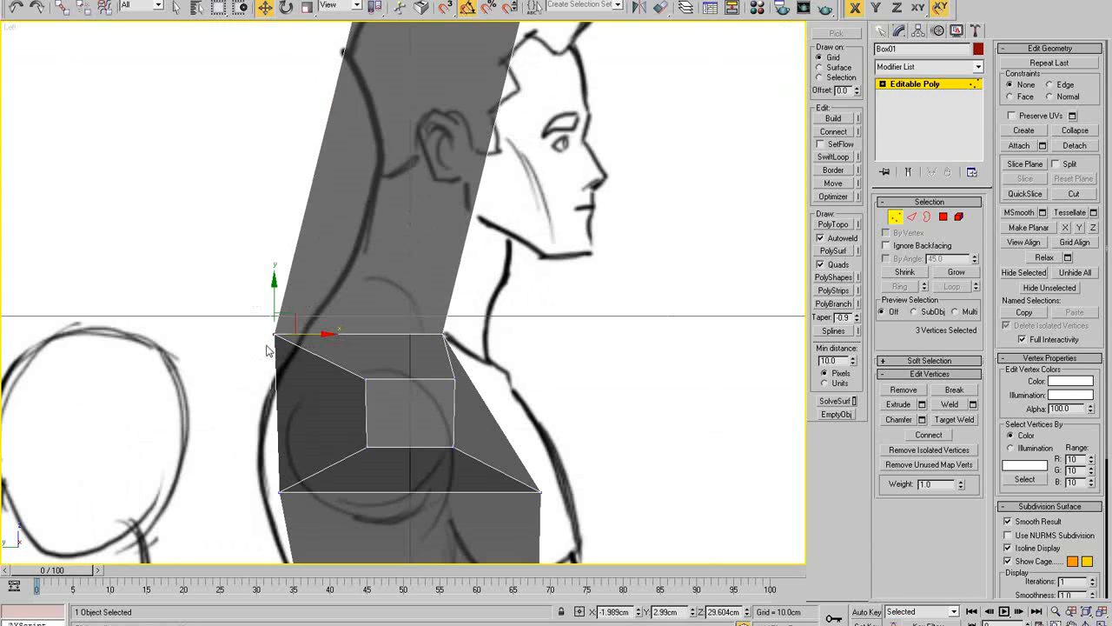
{"action": "left_click_drag", "start_coordinate": [267, 350], "coordinate": [286, 350]}
{"action": "scroll", "coordinate": [367, 347], "scroll_direction": "down", "scroll_amount": 3}
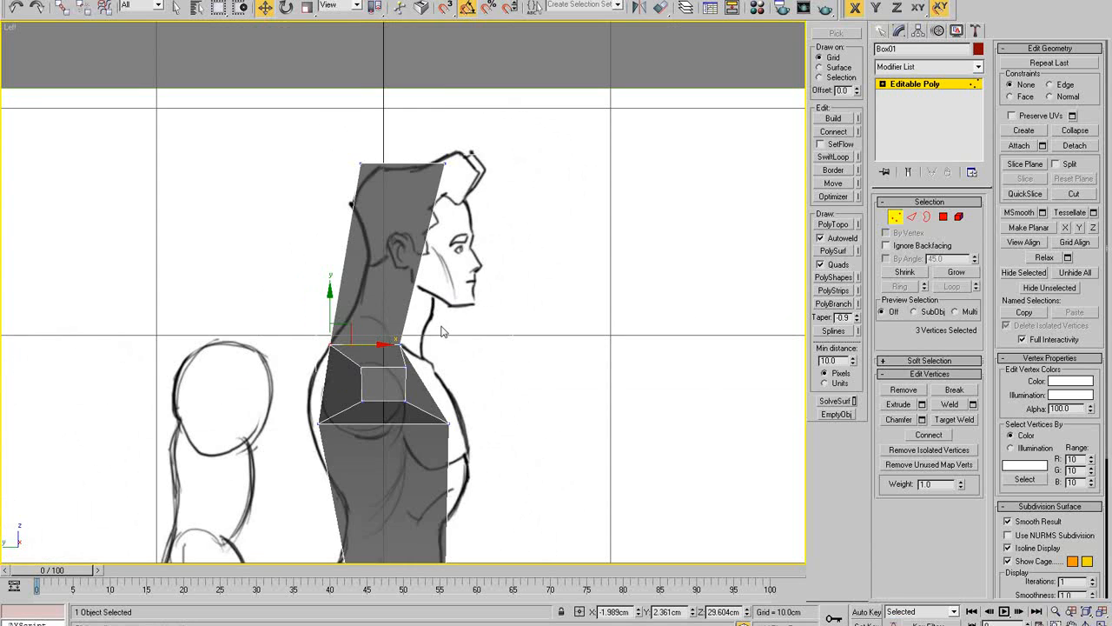
- Lower the top vertices of the head slightly to meet the crown in the side sketch
{"action": "scroll", "coordinate": [440, 289], "scroll_direction": "up", "scroll_amount": 3}
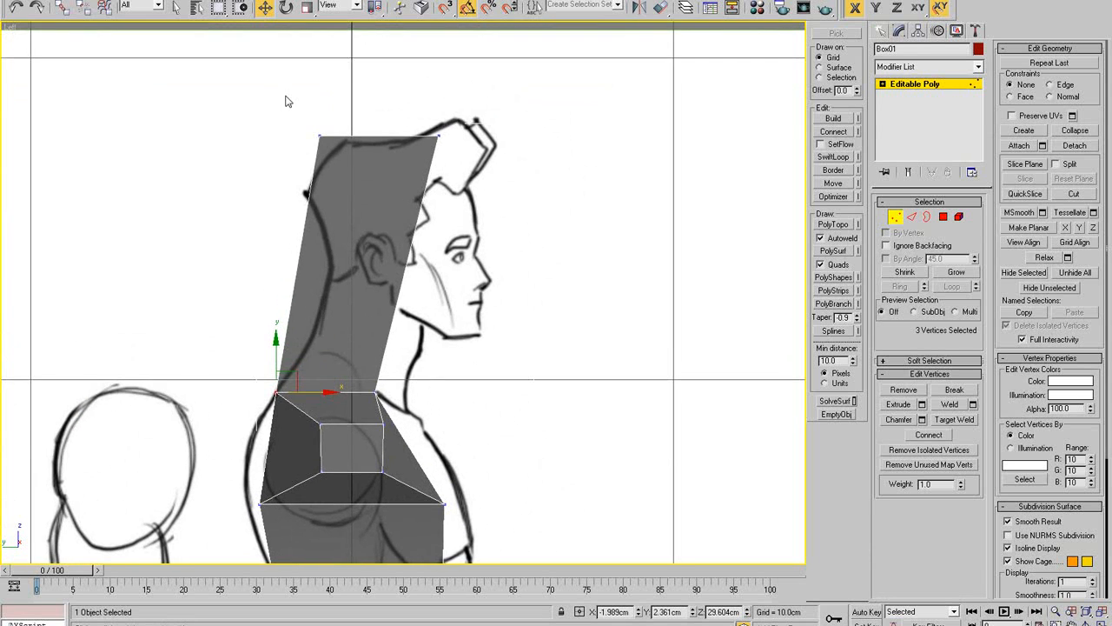
{"action": "left_click_drag", "start_coordinate": [285, 101], "coordinate": [449, 161]}
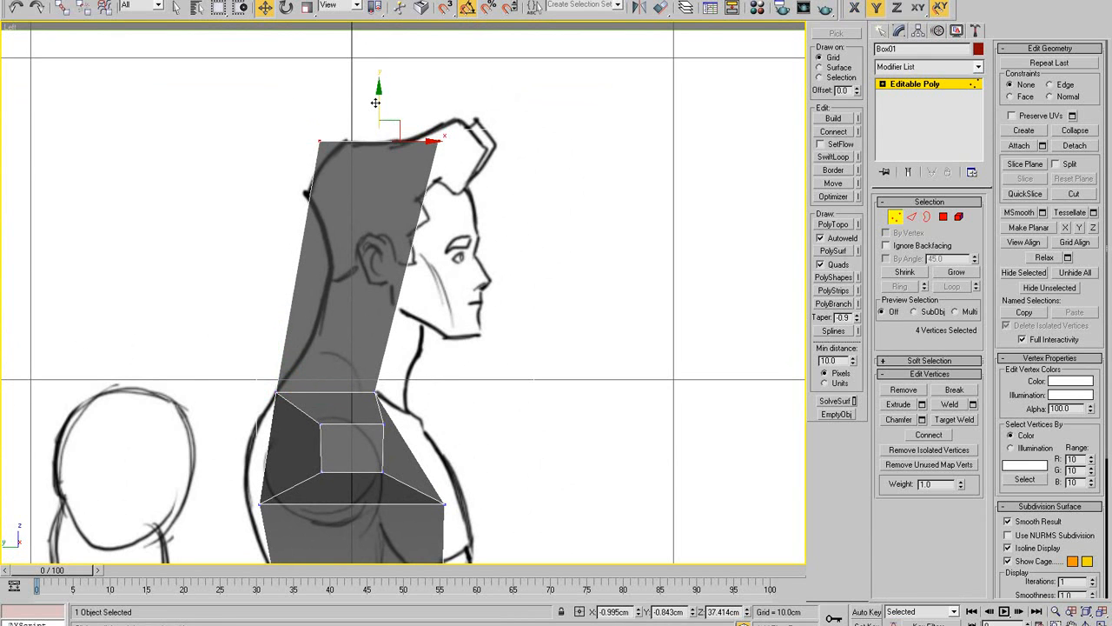
{"action": "scroll", "coordinate": [389, 114], "scroll_direction": "up", "scroll_amount": 2}
{"action": "scroll", "coordinate": [446, 272], "scroll_direction": "down", "scroll_amount": 2}
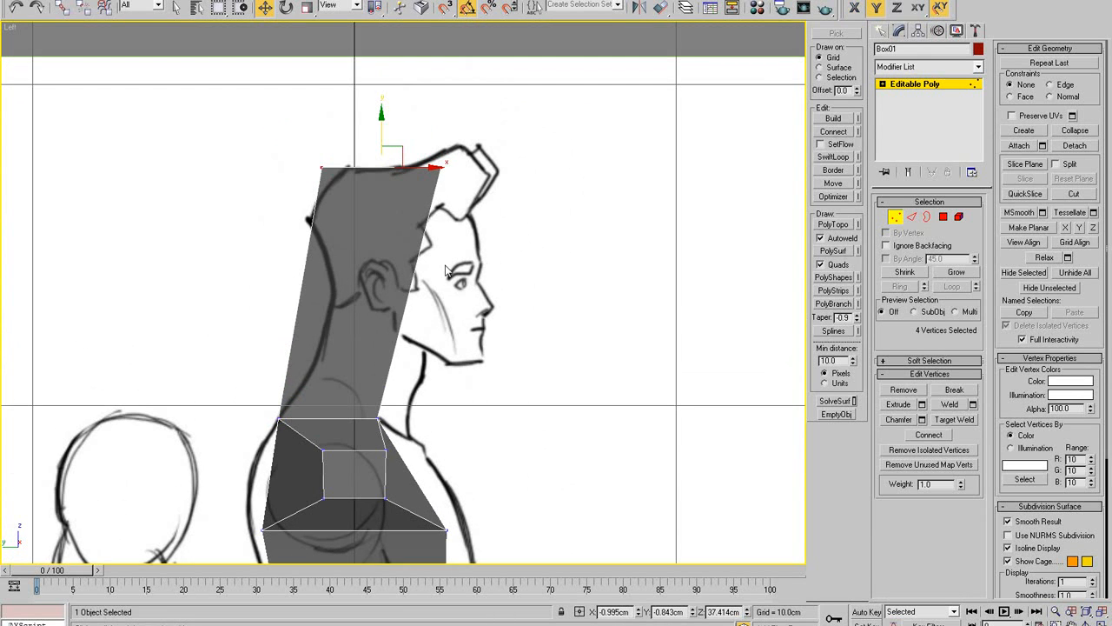
- Add a horizontal edge loop between head and neck at jaw level and shift it forward to match the profile
{"action": "left_click", "coordinate": [833, 157]}
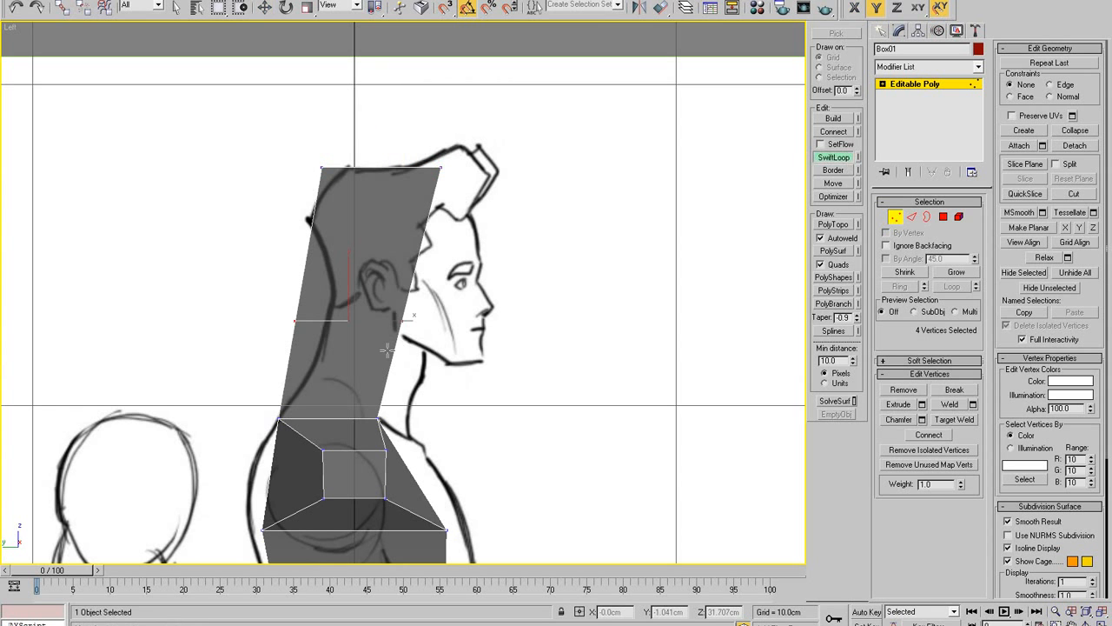
{"action": "right_click", "coordinate": [374, 300]}
{"action": "left_click_drag", "start_coordinate": [352, 281], "coordinate": [388, 319]}
- Extrude the front polygon of the head forward to block out the face and check it against the side sketch
{"action": "key", "text": "alt+w"}
{"action": "right_click", "coordinate": [591, 423]}
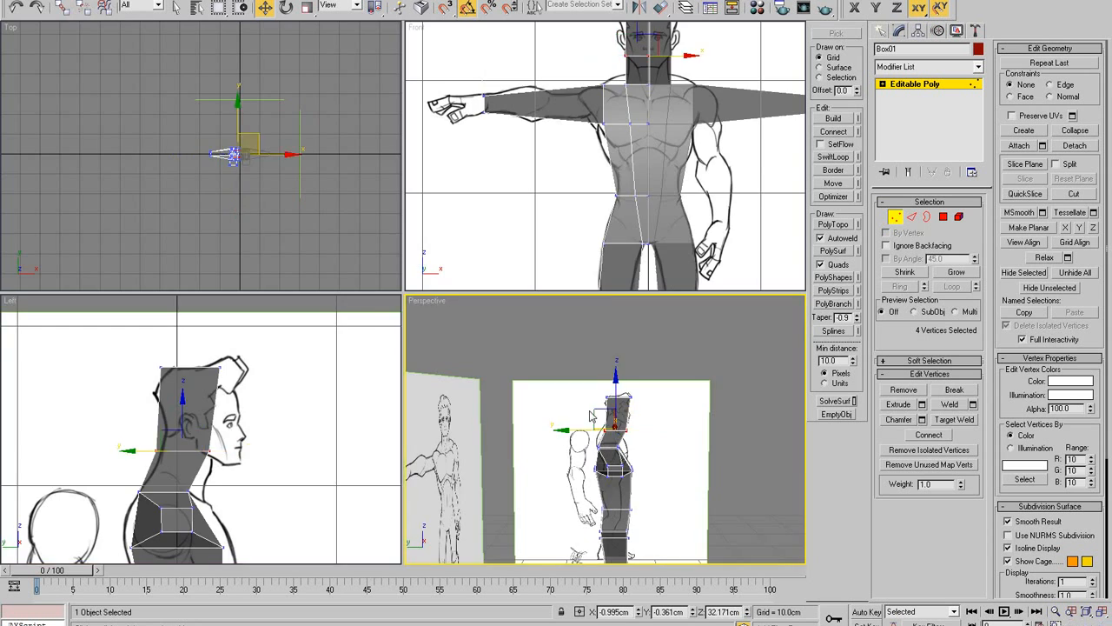
{"action": "key", "text": "alt+w"}
{"action": "middle_click_drag", "start_coordinate": [591, 422], "coordinate": [474, 416], "text": "alt"}
{"action": "left_click", "coordinate": [943, 217]}
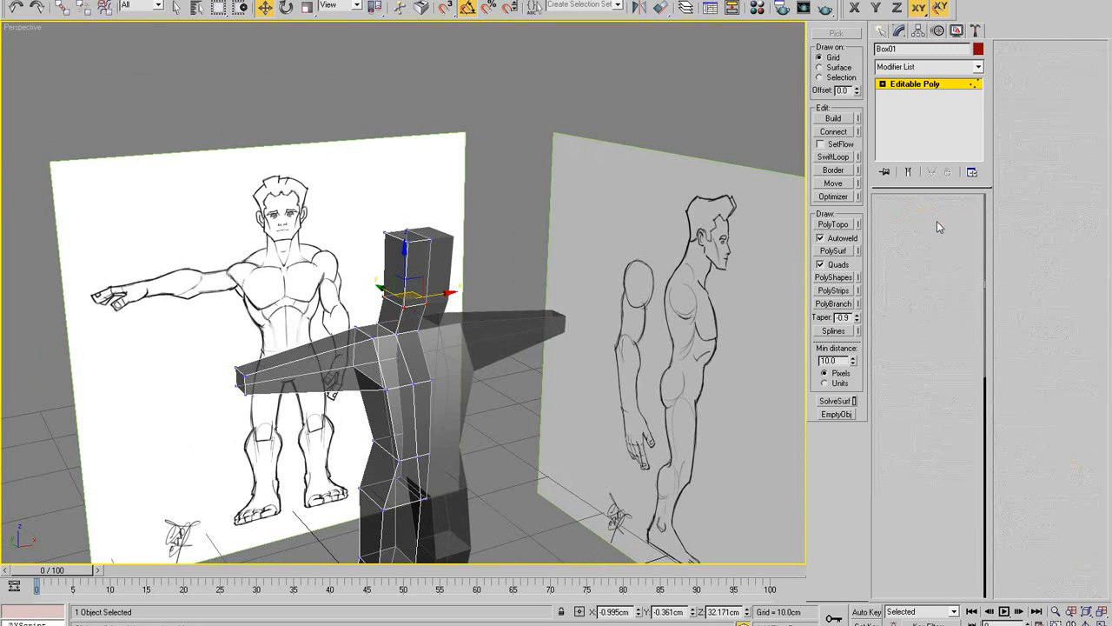
{"action": "left_click", "coordinate": [418, 265]}
{"action": "left_click", "coordinate": [891, 405]}
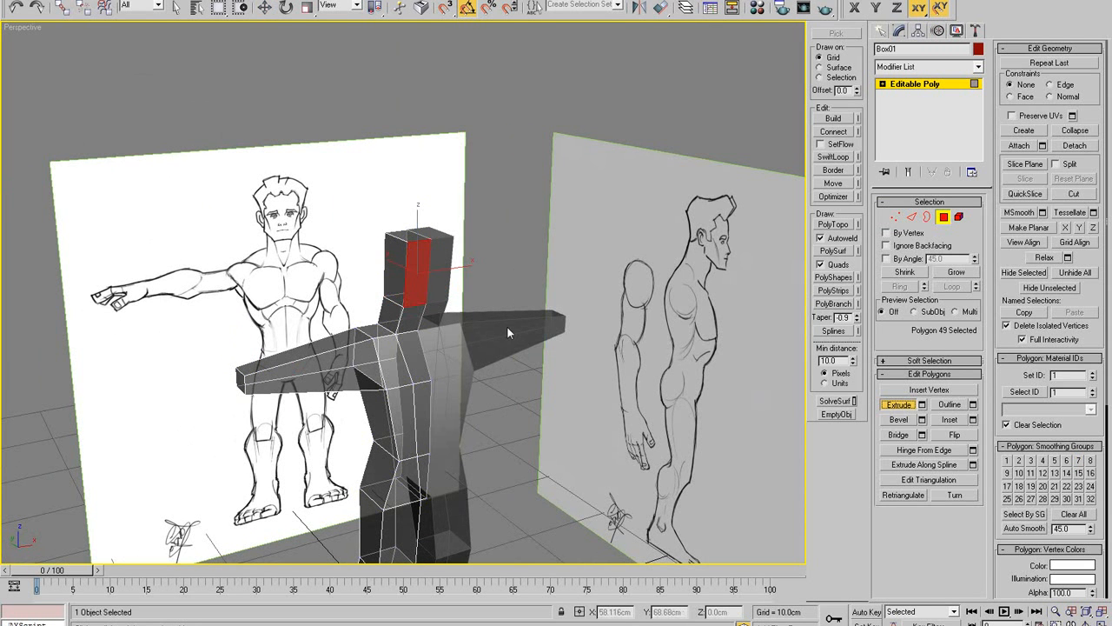
{"action": "left_click_drag", "start_coordinate": [418, 277], "coordinate": [420, 261]}
{"action": "middle_click_drag", "start_coordinate": [420, 261], "coordinate": [541, 281], "text": "alt"}
{"action": "right_click", "coordinate": [409, 304]}
{"action": "left_click", "coordinate": [388, 305]}
{"action": "key", "text": "alt+w"}
{"action": "right_click", "coordinate": [280, 390]}
{"action": "key", "text": "alt+w"}
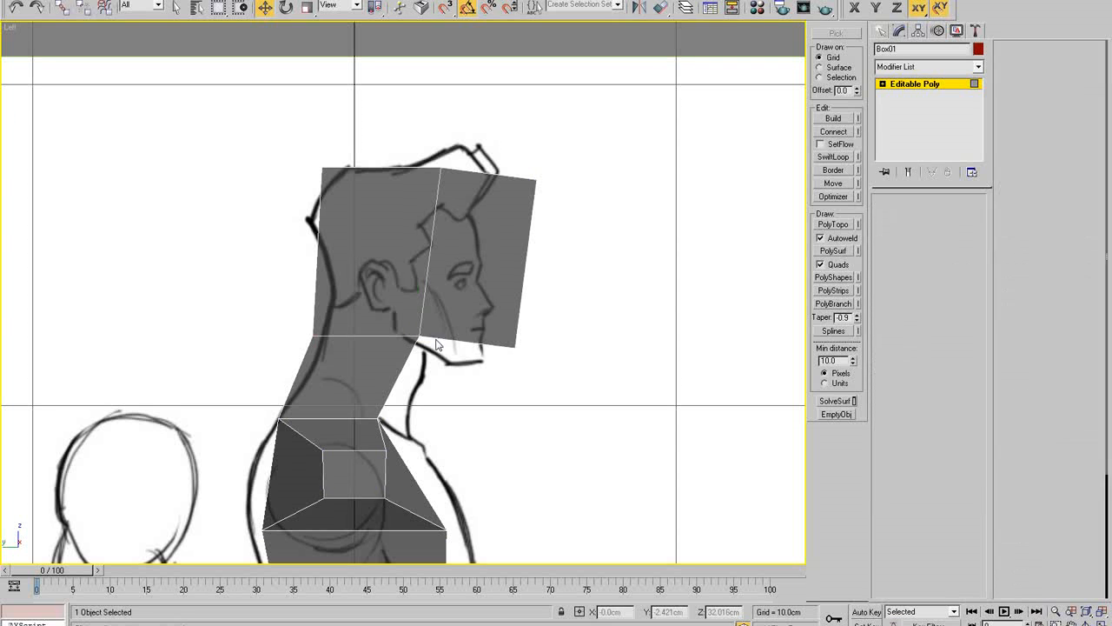
- Move the jaw, chin and forehead vertices of the face block onto the sketched profile in the side view
{"action": "key", "text": "1"}
{"action": "left_click_drag", "start_coordinate": [445, 334], "coordinate": [407, 361]}
{"action": "left_click_drag", "start_coordinate": [439, 320], "coordinate": [485, 363]}
{"action": "left_click_drag", "start_coordinate": [510, 171], "coordinate": [505, 211]}
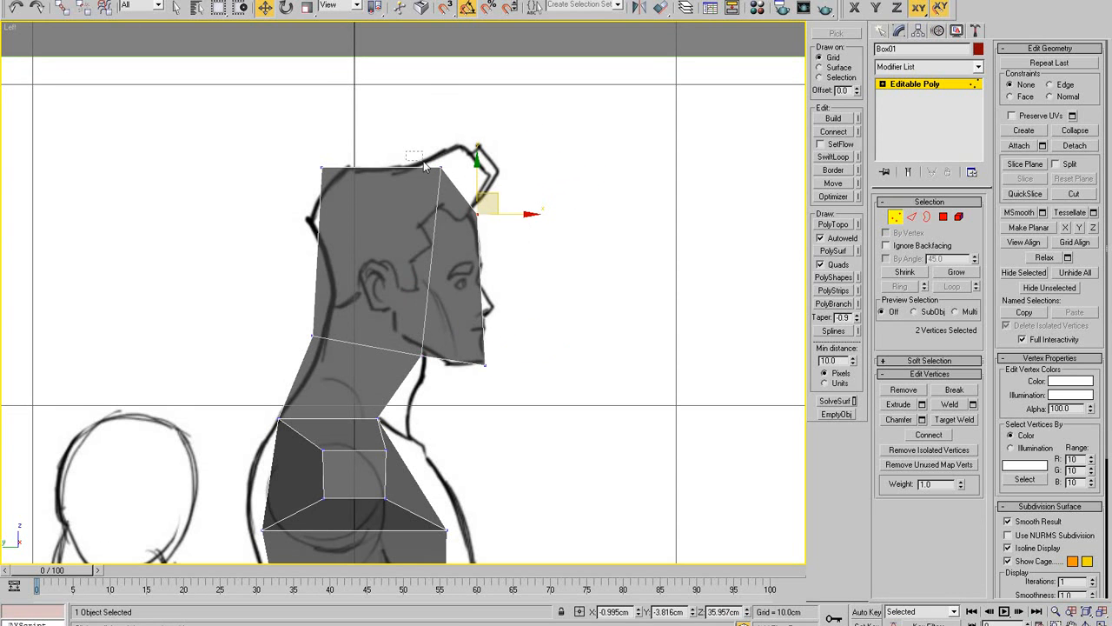
- Lower the head's top vertices below the sketched hair and pull the nape vertices forward onto the neck line
{"action": "left_click_drag", "start_coordinate": [459, 157], "coordinate": [436, 165]}
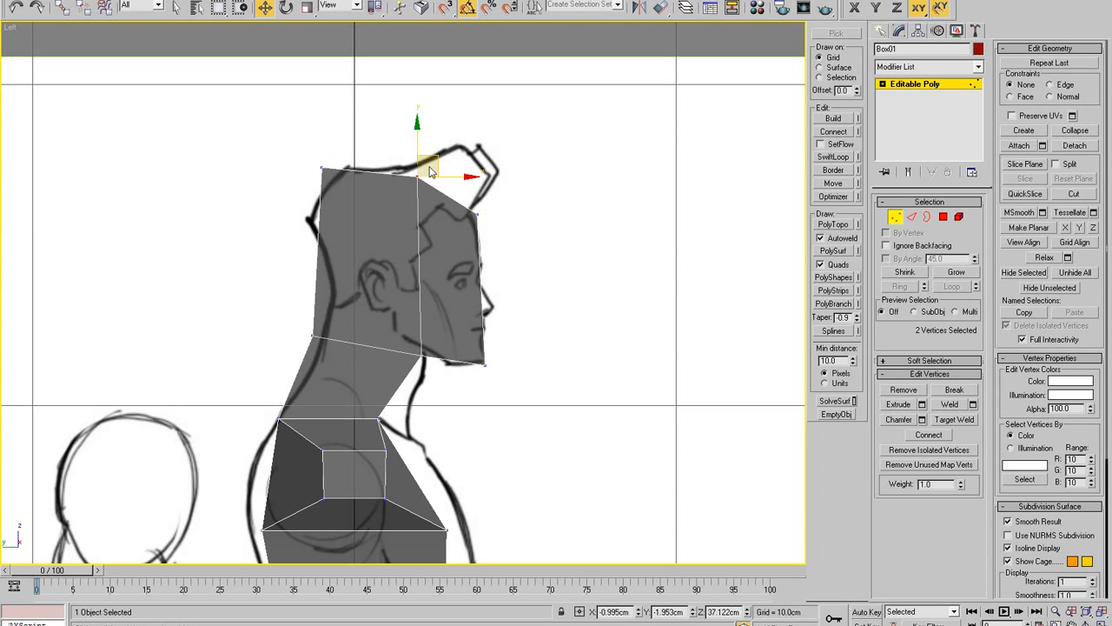
{"action": "left_click_drag", "start_coordinate": [300, 153], "coordinate": [345, 205]}
{"action": "mouse_move", "coordinate": [406, 165]}
{"action": "left_mouse_down"}
{"action": "mouse_move", "coordinate": [425, 188]}
{"action": "mouse_move", "coordinate": [419, 156]}
{"action": "left_mouse_up"}
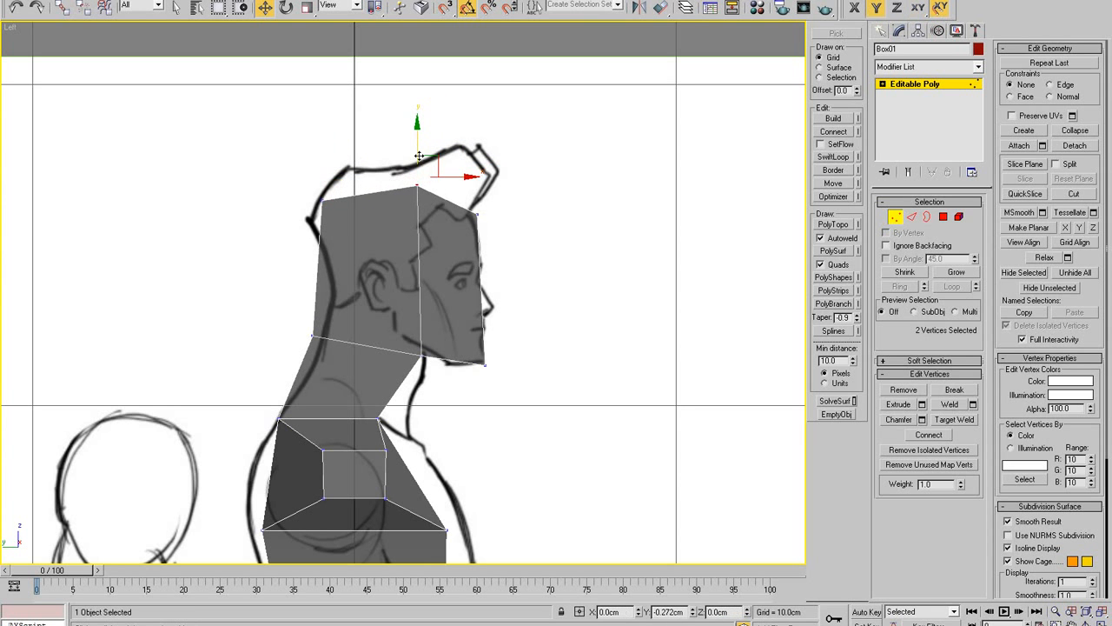
{"action": "left_click_drag", "start_coordinate": [356, 259], "coordinate": [268, 358]}
{"action": "left_click_drag", "start_coordinate": [356, 337], "coordinate": [368, 337]}
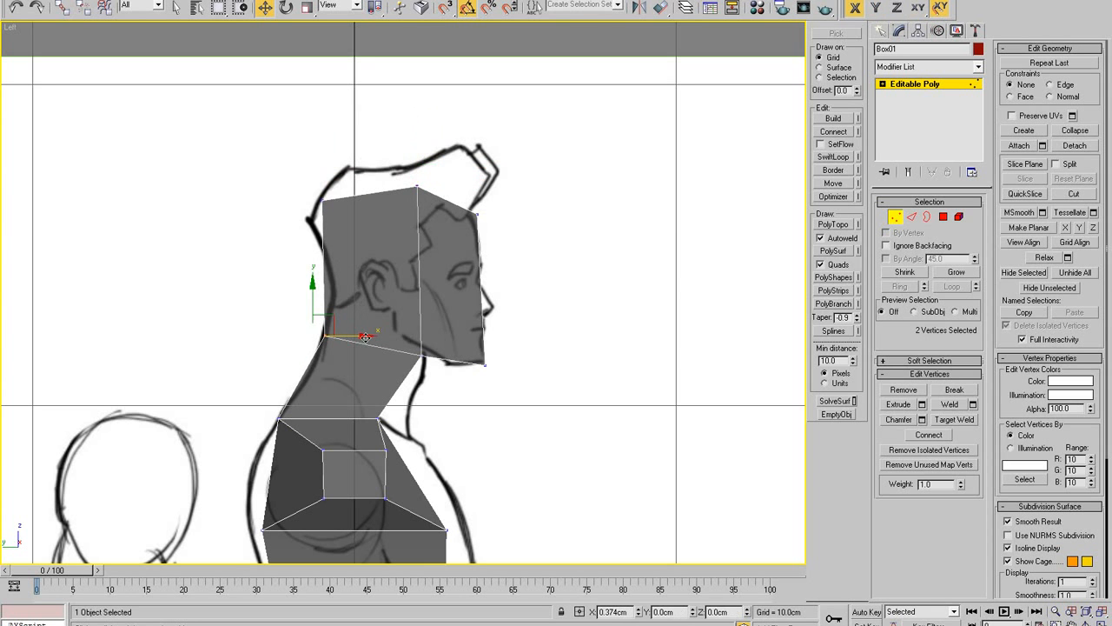
- Pull the centre vertex at the front of the neck base forward toward the sketched throat
{"action": "mouse_move", "coordinate": [455, 357]}
{"action": "left_mouse_down"}
{"action": "mouse_move", "coordinate": [437, 337]}
{"action": "mouse_move", "coordinate": [447, 338]}
{"action": "left_mouse_up"}
{"action": "scroll", "coordinate": [409, 391], "scroll_direction": "up", "scroll_amount": 5}
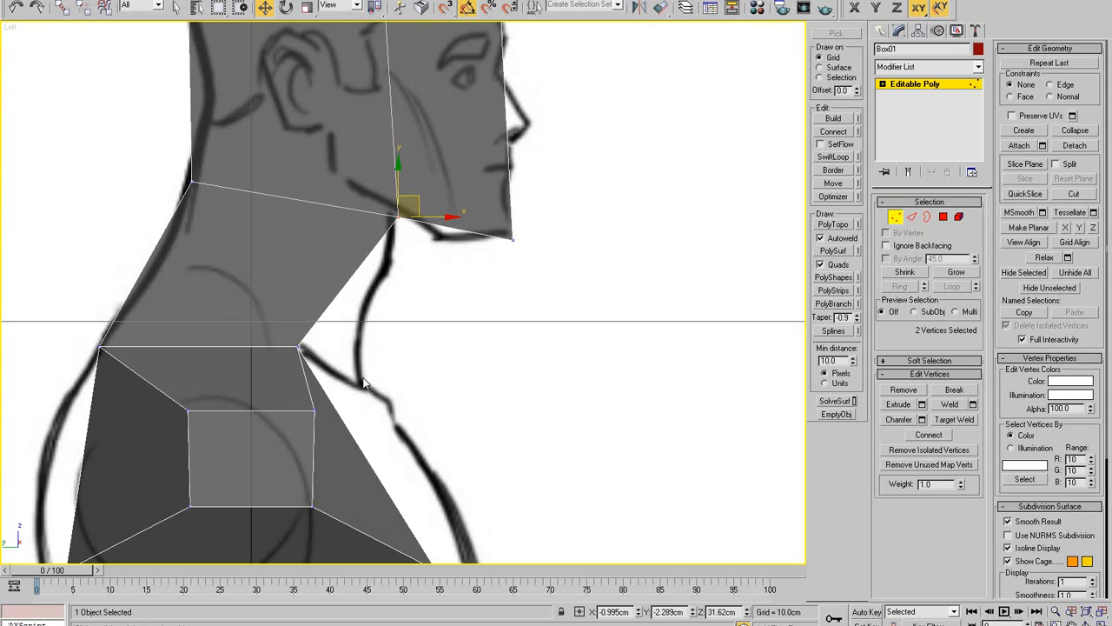
{"action": "left_click", "coordinate": [298, 346]}
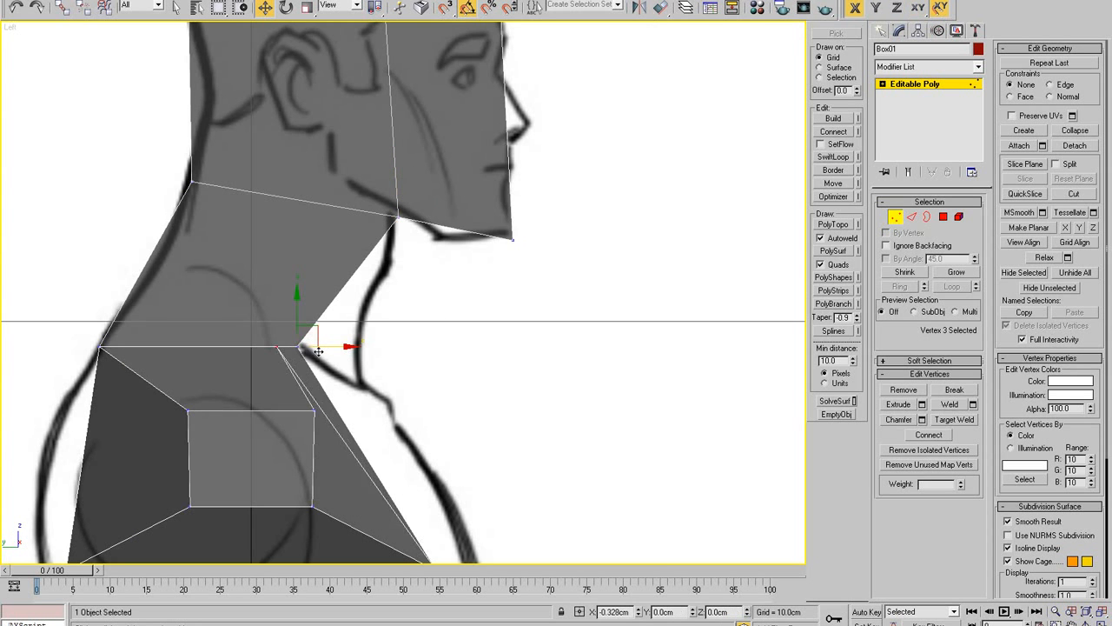
{"action": "key", "text": "alt+w"}
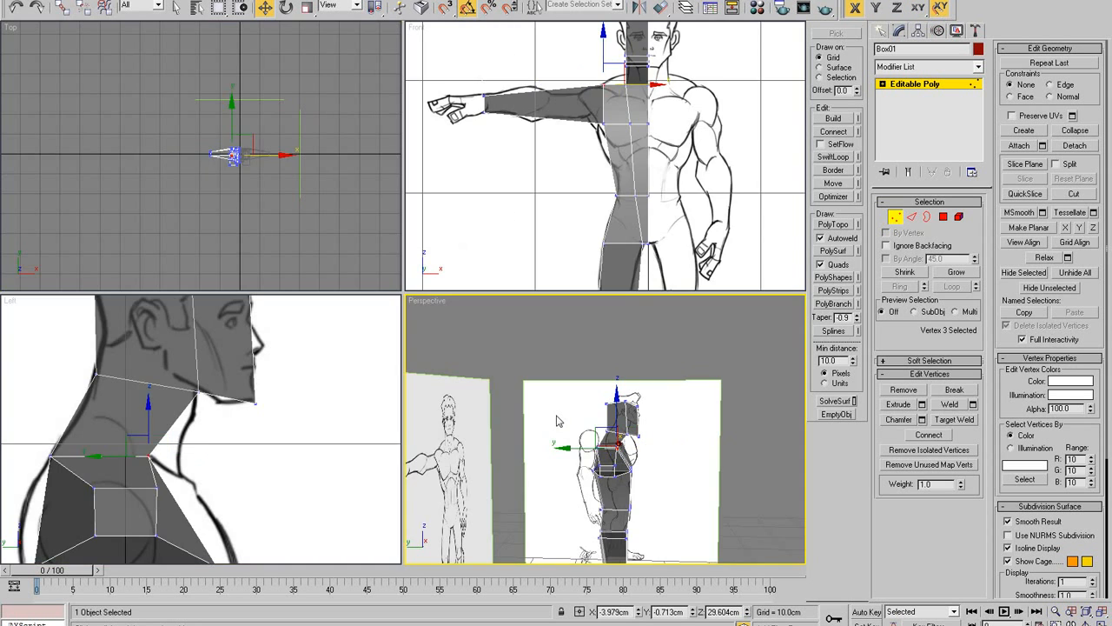
{"action": "right_click", "coordinate": [501, 449]}
{"action": "key", "text": "alt+w"}
{"action": "scroll", "coordinate": [502, 449], "scroll_direction": "up", "scroll_amount": 3}
{"action": "left_click", "coordinate": [433, 334]}
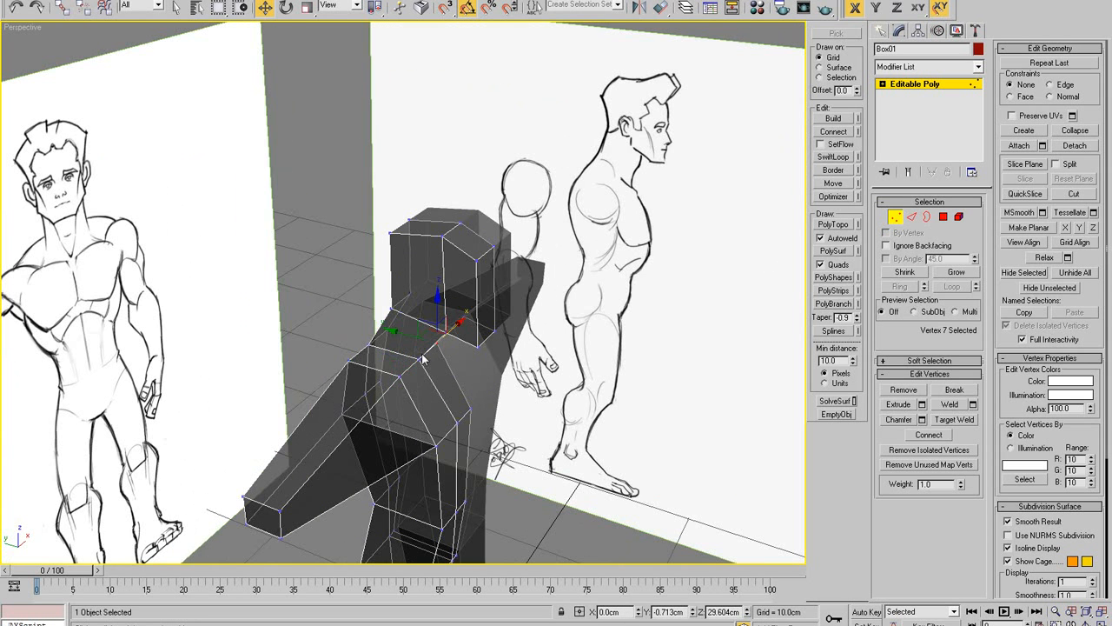
{"action": "left_click_drag", "start_coordinate": [408, 345], "coordinate": [422, 341]}
{"action": "key", "text": "alt+w"}
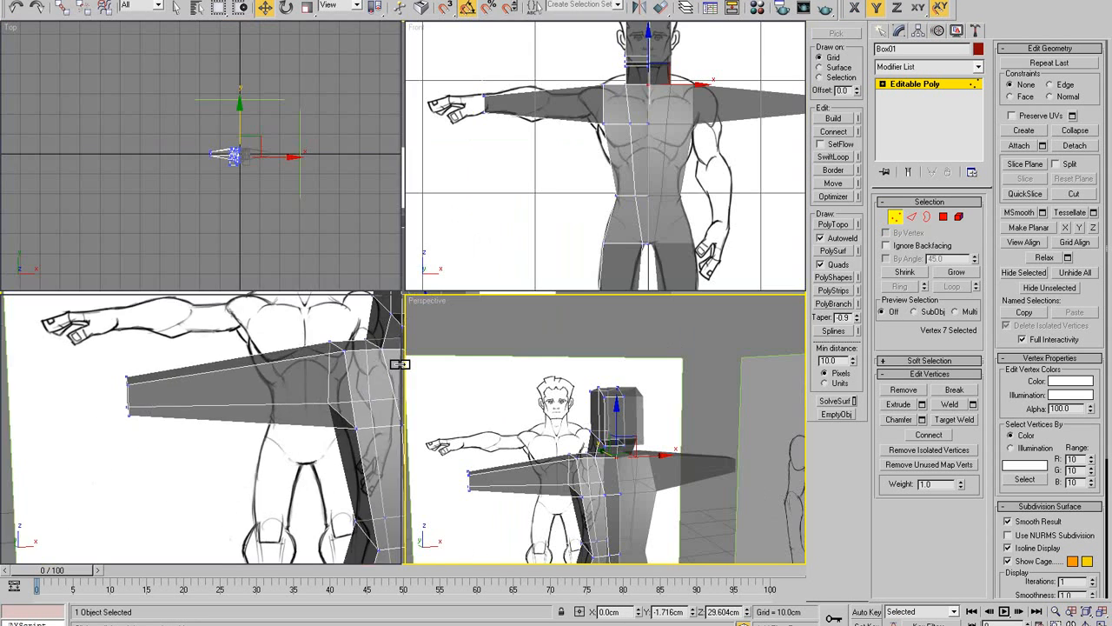
- Lower the centre front neck-base vertex in the front view to form a V toward the sketched collarbone notch
{"action": "right_click", "coordinate": [569, 208]}
{"action": "key", "text": "alt+w"}
{"action": "scroll", "coordinate": [491, 243], "scroll_direction": "up", "scroll_amount": 3}
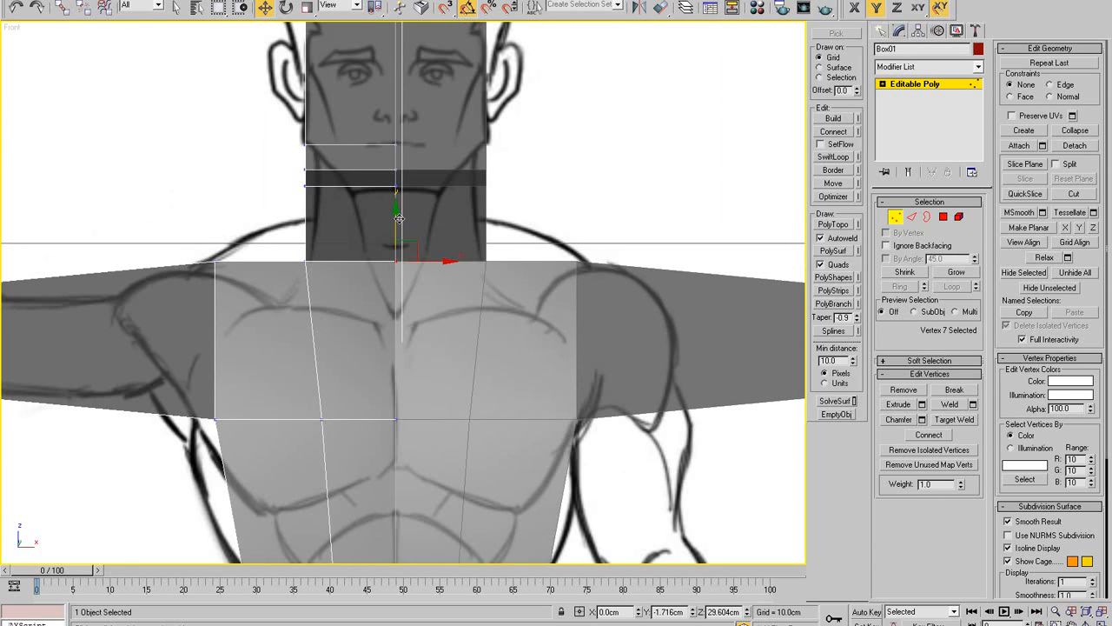
{"action": "left_click_drag", "start_coordinate": [398, 219], "coordinate": [400, 295]}
{"action": "scroll", "coordinate": [374, 282], "scroll_direction": "up", "scroll_amount": 4}
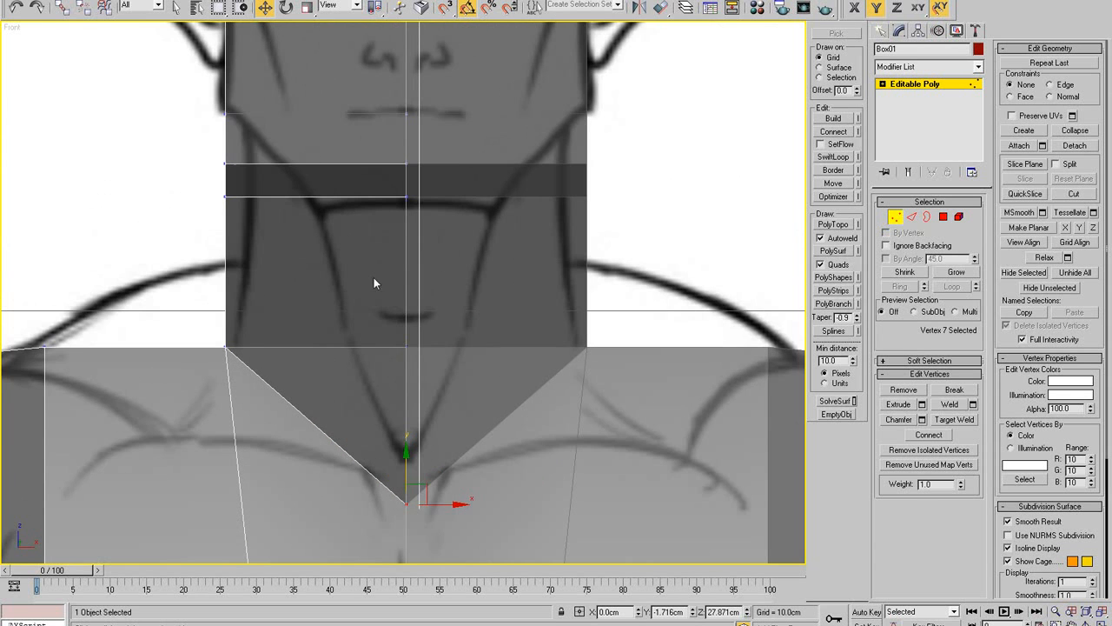
- Examine the reshaped neck base and jaw in the perspective and front views
{"action": "key", "text": "alt+w"}
{"action": "right_click", "coordinate": [539, 392]}
{"action": "key", "text": "alt+w"}
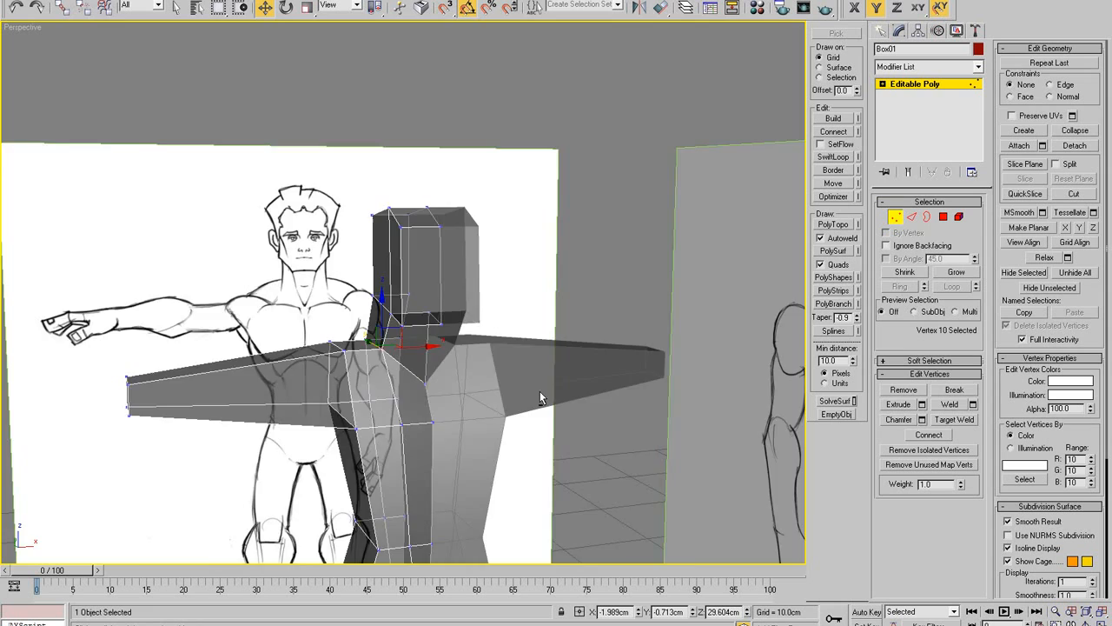
{"action": "middle_click_drag", "start_coordinate": [539, 391], "coordinate": [483, 348], "text": "alt"}
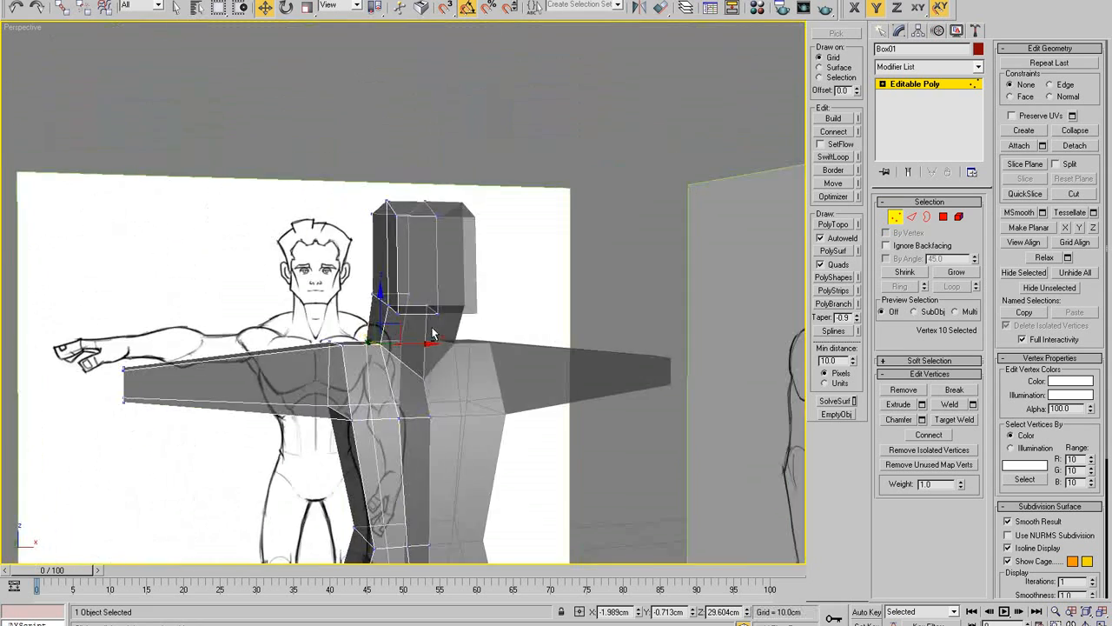
{"action": "key", "text": "alt+w"}
{"action": "right_click", "coordinate": [590, 174]}
{"action": "key", "text": "alt+w"}
{"action": "scroll", "coordinate": [541, 302], "scroll_direction": "down", "scroll_amount": 2}
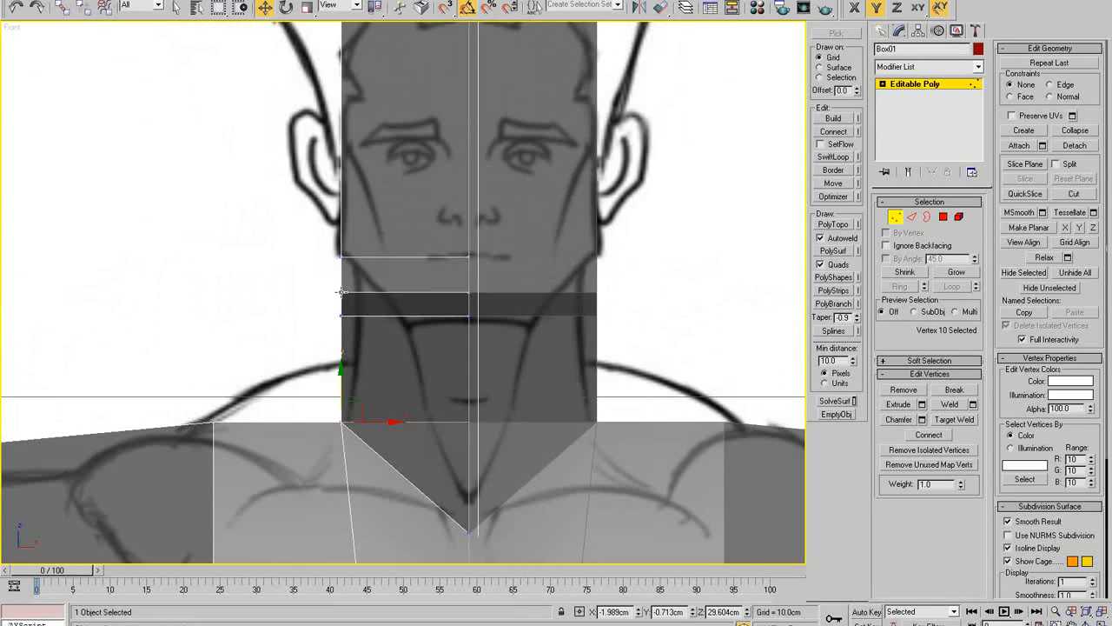
- Try to move the side vertex at jaw level inward in the front view, checking it in opaque display, and undo it
{"action": "left_click", "coordinate": [341, 292]}
{"action": "left_click_drag", "start_coordinate": [372, 293], "coordinate": [420, 300]}
{"action": "key", "text": "alt+x"}
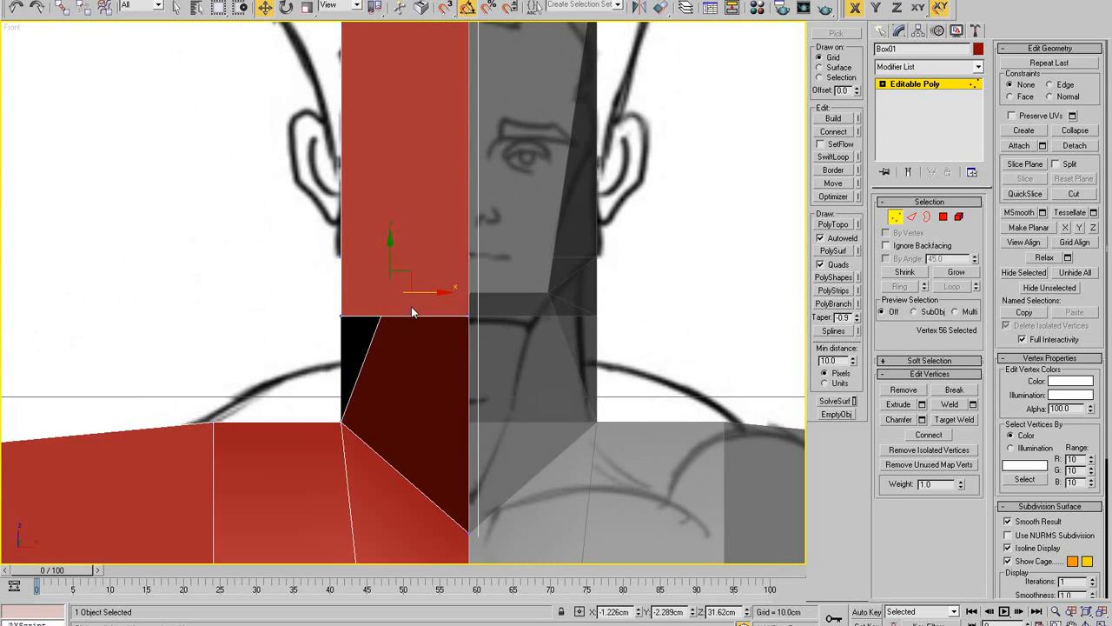
{"action": "key", "text": "ctrl+z"}
{"action": "key", "text": "ctrl+z"}
{"action": "key", "text": "alt+x"}
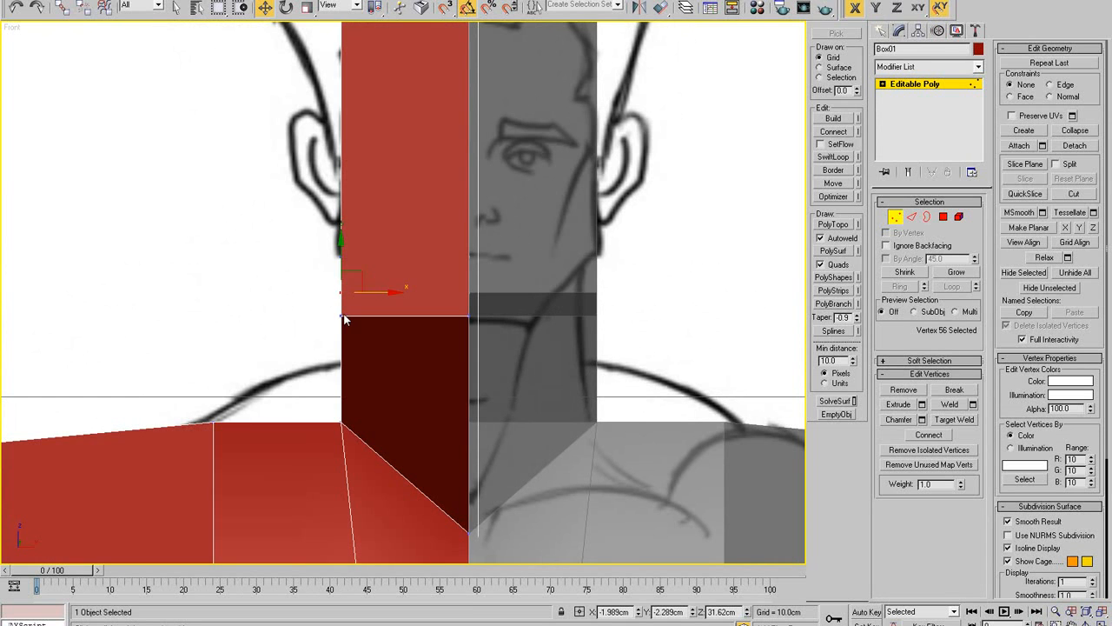
- Move the outer chin vertex inward to narrow the chin and nudge the jaw-corner vertex slightly inward
{"action": "left_click", "coordinate": [340, 314]}
{"action": "left_click_drag", "start_coordinate": [341, 314], "coordinate": [412, 314]}
{"action": "scroll", "coordinate": [386, 270], "scroll_direction": "down", "scroll_amount": 2}
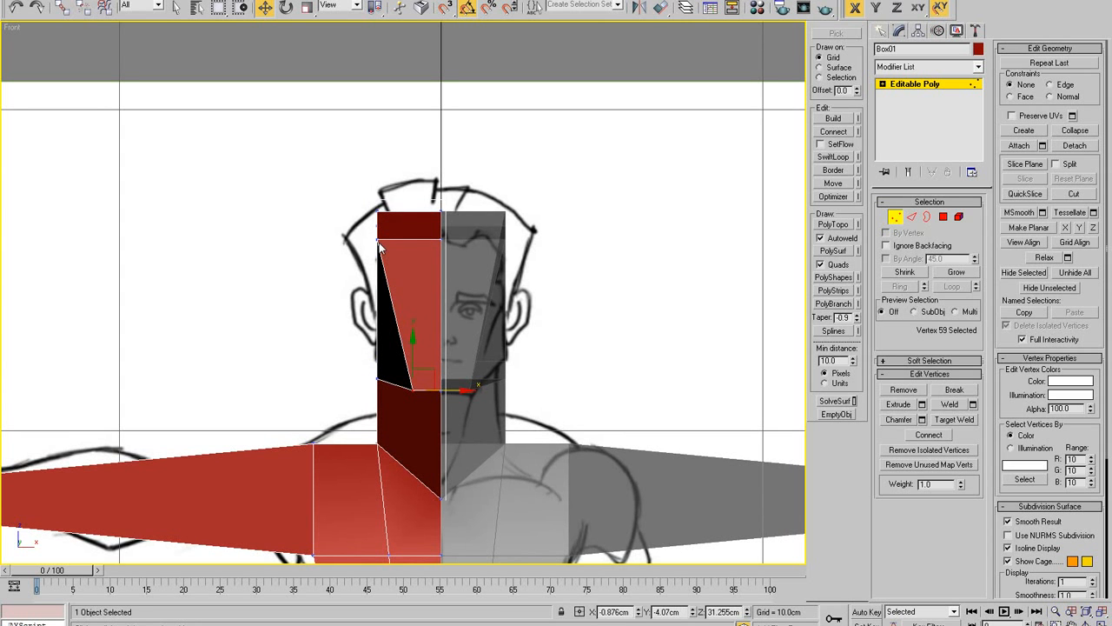
{"action": "left_click_drag", "start_coordinate": [376, 376], "coordinate": [382, 377]}
{"action": "key", "text": "alt+w"}
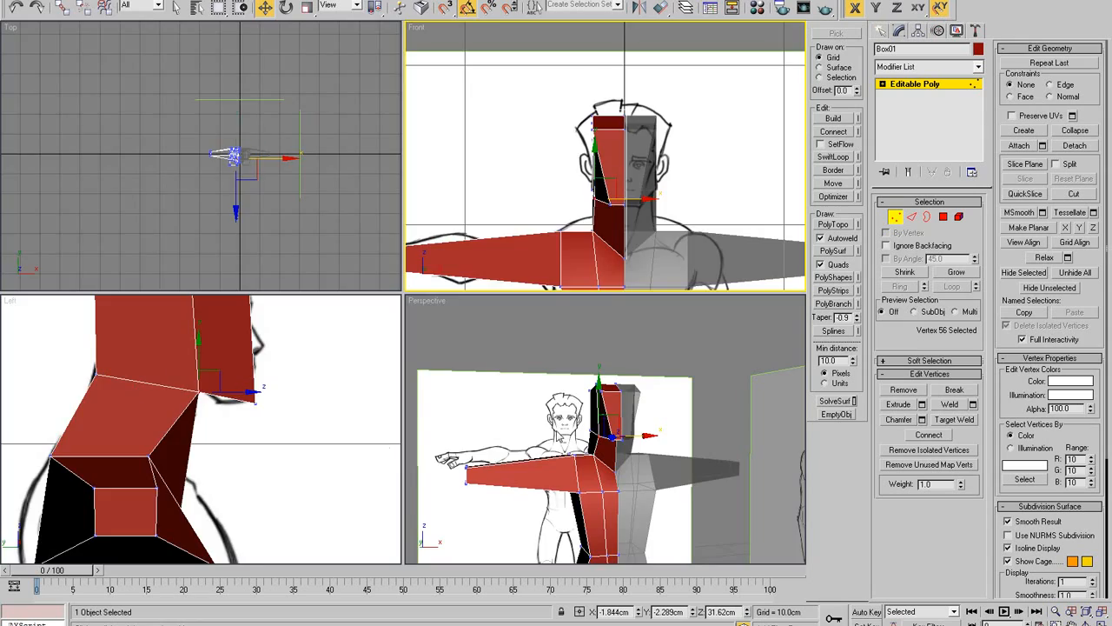
- Select the polygon at the wrist end of the arm and restore the model's see-through display
{"action": "right_click", "coordinate": [476, 443]}
{"action": "key", "text": "alt+w"}
{"action": "middle_click_drag", "start_coordinate": [476, 443], "coordinate": [457, 352], "text": "alt"}
{"action": "scroll", "coordinate": [363, 289], "scroll_direction": "down", "scroll_amount": 4}
{"action": "scroll", "coordinate": [450, 367], "scroll_direction": "up", "scroll_amount": 4}
{"action": "left_click", "coordinate": [943, 217]}
{"action": "left_click", "coordinate": [445, 250]}
{"action": "key", "text": "alt+w"}
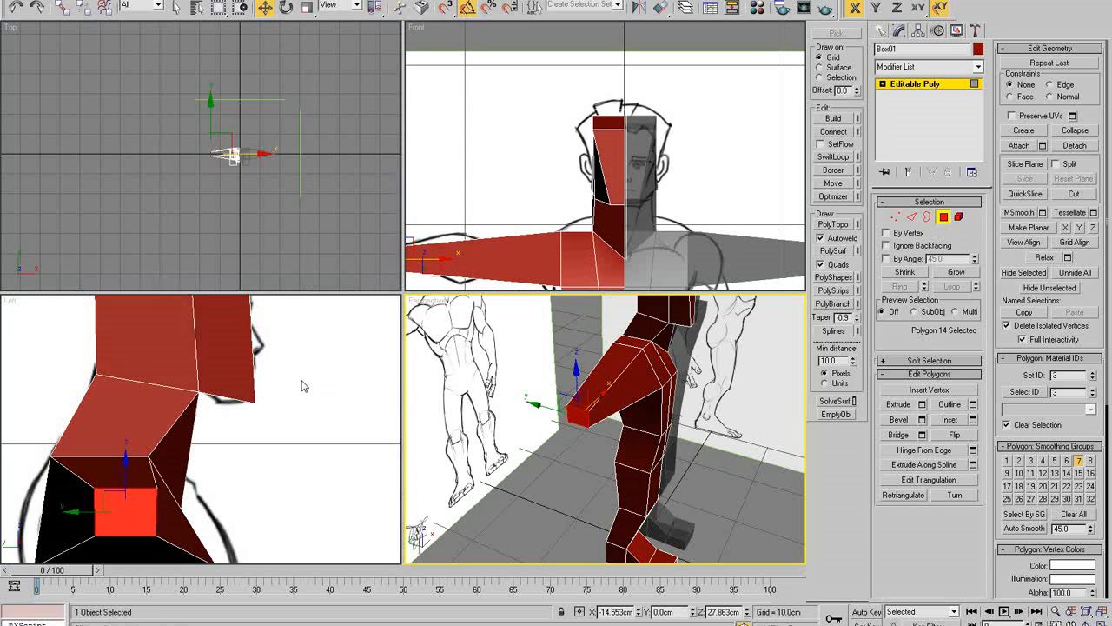
{"action": "key", "text": "alt+x"}
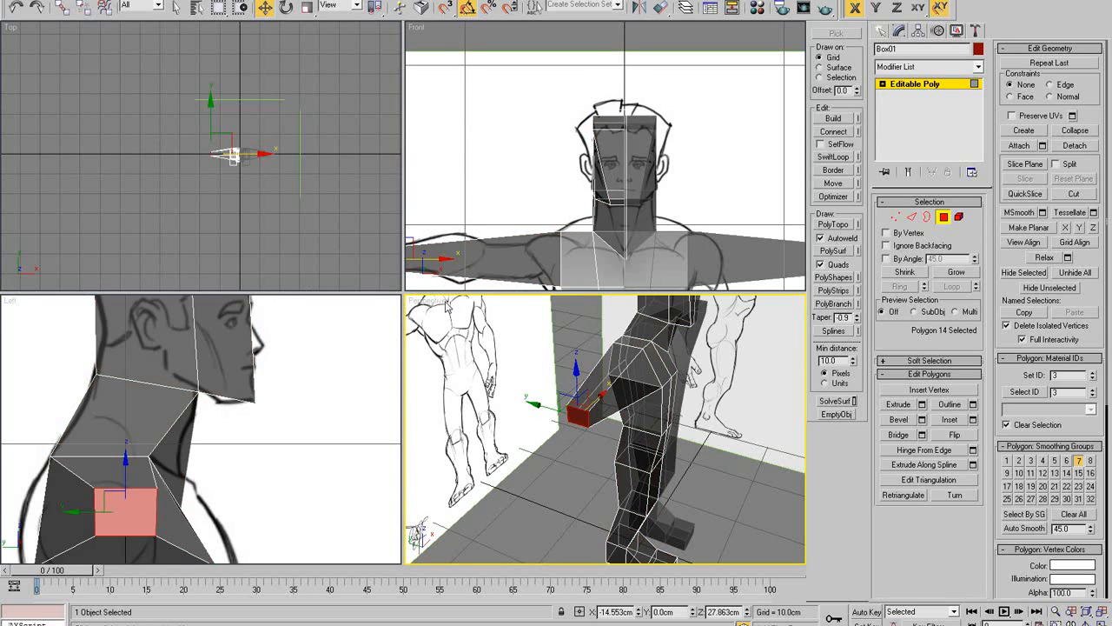
- Extrude the wrist polygon outward to block out the palm
{"action": "right_click", "coordinate": [286, 397]}
{"action": "key", "text": "alt+w"}
{"action": "scroll", "coordinate": [329, 315], "scroll_direction": "down", "scroll_amount": 2}
{"action": "key", "text": "alt+w"}
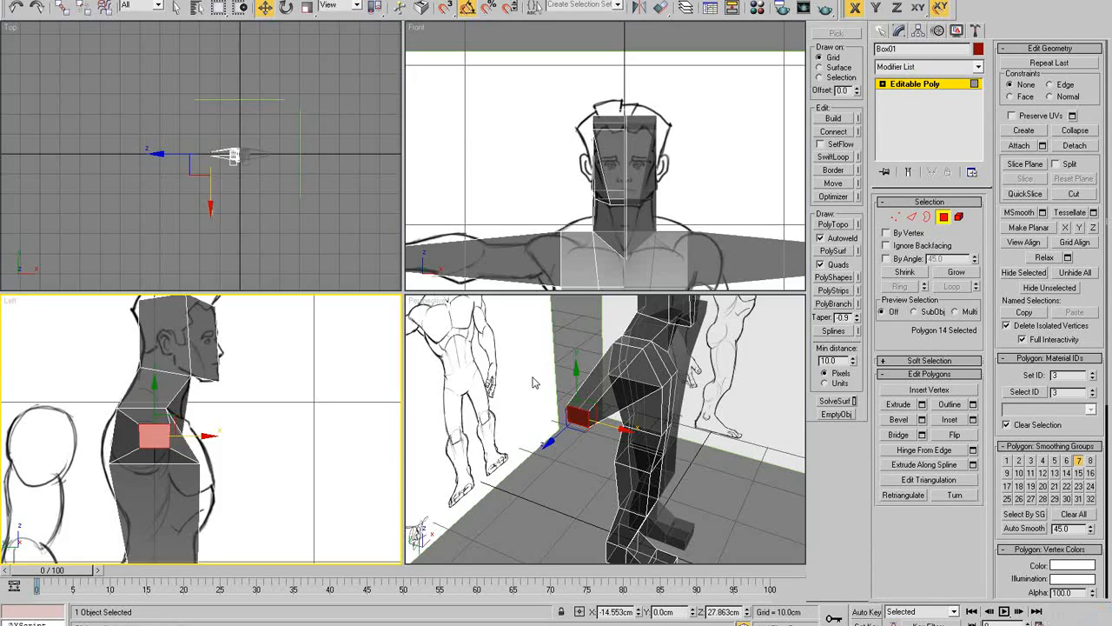
{"action": "right_click", "coordinate": [533, 382]}
{"action": "key", "text": "alt+w"}
{"action": "middle_click_drag", "start_coordinate": [532, 384], "coordinate": [508, 358], "text": "alt"}
{"action": "left_click", "coordinate": [912, 407]}
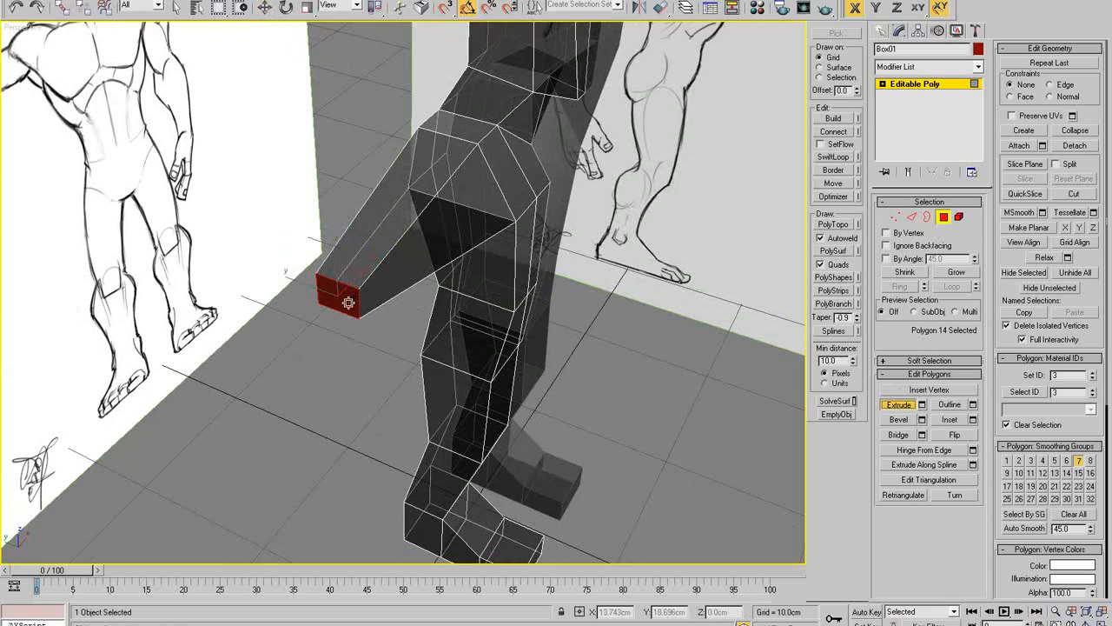
{"action": "left_click_drag", "start_coordinate": [335, 299], "coordinate": [357, 282]}
- Scale the palm's end polygon wider from front to back and flatten its height
{"action": "middle_click_drag", "start_coordinate": [357, 282], "coordinate": [388, 343], "text": "alt"}
{"action": "key", "text": "r"}
{"action": "mouse_move", "coordinate": [429, 403]}
{"action": "left_mouse_down"}
{"action": "mouse_move", "coordinate": [388, 397]}
{"action": "mouse_move", "coordinate": [428, 402]}
{"action": "left_mouse_up"}
{"action": "middle_click_drag", "start_coordinate": [427, 403], "coordinate": [444, 346], "text": "alt"}
{"action": "left_click_drag", "start_coordinate": [444, 346], "coordinate": [491, 360]}
{"action": "middle_click_drag", "start_coordinate": [491, 361], "coordinate": [265, 222], "text": "alt"}
{"action": "left_click_drag", "start_coordinate": [145, 106], "coordinate": [154, 144]}
{"action": "middle_click_drag", "start_coordinate": [153, 144], "coordinate": [234, 199], "text": "alt"}
{"action": "middle_click_drag", "start_coordinate": [325, 235], "coordinate": [380, 315]}
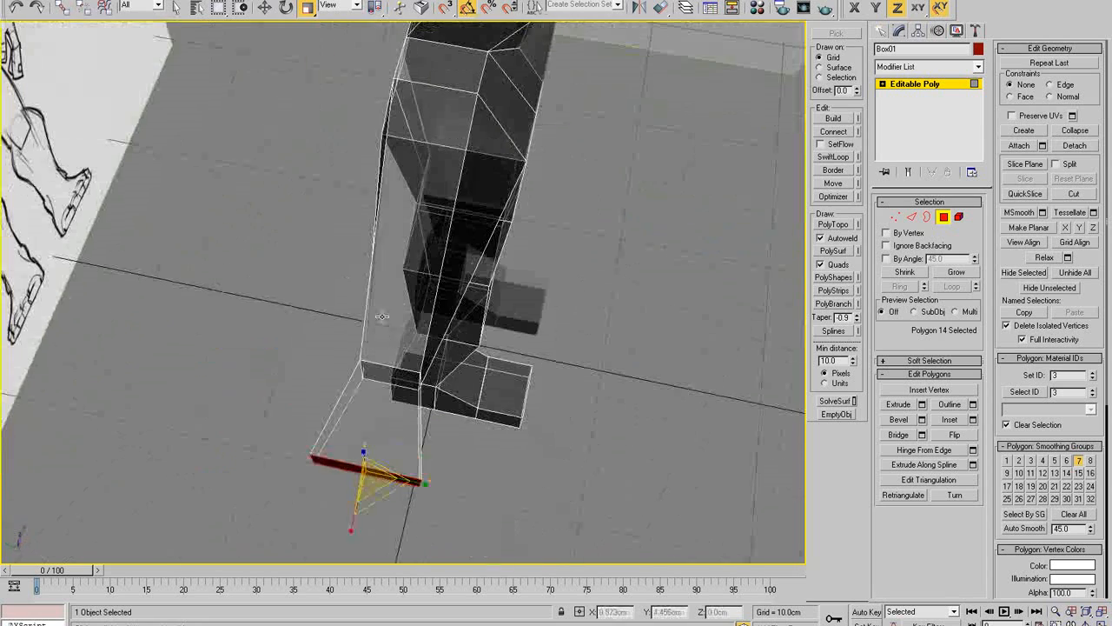
- Shift the palm's end polygon slightly sideways to align it with the wrist
{"action": "key", "text": "w"}
{"action": "left_click_drag", "start_coordinate": [327, 461], "coordinate": [334, 460]}
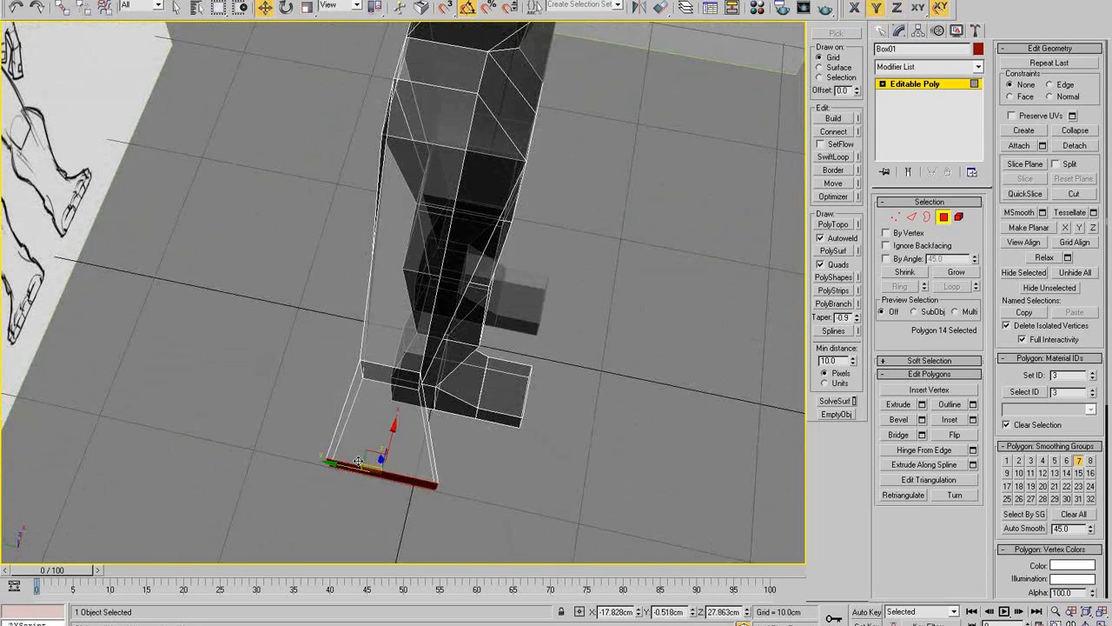
{"action": "middle_click_drag", "start_coordinate": [334, 461], "coordinate": [586, 248], "text": "alt"}
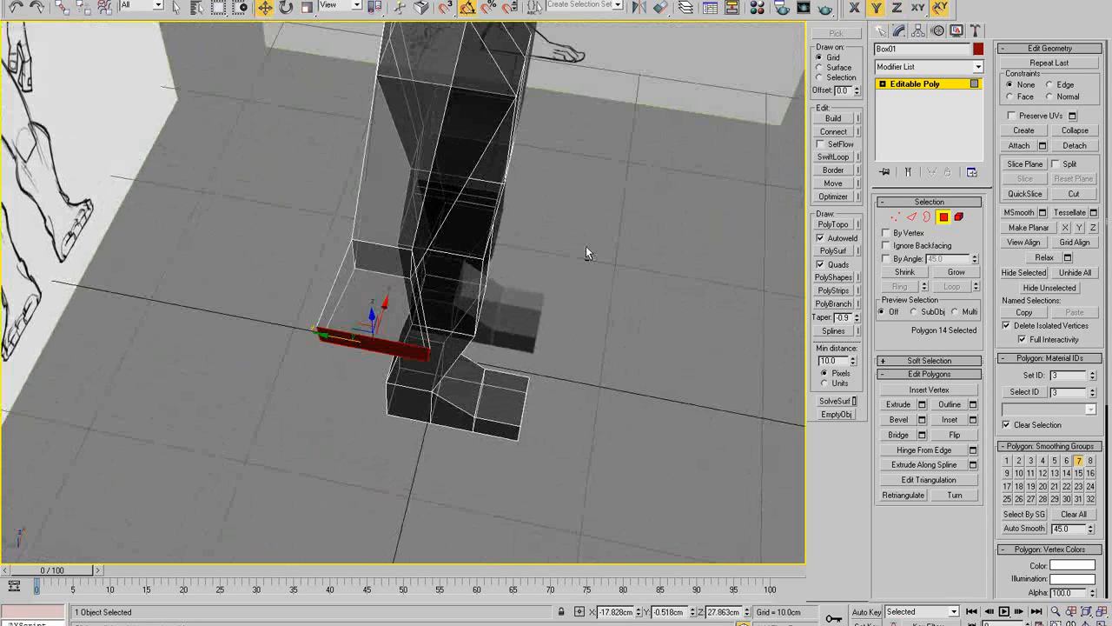
- Connect the upper and lower edges of the palm's end with 3 segments to divide it into four finger faces
{"action": "left_click", "coordinate": [914, 218]}
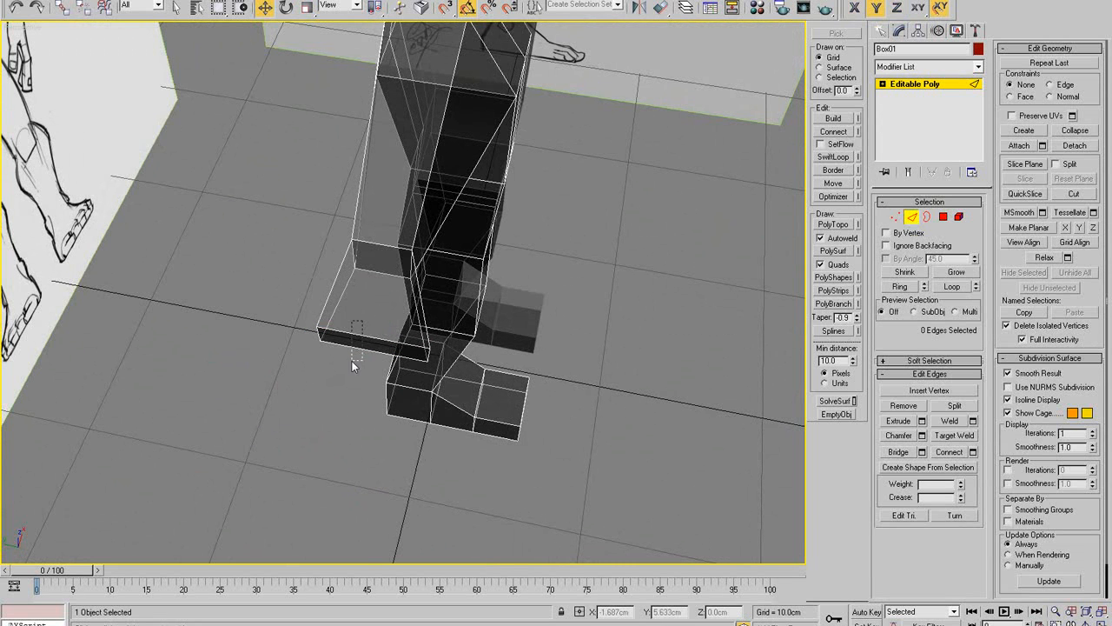
{"action": "left_click_drag", "start_coordinate": [352, 361], "coordinate": [352, 362]}
{"action": "middle_click_drag", "start_coordinate": [352, 362], "coordinate": [388, 299], "text": "alt"}
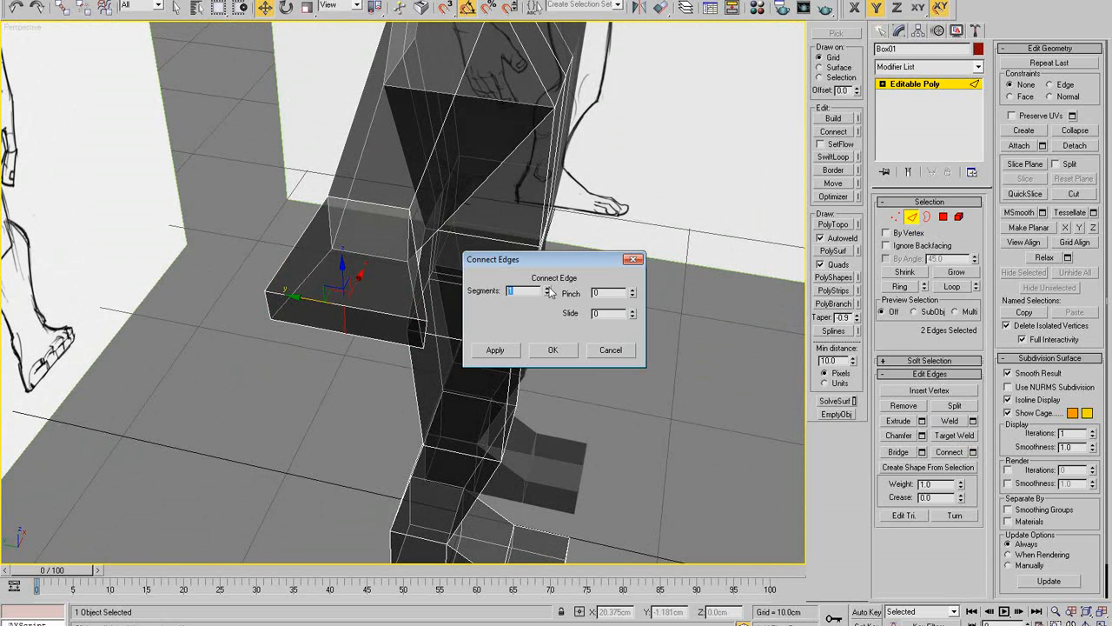
{"action": "left_click", "coordinate": [547, 289]}
{"action": "left_click", "coordinate": [546, 290]}
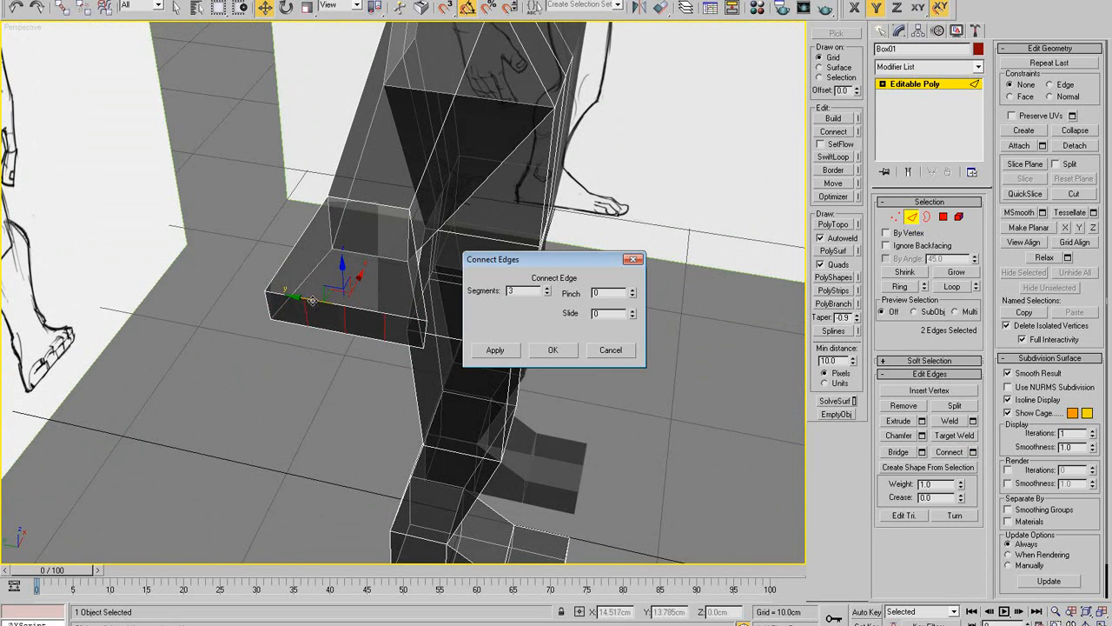
{"action": "left_click", "coordinate": [553, 349]}
- Extrude two alternate finger faces on the palm's end by 3.275 cm
{"action": "left_click", "coordinate": [944, 217], "text": "ctrl"}
{"action": "left_click", "coordinate": [422, 334]}
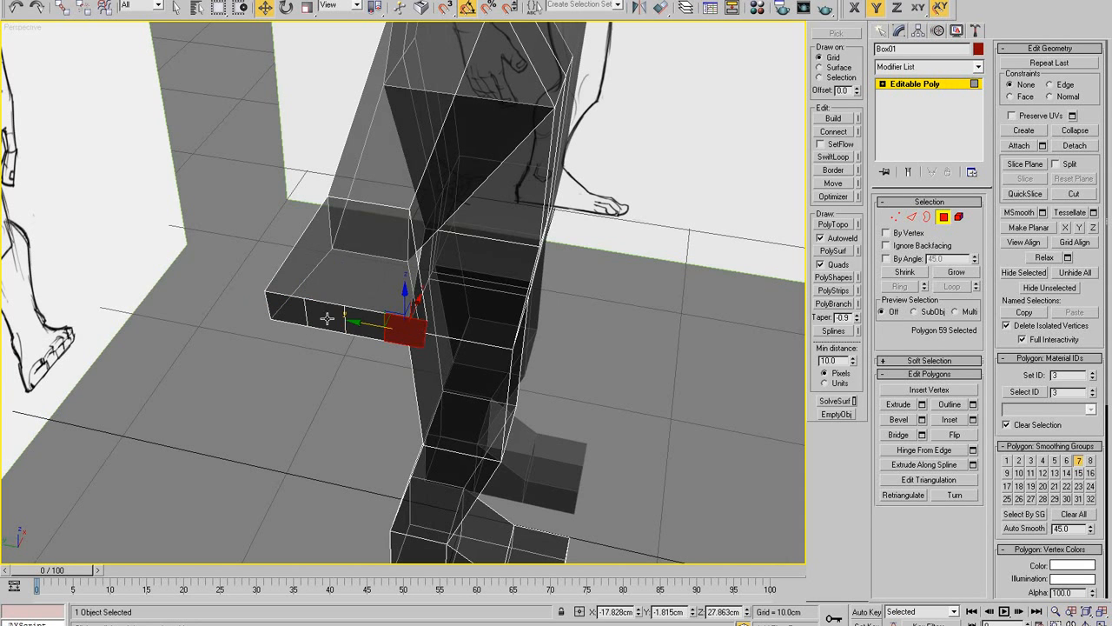
{"action": "left_click", "coordinate": [322, 318], "text": "ctrl"}
{"action": "left_click", "coordinate": [922, 404]}
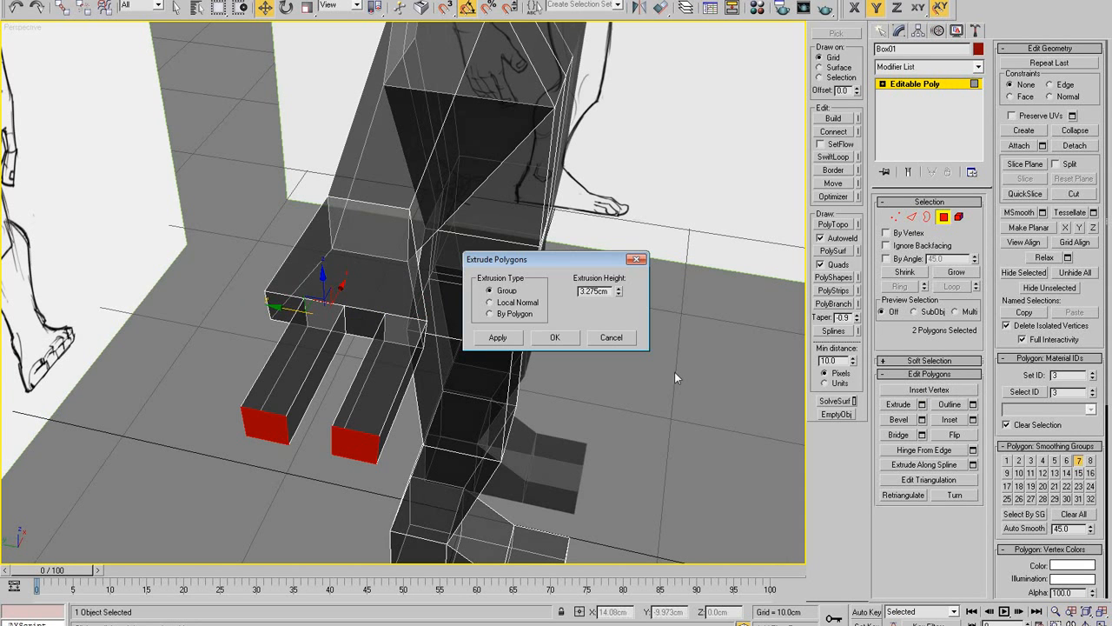
{"action": "left_click", "coordinate": [567, 339]}
- Extrude the remaining two finger faces by 3.275 cm
{"action": "middle_click_drag", "start_coordinate": [445, 372], "coordinate": [473, 390], "text": "alt"}
{"action": "left_click", "coordinate": [436, 359]}
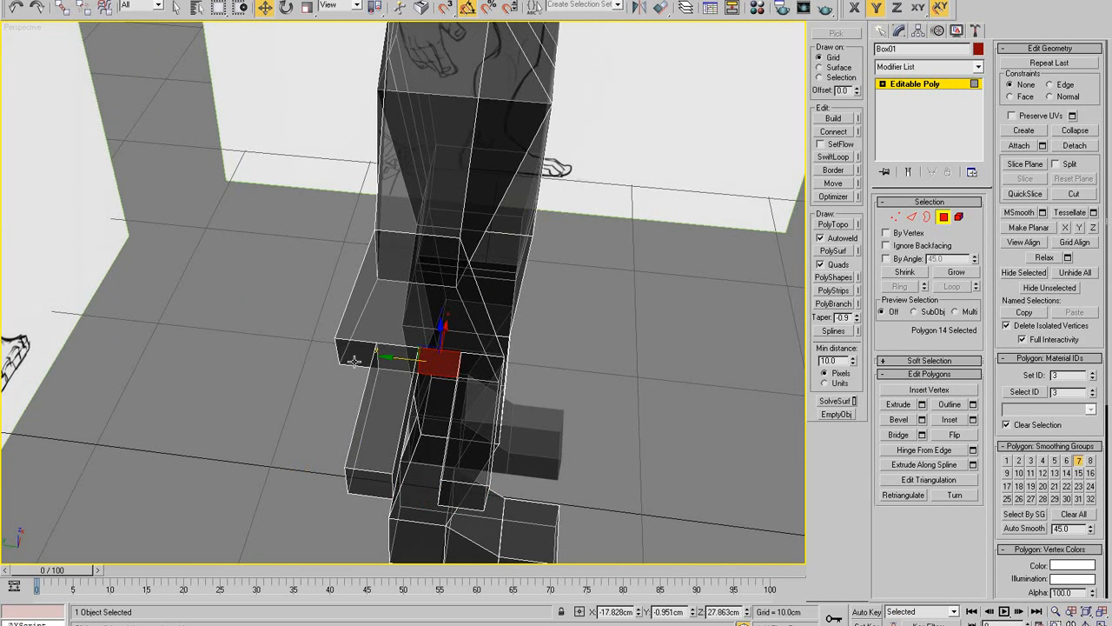
{"action": "left_click", "coordinate": [352, 360], "text": "ctrl"}
{"action": "left_click", "coordinate": [923, 405]}
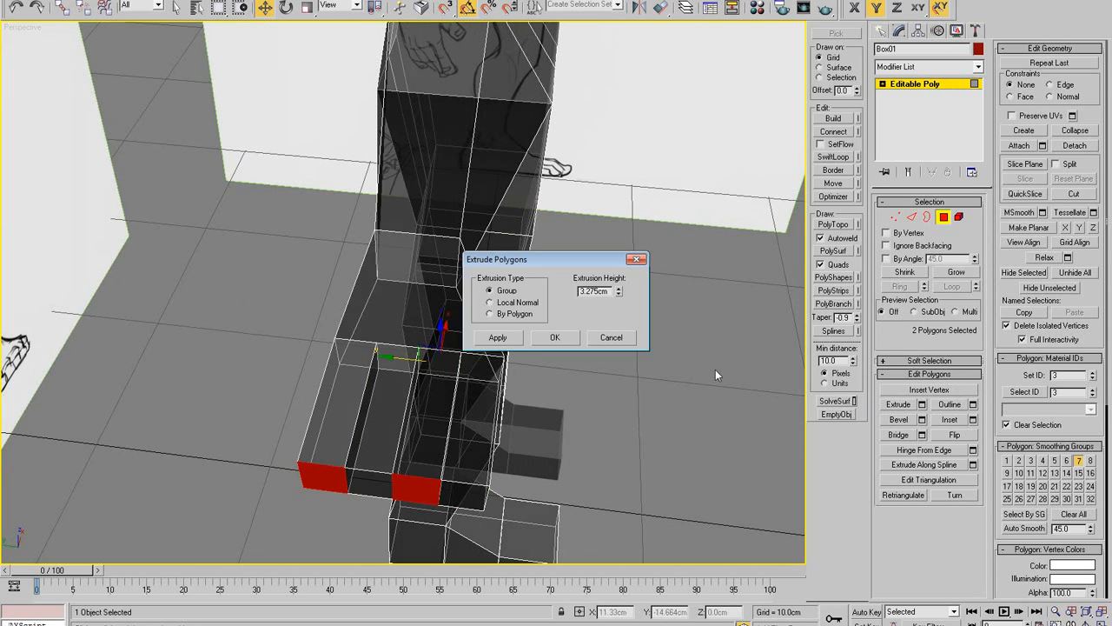
{"action": "left_click", "coordinate": [551, 337]}
- Taper the four fingers by scaling their fingertip polygons down together to about 67 percent
{"action": "left_click", "coordinate": [465, 490]}
{"action": "left_click", "coordinate": [383, 483], "text": "ctrl"}
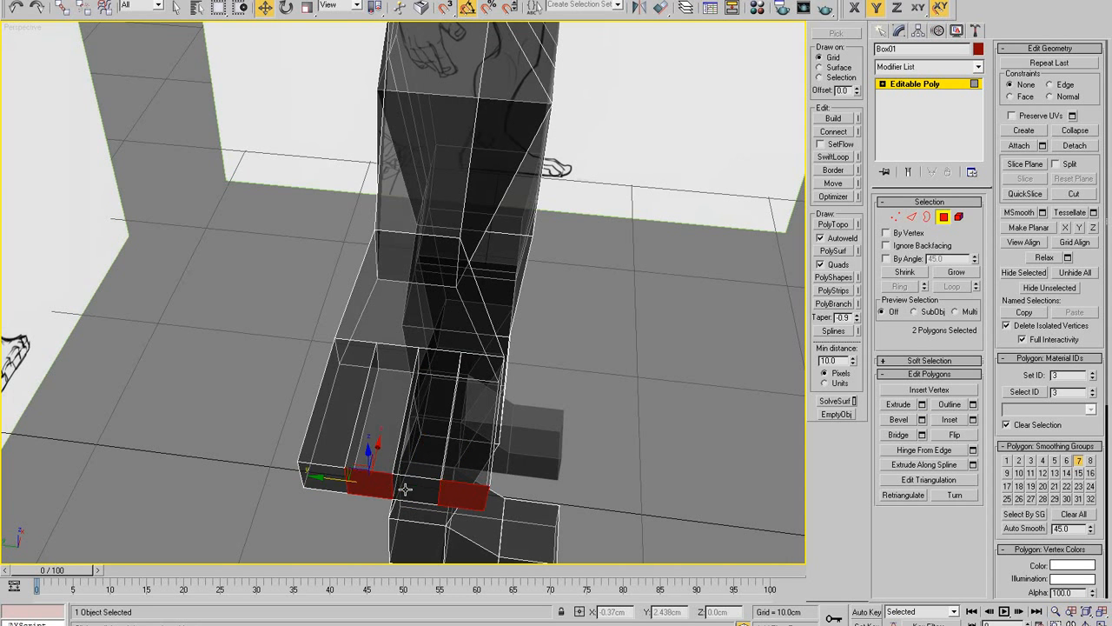
{"action": "left_click", "coordinate": [421, 486], "text": "ctrl"}
{"action": "left_click", "coordinate": [349, 477], "text": "ctrl"}
{"action": "key", "text": "r"}
{"action": "left_click_drag", "start_coordinate": [420, 496], "coordinate": [408, 508]}
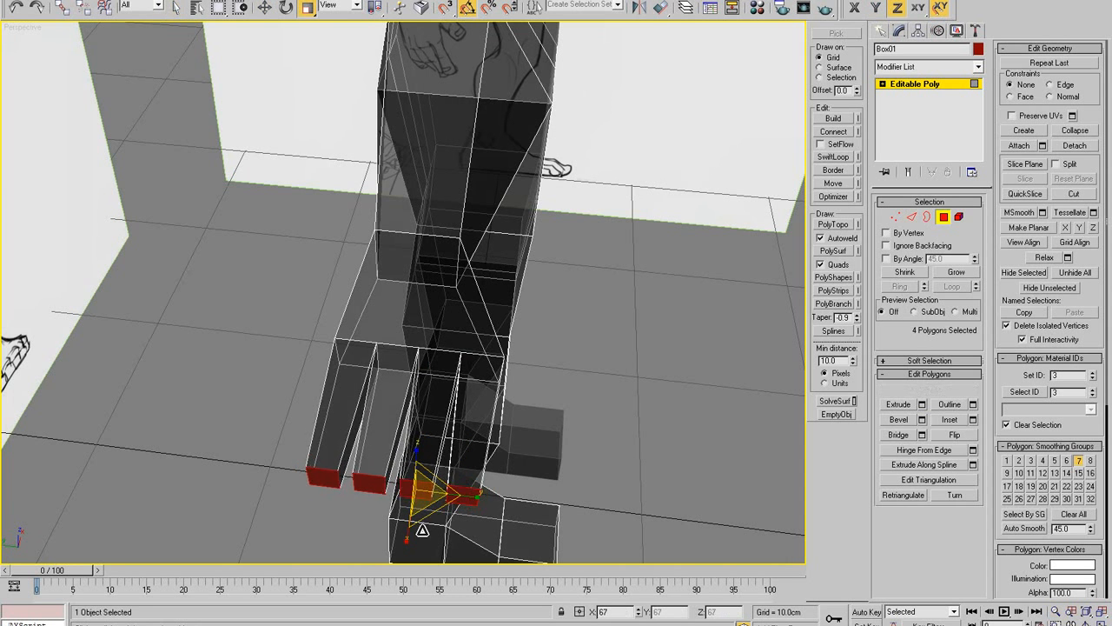
{"action": "middle_click_drag", "start_coordinate": [409, 509], "coordinate": [452, 404], "text": "alt"}
{"action": "key", "text": "w"}
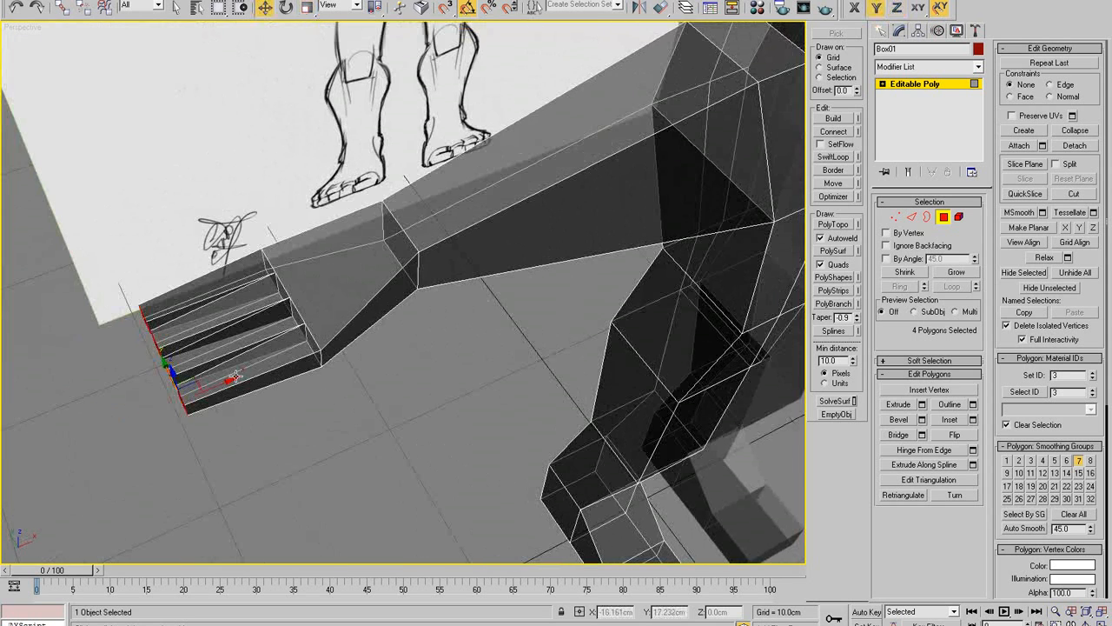
- Shorten the four fingers by moving their selected fingertip polygons back toward the palm
{"action": "left_click_drag", "start_coordinate": [227, 383], "coordinate": [264, 371]}
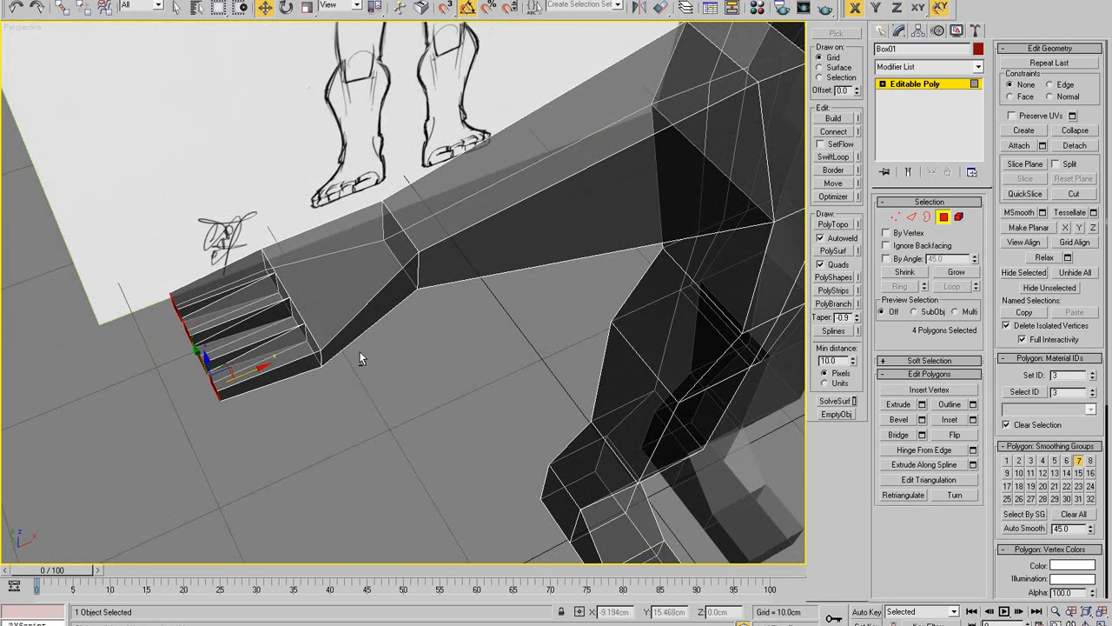
{"action": "middle_click_drag", "start_coordinate": [363, 355], "coordinate": [454, 318], "text": "alt"}
- Connect the four lengthwise edges of the palm with one segment to add an edge loop between the fingers and wrist
{"action": "left_click", "coordinate": [912, 216]}
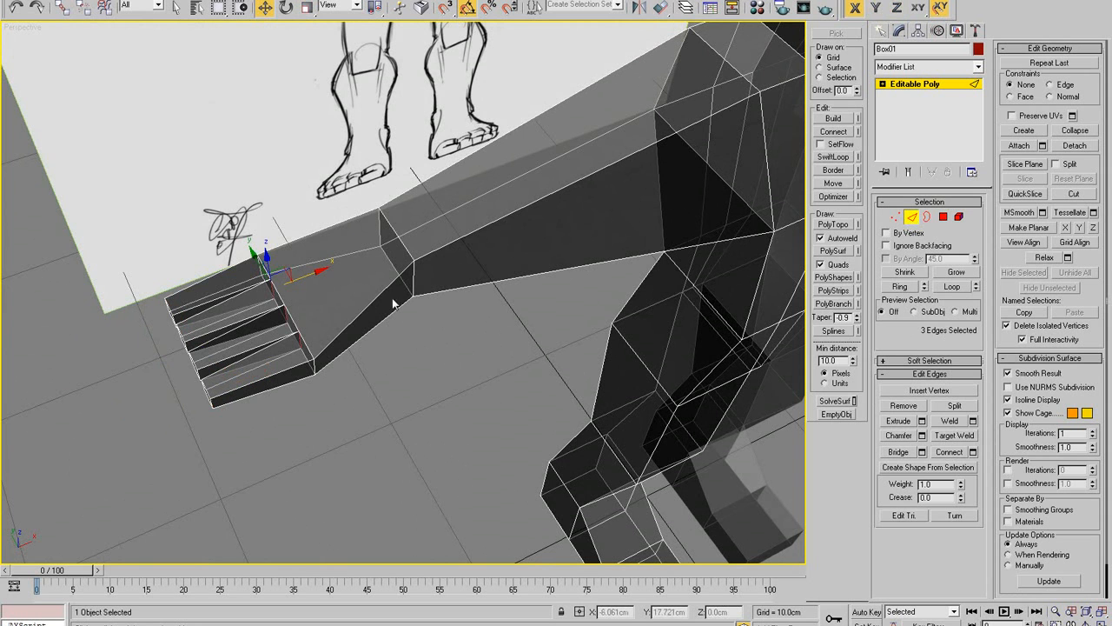
{"action": "left_click", "coordinate": [369, 300]}
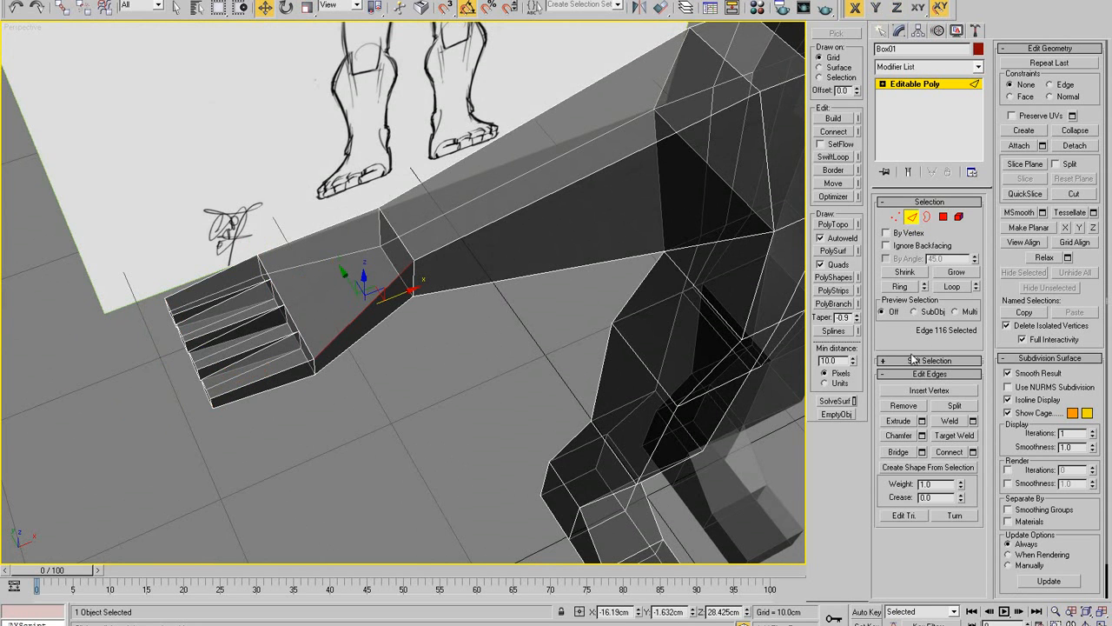
{"action": "left_click", "coordinate": [833, 157]}
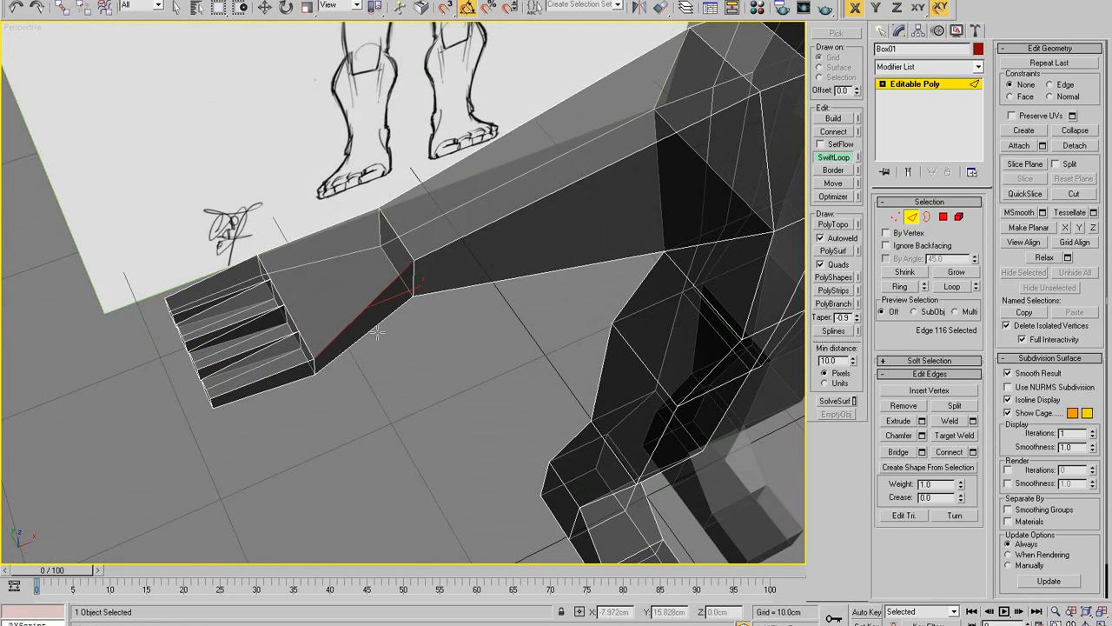
{"action": "mouse_move", "coordinate": [384, 311]}
{"action": "middle_mouse_down", "text": "alt"}
{"action": "mouse_move", "coordinate": [342, 303]}
{"action": "mouse_move", "coordinate": [395, 319]}
{"action": "middle_mouse_up", "text": "alt"}
{"action": "right_click", "coordinate": [360, 315]}
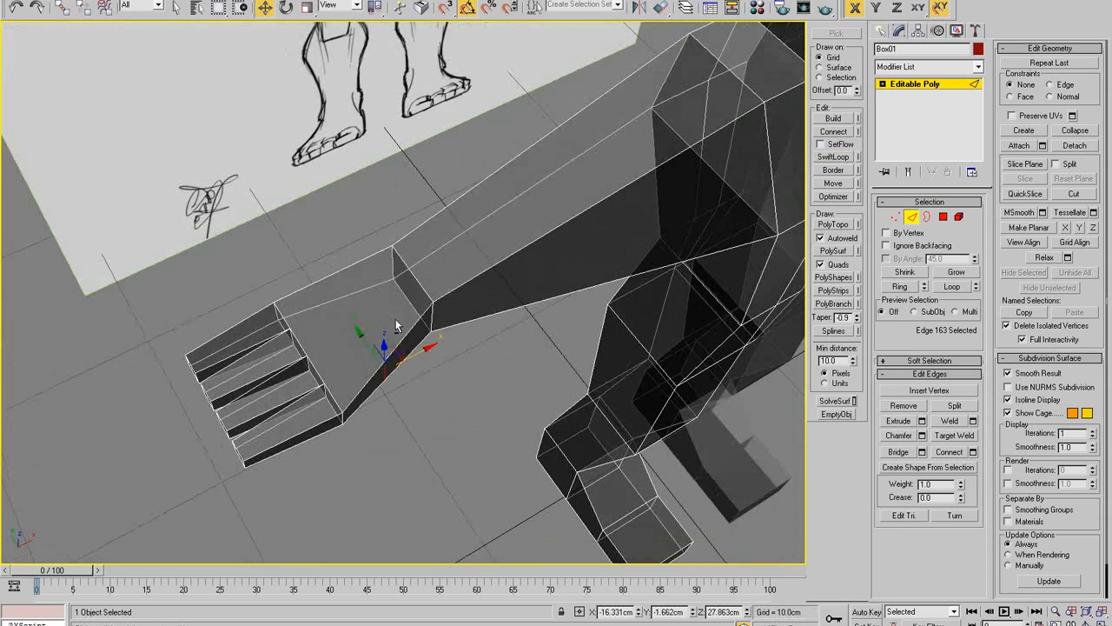
{"action": "left_click", "coordinate": [416, 312]}
{"action": "middle_click_drag", "start_coordinate": [636, 268], "coordinate": [362, 410], "text": "alt"}
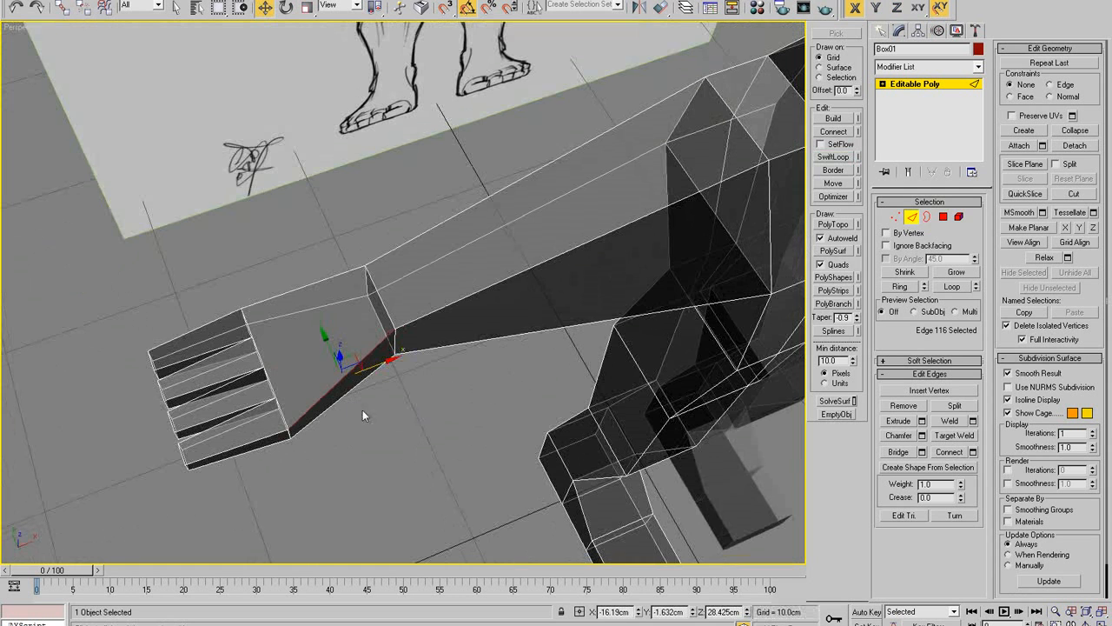
{"action": "left_click_drag", "start_coordinate": [298, 276], "coordinate": [297, 276]}
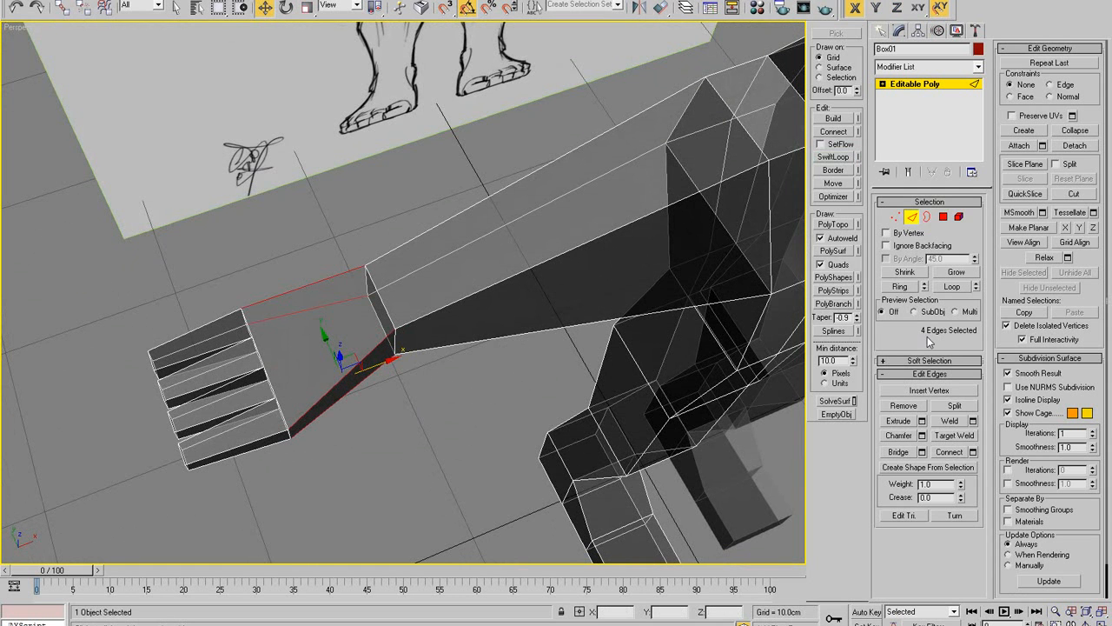
{"action": "right_click", "coordinate": [410, 321]}
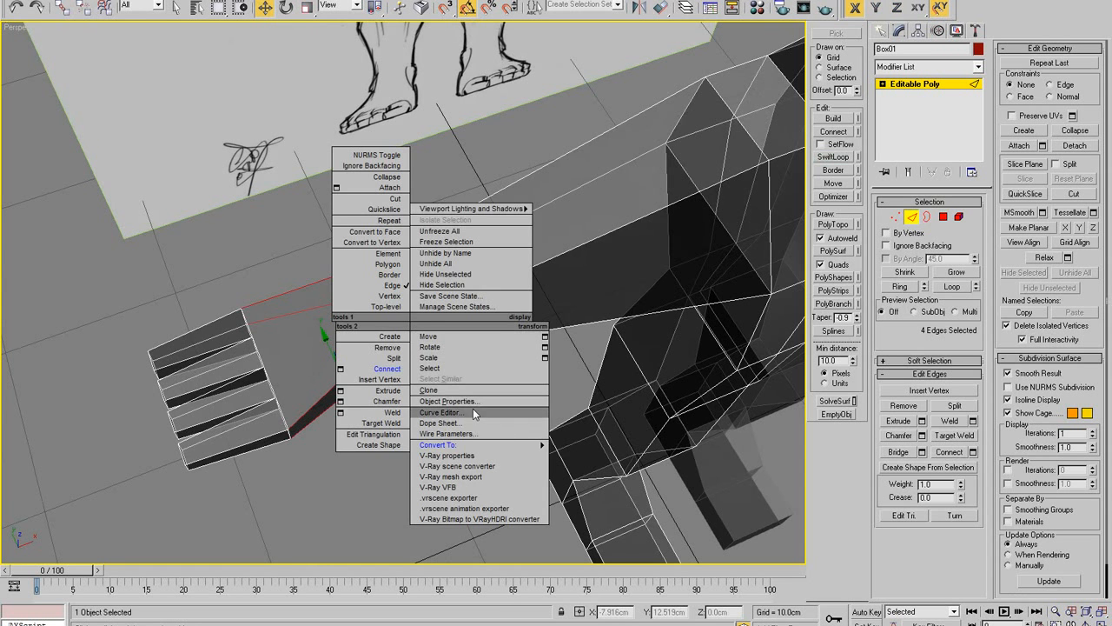
{"action": "left_click", "coordinate": [349, 367]}
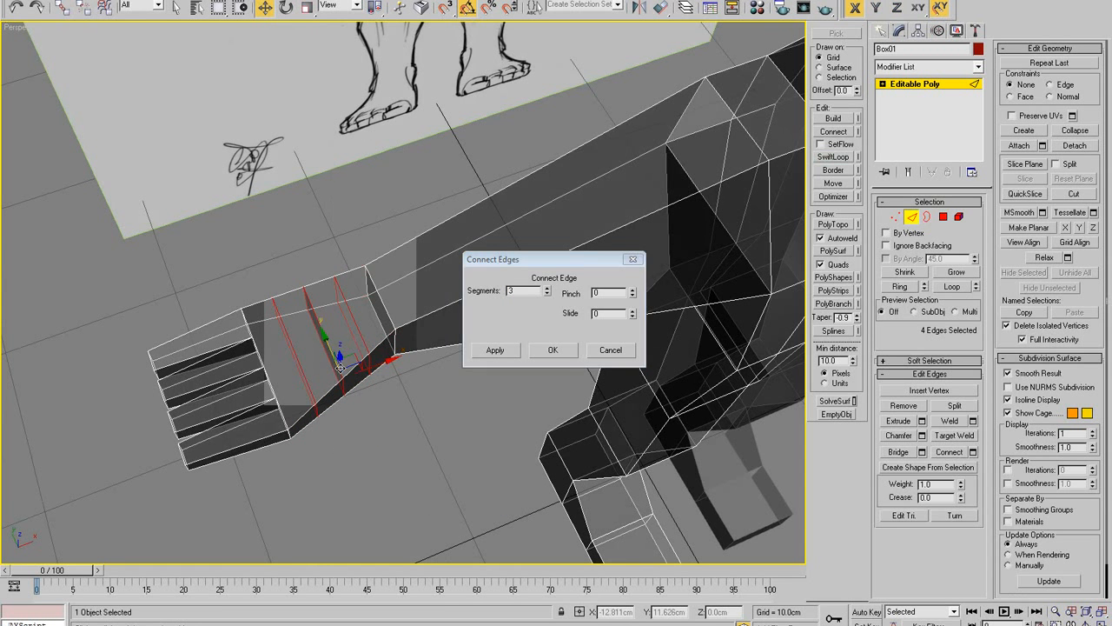
{"action": "left_click", "coordinate": [552, 349]}
- Move the new palm loop's vertices toward the wrist and pull its thumb-side corner outward to widen the base of the palm
{"action": "middle_click_drag", "start_coordinate": [547, 358], "coordinate": [430, 391], "text": "alt"}
{"action": "key", "text": "1"}
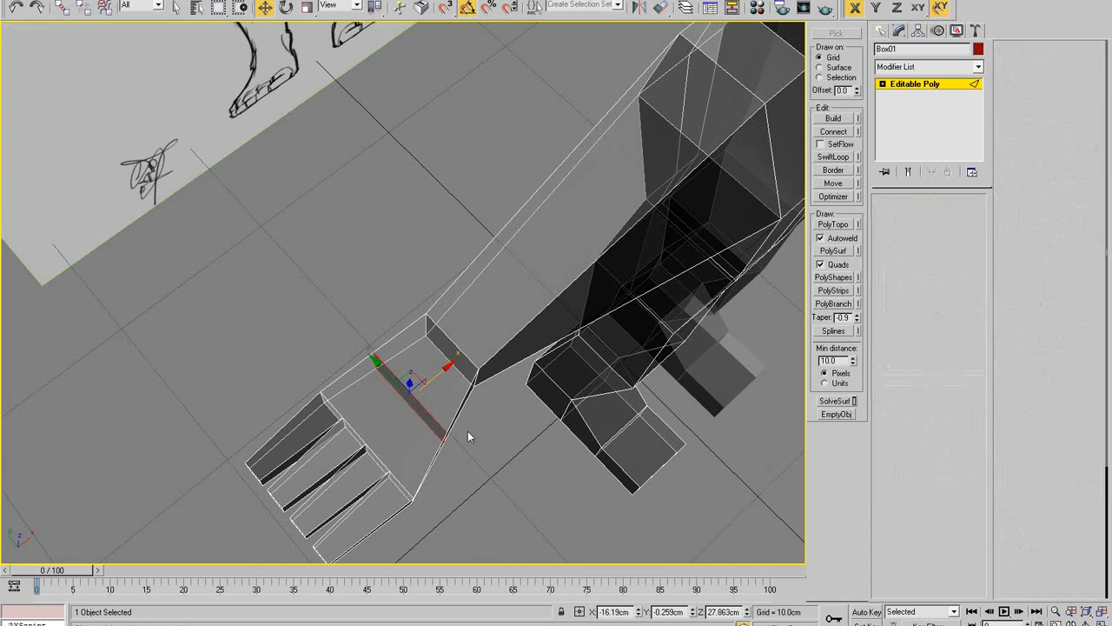
{"action": "left_click_drag", "start_coordinate": [421, 406], "coordinate": [438, 425]}
{"action": "middle_click_drag", "start_coordinate": [437, 425], "coordinate": [319, 349], "text": "alt"}
{"action": "left_click_drag", "start_coordinate": [307, 439], "coordinate": [307, 440]}
{"action": "left_click_drag", "start_coordinate": [304, 440], "coordinate": [319, 396], "text": "ctrl"}
{"action": "left_click_drag", "start_coordinate": [325, 352], "coordinate": [350, 345]}
{"action": "middle_click_drag", "start_coordinate": [347, 348], "coordinate": [447, 324]}
{"action": "middle_click_drag", "start_coordinate": [368, 437], "coordinate": [770, 197], "text": "alt"}
- Connect the four lengthwise edges between the finger bases and the wrist-side loop to add another loop across the middle of the palm
{"action": "key", "text": "2"}
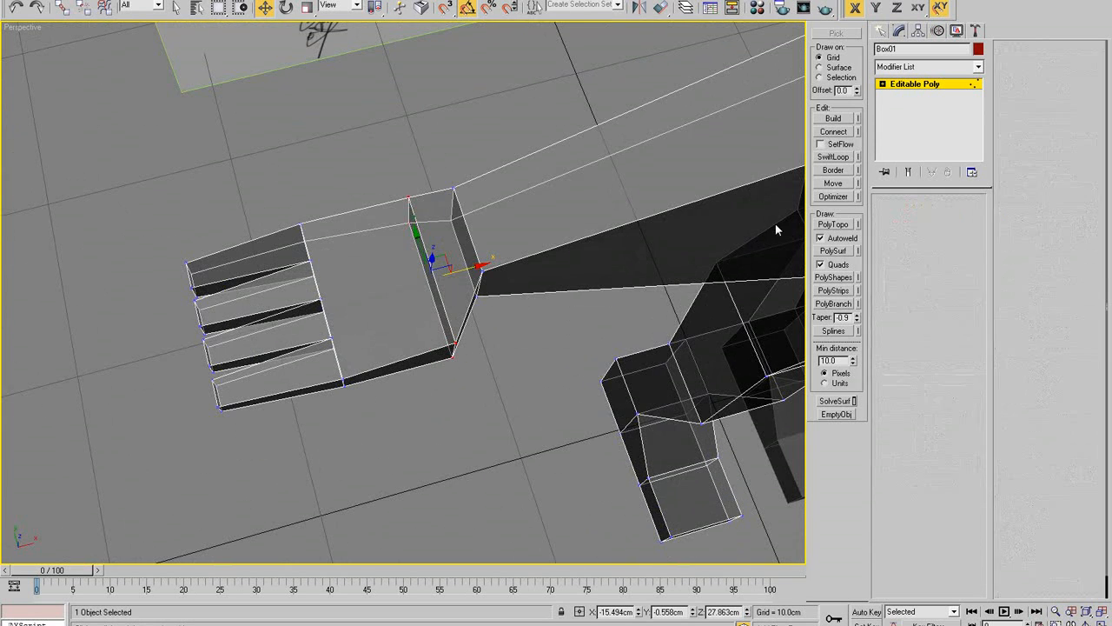
{"action": "left_click_drag", "start_coordinate": [345, 199], "coordinate": [412, 375]}
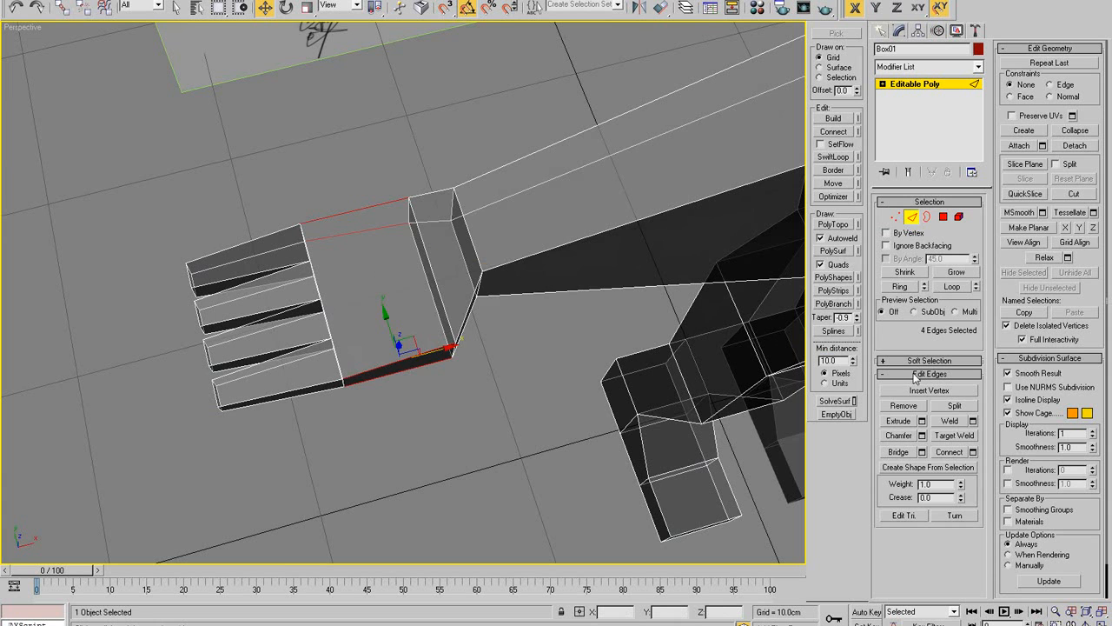
{"action": "right_click", "coordinate": [464, 296]}
{"action": "left_click", "coordinate": [448, 337]}
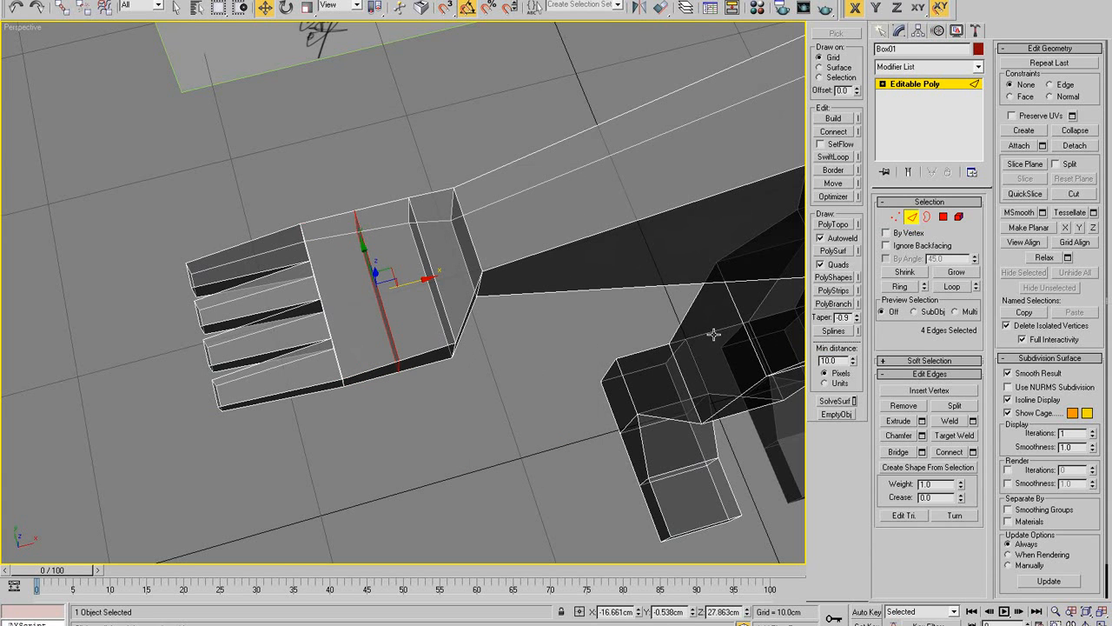
- Extrude a thumb from the palm's side polygon nearest the wrist and move its tip vertices to angle and lengthen it
{"action": "left_click", "coordinate": [943, 217]}
{"action": "left_click", "coordinate": [424, 358]}
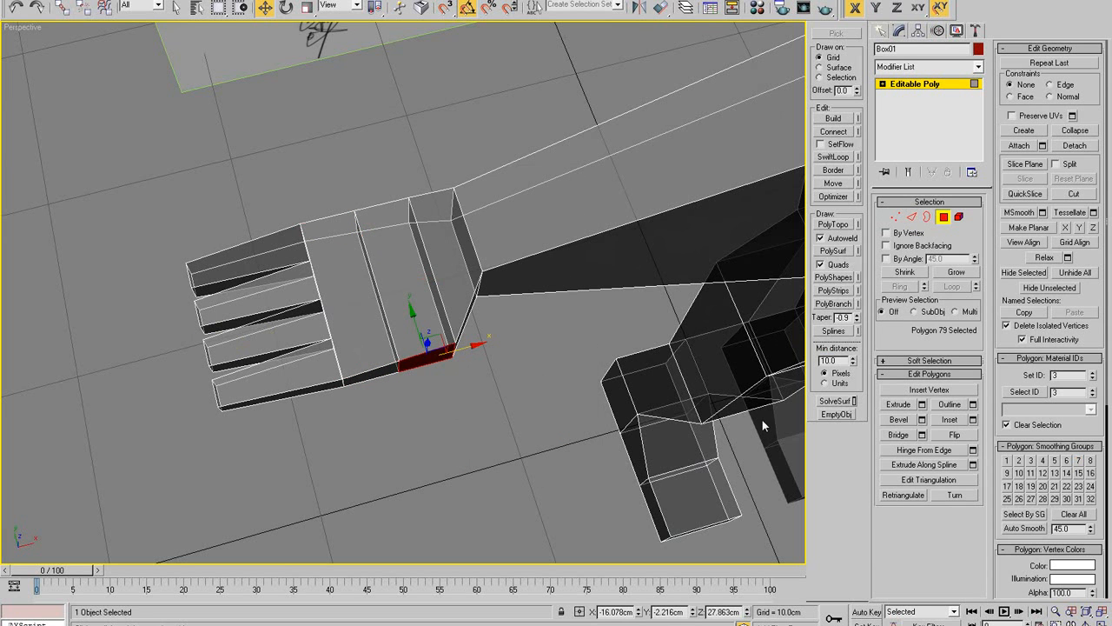
{"action": "left_click", "coordinate": [899, 405]}
{"action": "left_click_drag", "start_coordinate": [426, 364], "coordinate": [441, 349]}
{"action": "key", "text": "1"}
{"action": "left_click_drag", "start_coordinate": [507, 400], "coordinate": [477, 414]}
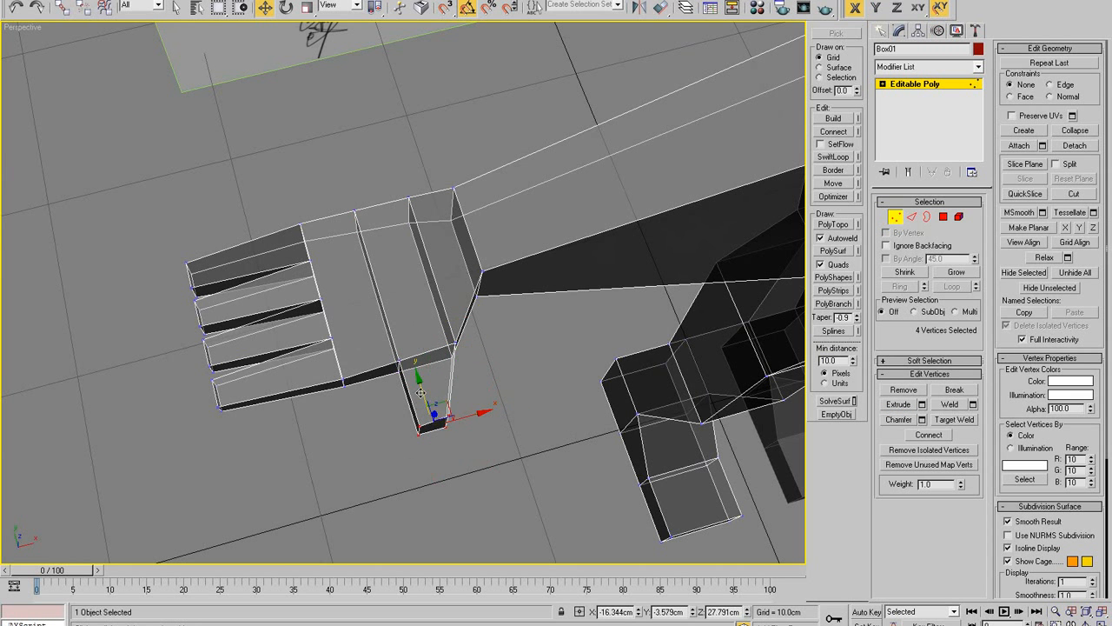
{"action": "left_click_drag", "start_coordinate": [423, 392], "coordinate": [434, 420]}
- In the Top view, move the tip vertices to lengthen the middle finger and shorten the little finger
{"action": "middle_click_drag", "start_coordinate": [438, 424], "coordinate": [376, 438], "text": "alt"}
{"action": "key", "text": "alt+w"}
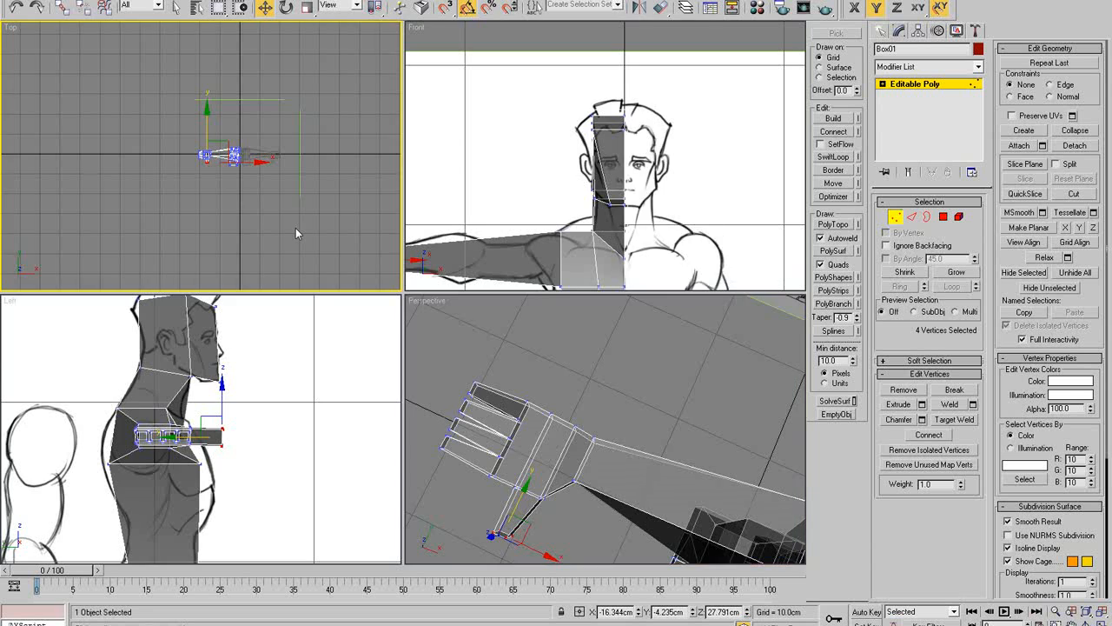
{"action": "right_click", "coordinate": [298, 234]}
{"action": "key", "text": "alt+w"}
{"action": "scroll", "coordinate": [385, 338], "scroll_direction": "up", "scroll_amount": 10}
{"action": "scroll", "coordinate": [322, 281], "scroll_direction": "down", "scroll_amount": 6}
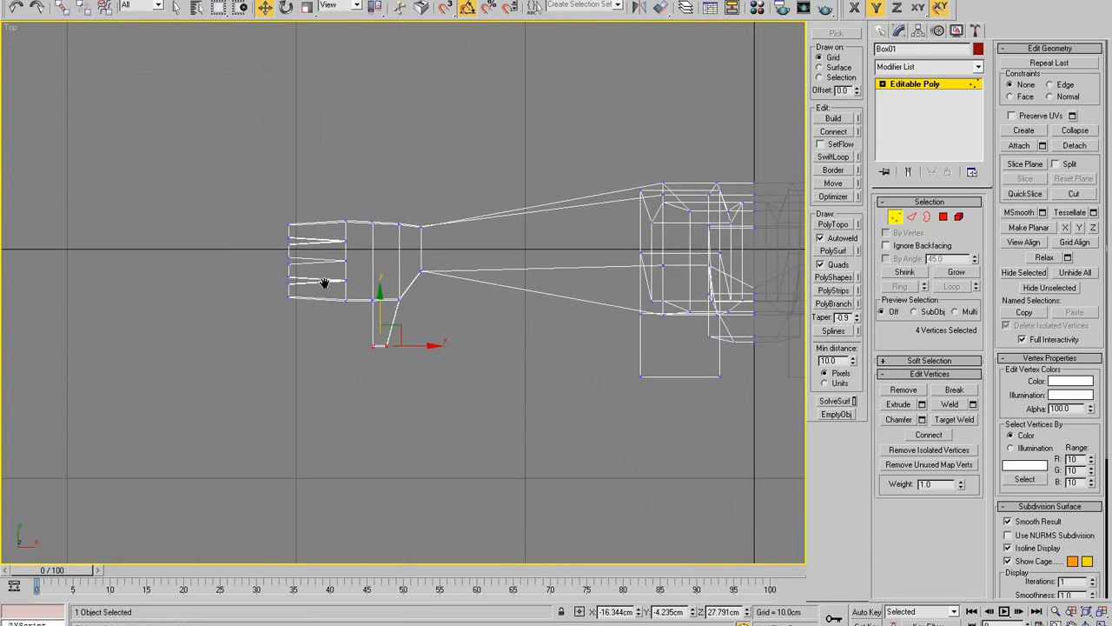
{"action": "scroll", "coordinate": [350, 400], "scroll_direction": "up", "scroll_amount": 5}
{"action": "scroll", "coordinate": [323, 374], "scroll_direction": "down", "scroll_amount": 1}
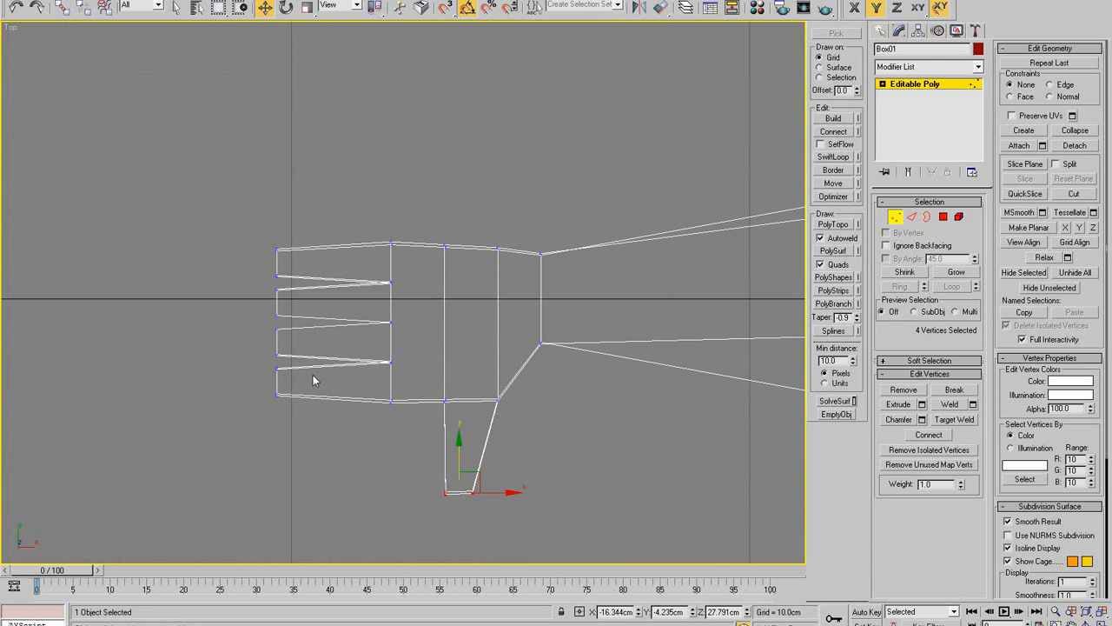
{"action": "left_click_drag", "start_coordinate": [294, 371], "coordinate": [290, 342]}
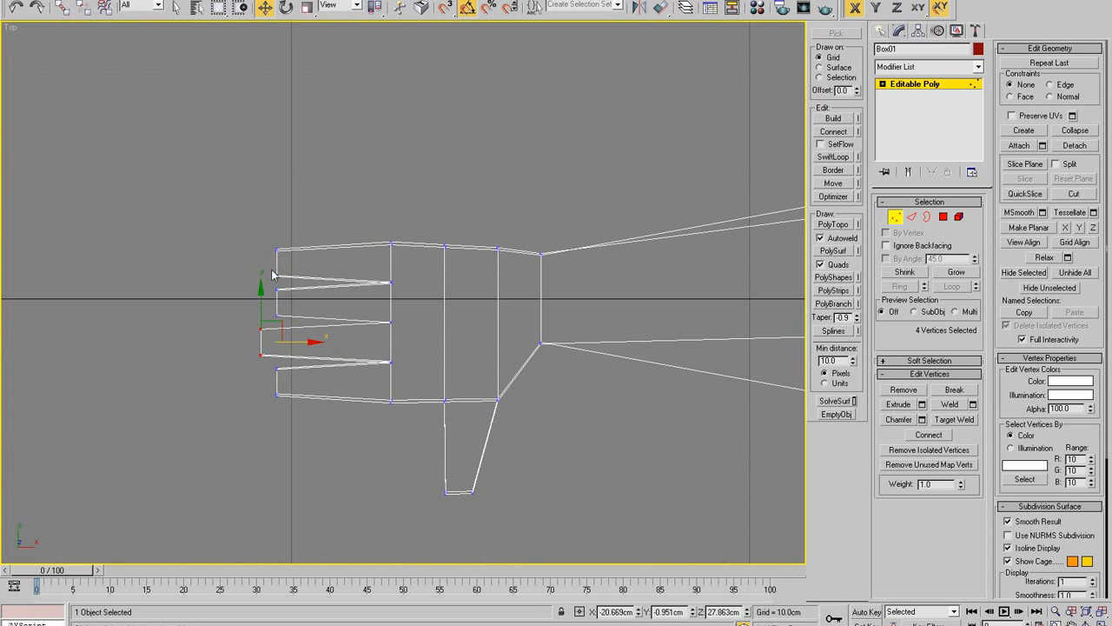
{"action": "left_click_drag", "start_coordinate": [294, 276], "coordinate": [293, 275]}
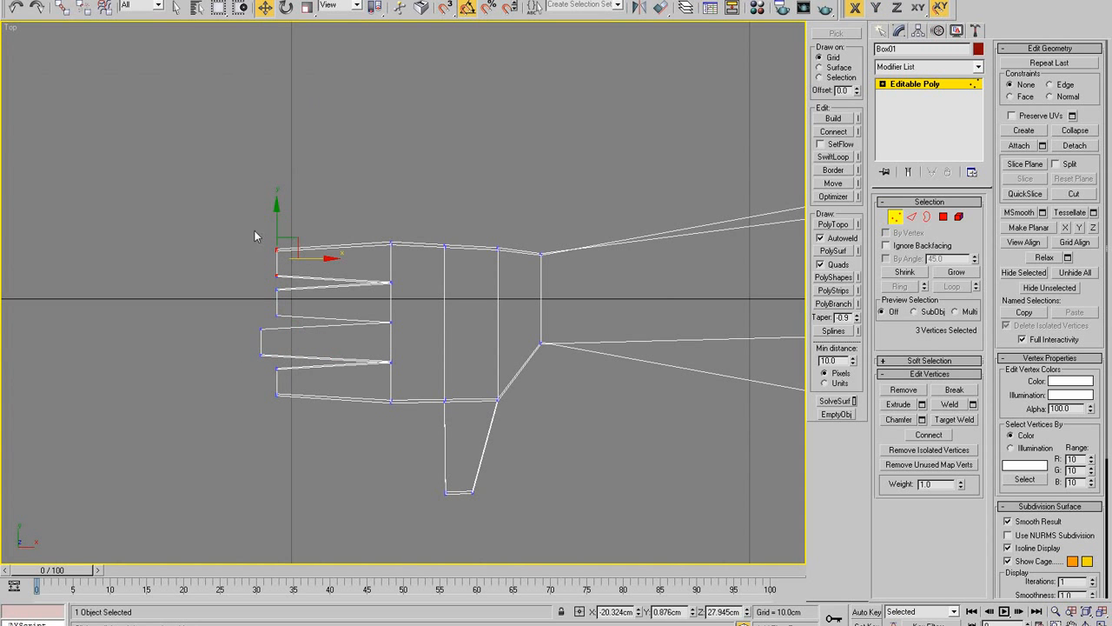
{"action": "left_click_drag", "start_coordinate": [254, 237], "coordinate": [323, 267]}
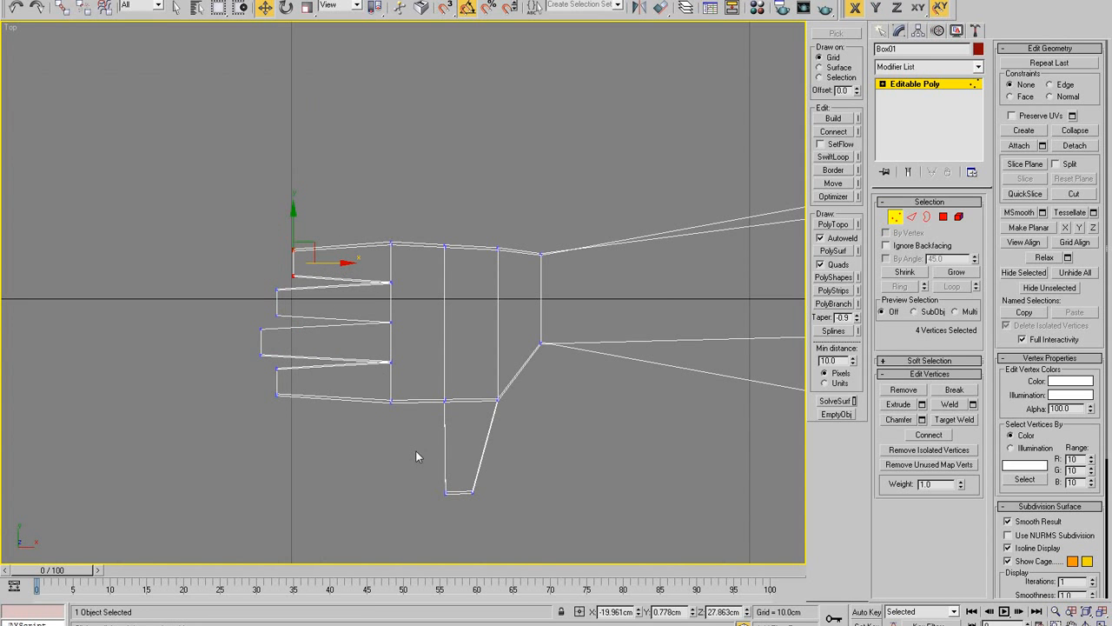
- Examine the hand's proportions with see-through display off from several angles in the Perspective view
{"action": "key", "text": "alt+w"}
{"action": "key", "text": "alt+w"}
{"action": "middle_click_drag", "start_coordinate": [470, 387], "coordinate": [554, 336], "text": "alt"}
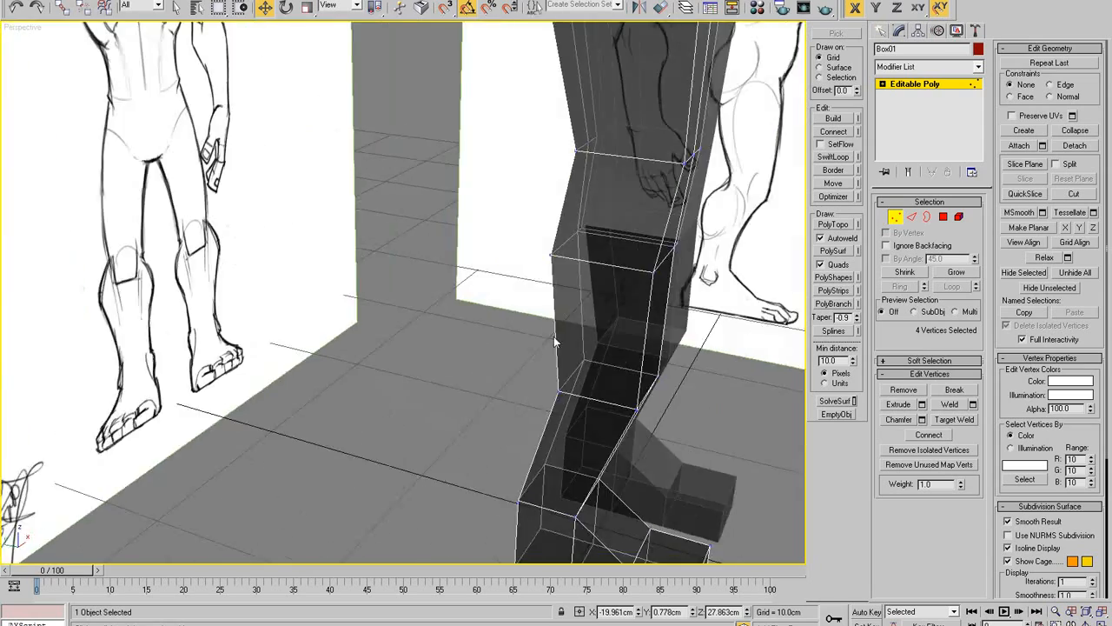
{"action": "scroll", "coordinate": [553, 336], "scroll_direction": "down", "scroll_amount": 5}
{"action": "key", "text": "alt+x"}
{"action": "scroll", "coordinate": [493, 444], "scroll_direction": "up", "scroll_amount": 10}
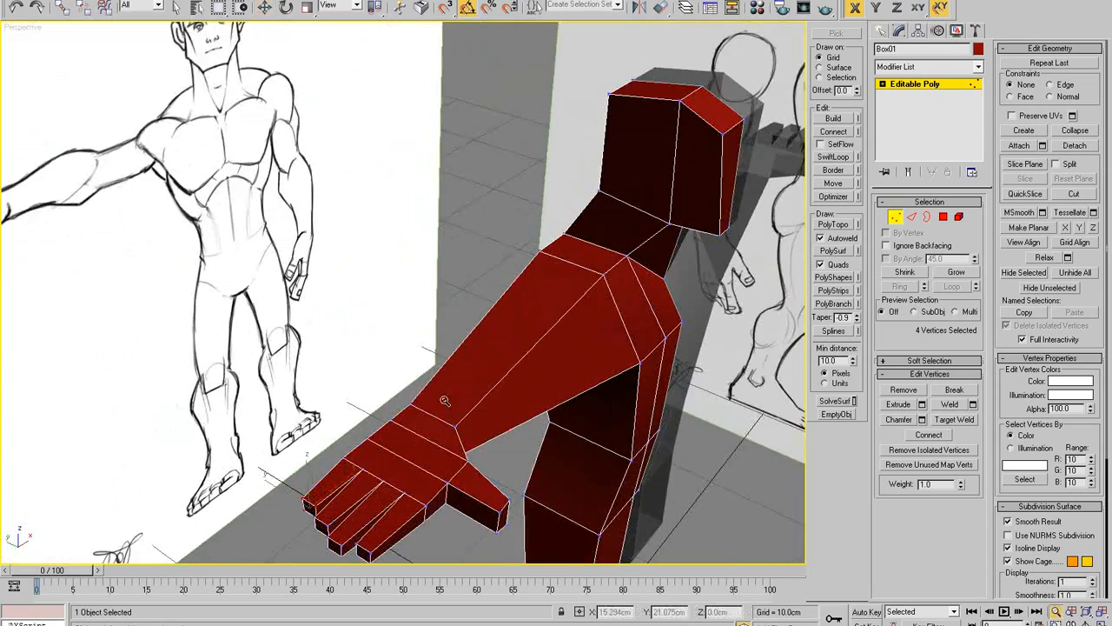
{"action": "key", "text": "ctrl+r"}
{"action": "middle_click_drag", "start_coordinate": [437, 356], "coordinate": [412, 351], "text": "alt"}
{"action": "scroll", "coordinate": [389, 393], "scroll_direction": "up", "scroll_amount": 3}
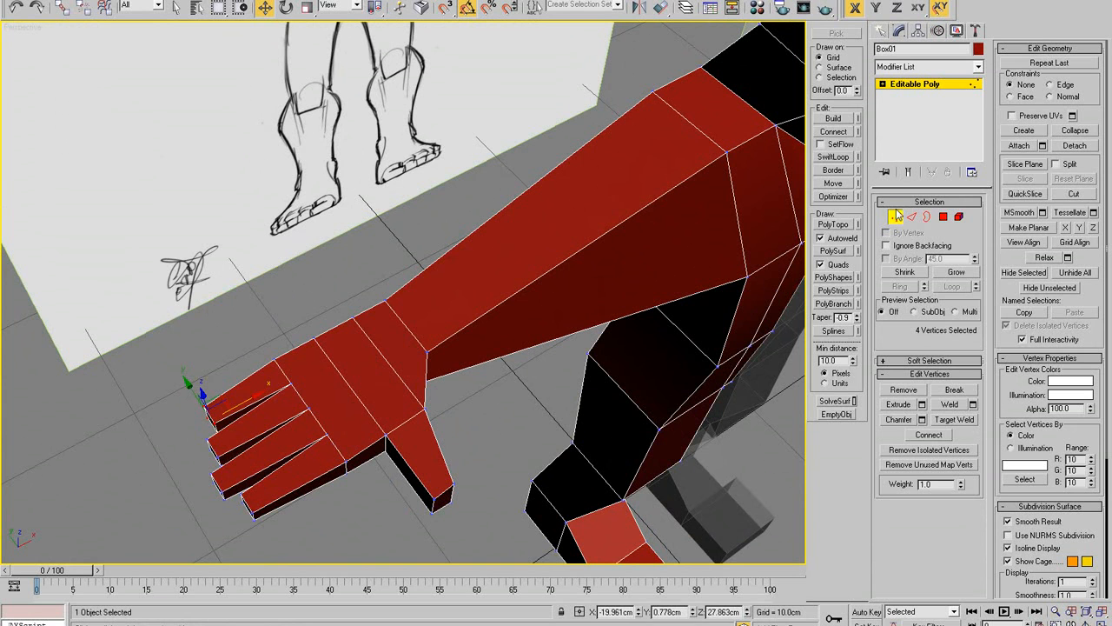
{"action": "left_click", "coordinate": [833, 132]}
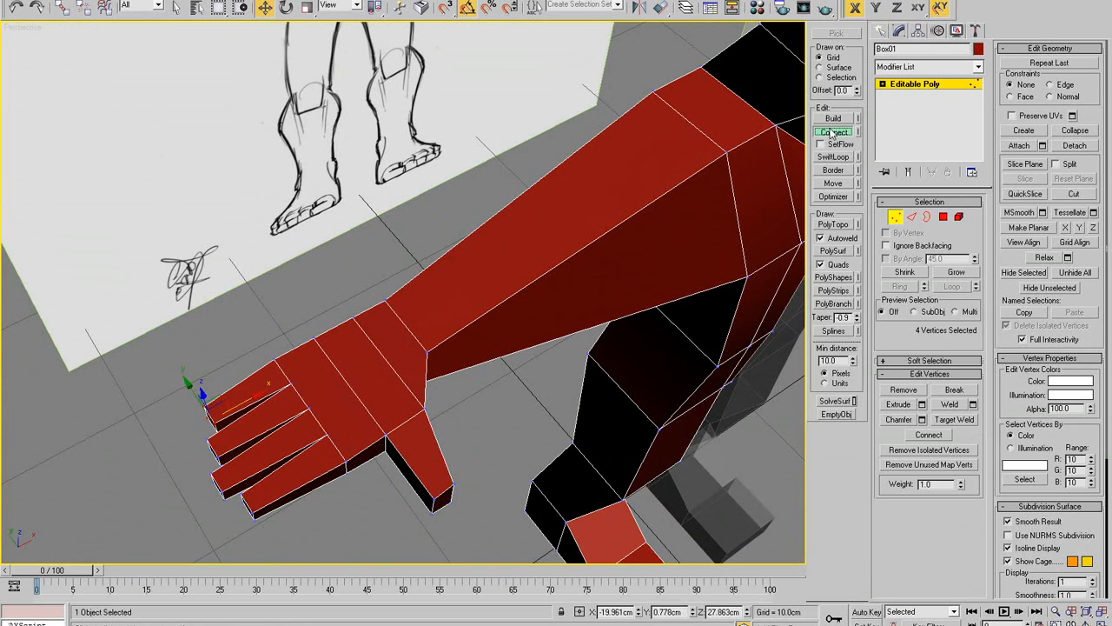
{"action": "left_click", "coordinate": [295, 378]}
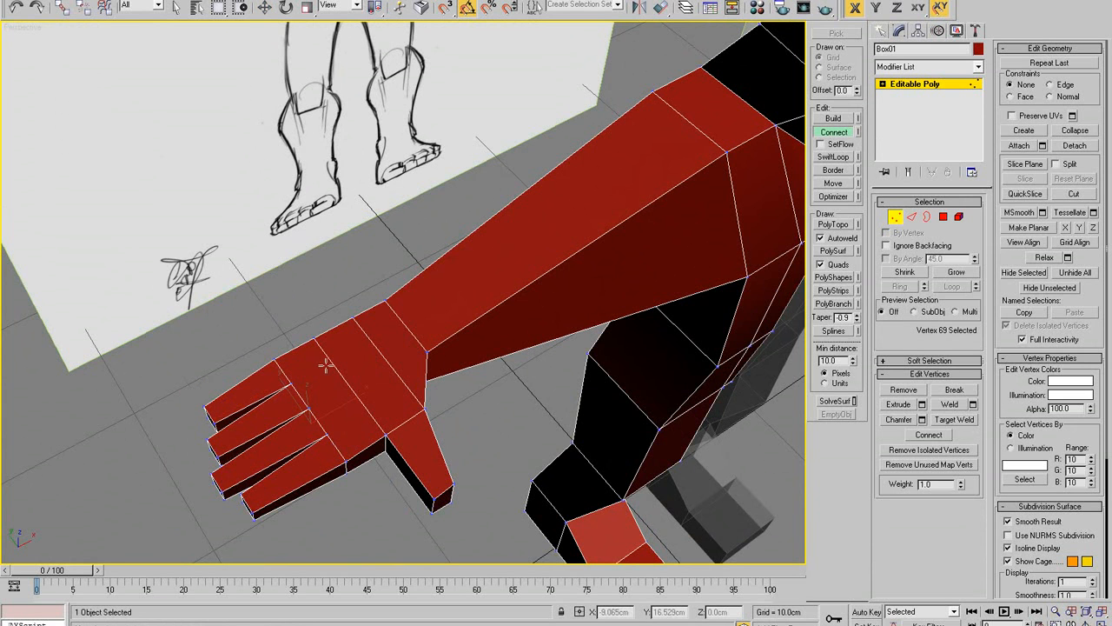
{"action": "right_click", "coordinate": [704, 232]}
- With see-through display and snapping on, cut a line along the palm from the little-ring finger gap to the wrist-side loop
{"action": "key", "text": "alt+c"}
{"action": "middle_click_drag", "start_coordinate": [696, 233], "coordinate": [469, 333], "text": "alt"}
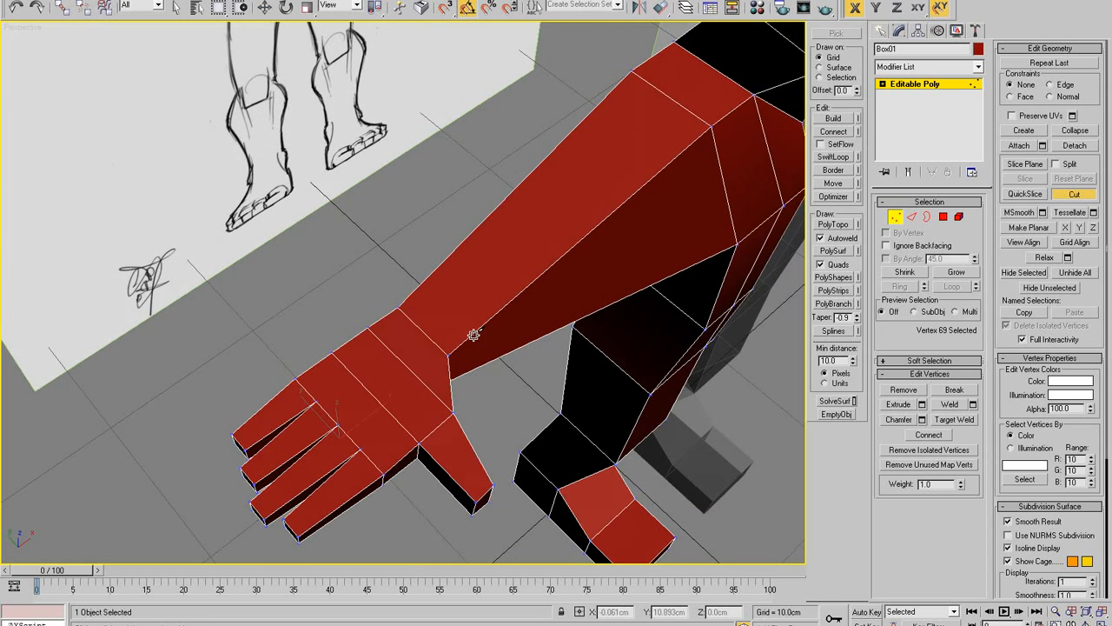
{"action": "key", "text": "alt+x"}
{"action": "scroll", "coordinate": [399, 375], "scroll_direction": "up", "scroll_amount": 2}
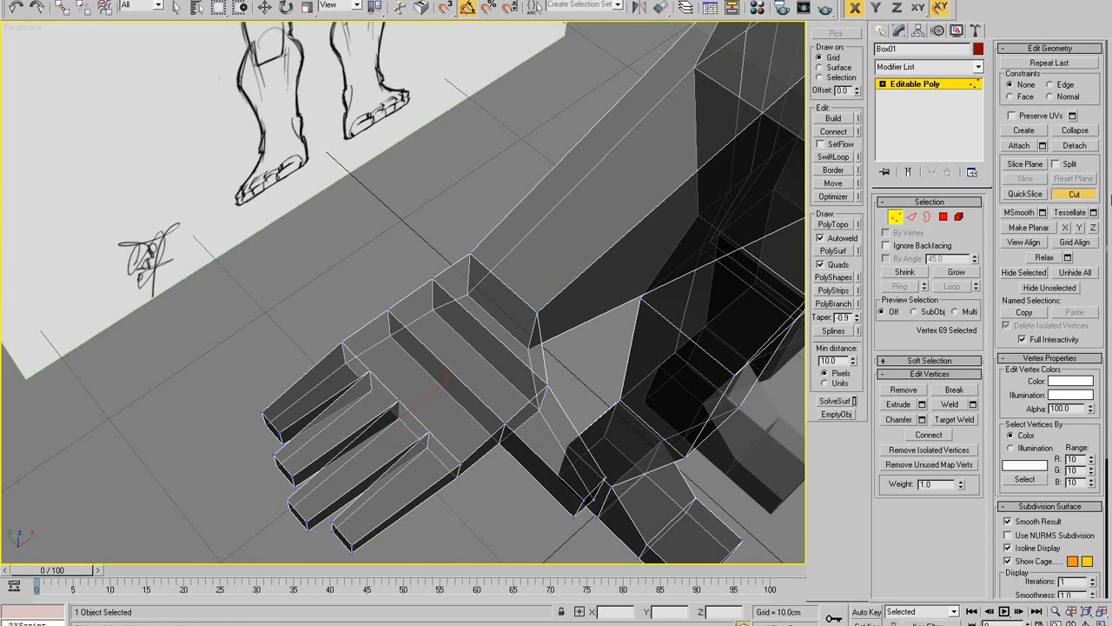
{"action": "key", "text": "s"}
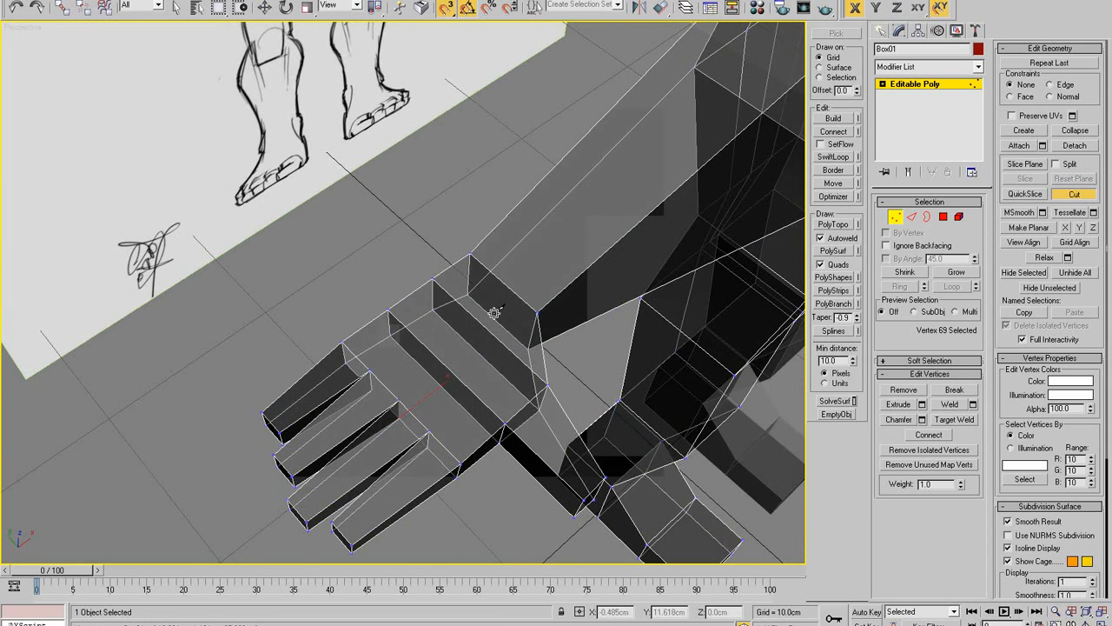
{"action": "right_click", "coordinate": [455, 319], "text": "shift"}
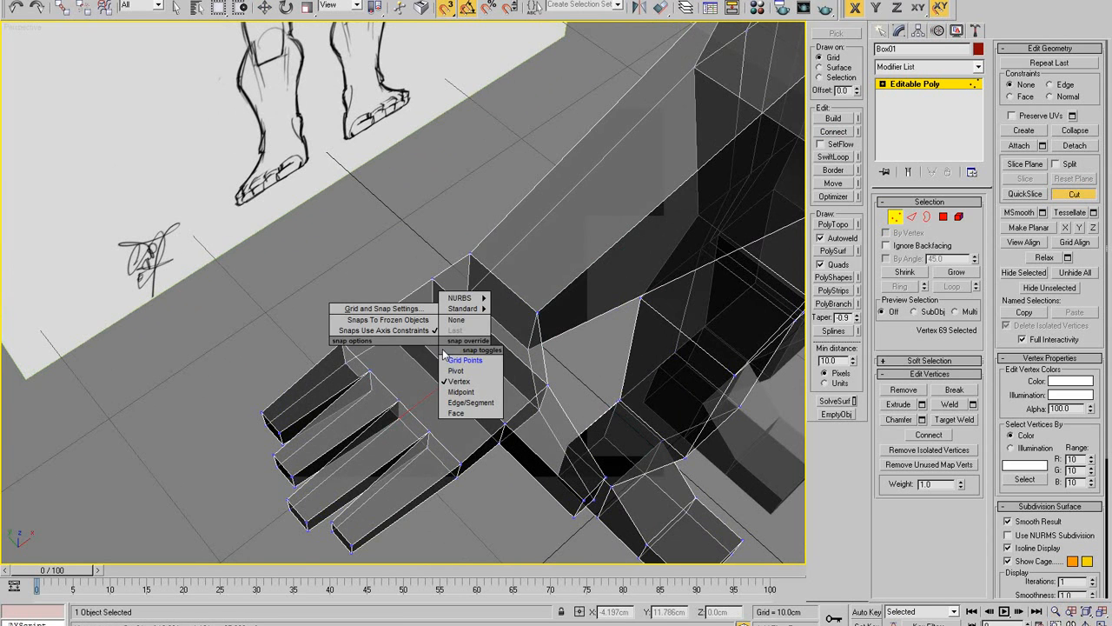
{"action": "left_click", "coordinate": [485, 377]}
{"action": "middle_click_drag", "start_coordinate": [344, 346], "coordinate": [363, 387], "text": "alt"}
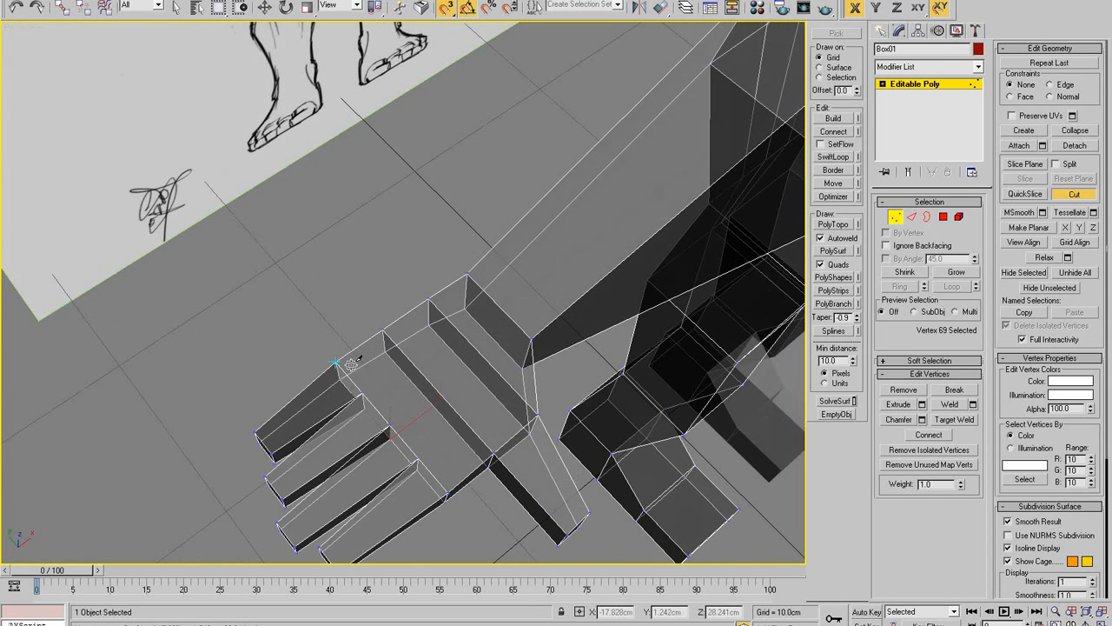
{"action": "left_click", "coordinate": [361, 392]}
{"action": "left_click", "coordinate": [407, 357]}
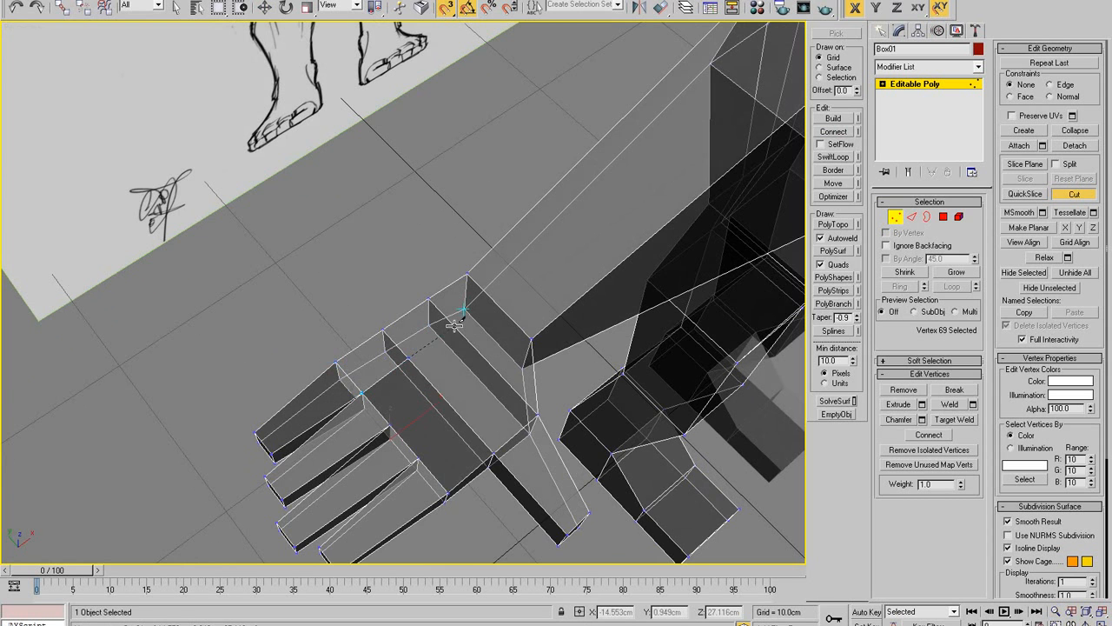
{"action": "left_click", "coordinate": [454, 323]}
{"action": "middle_click_drag", "start_coordinate": [476, 356], "coordinate": [426, 423]}
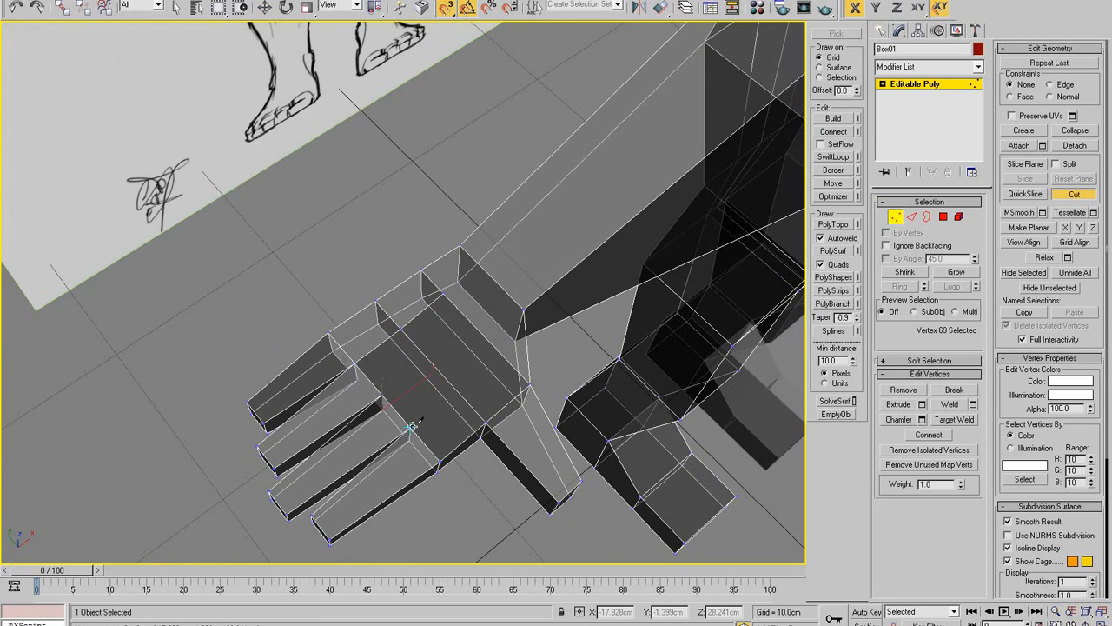
- Cut a second line along the palm from the gap between the index and middle fingers to the wrist-side loop
{"action": "left_click", "coordinate": [410, 427]}
{"action": "left_click", "coordinate": [457, 392]}
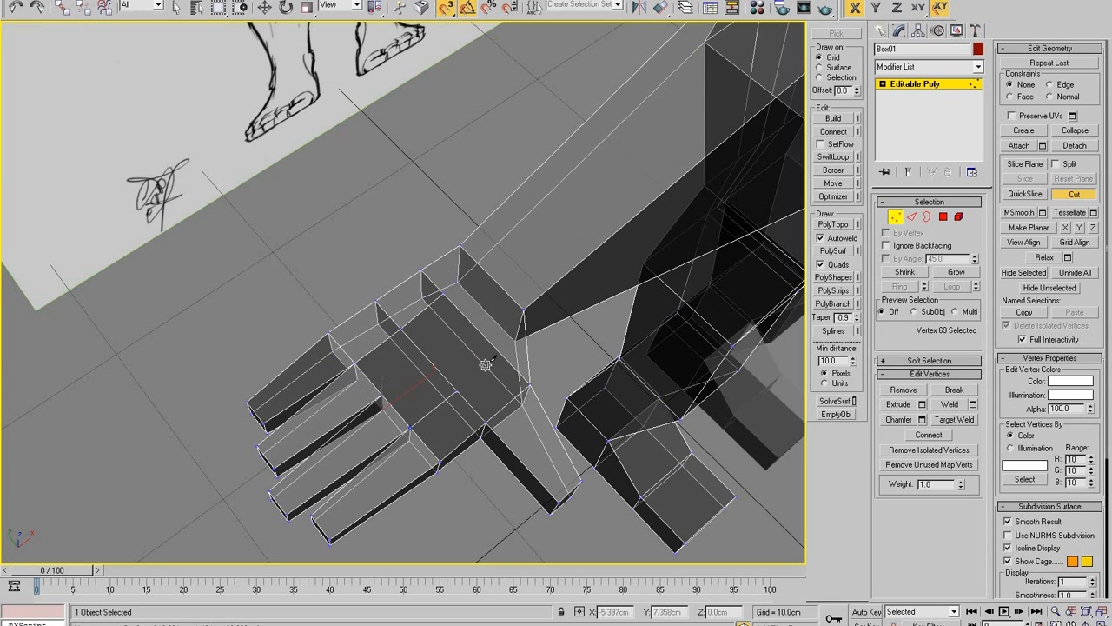
{"action": "left_click", "coordinate": [502, 353]}
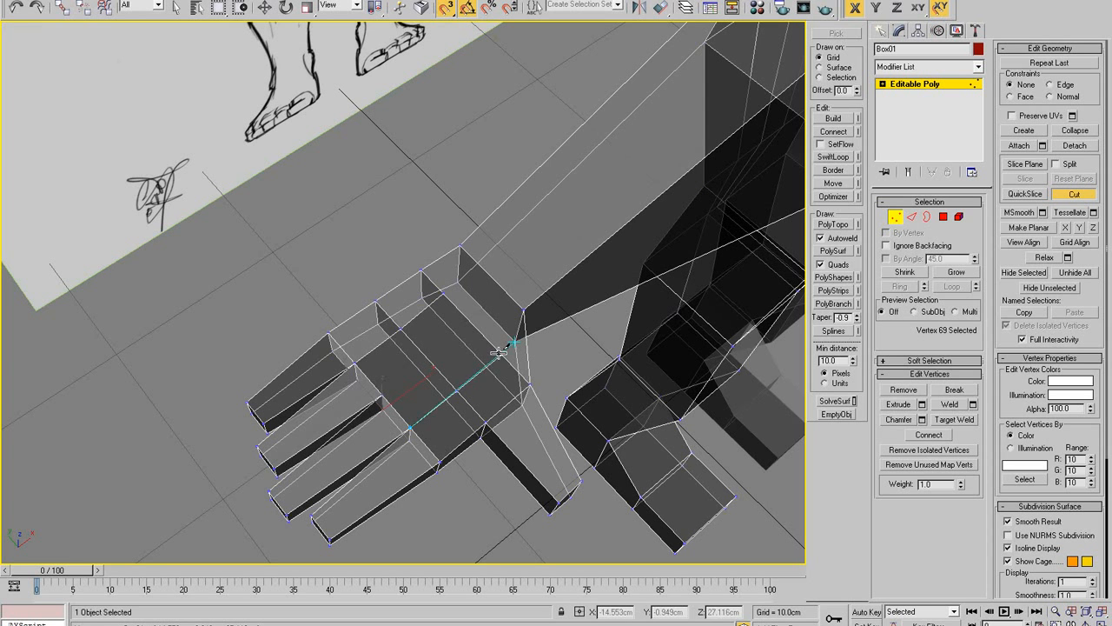
- Cut edges from both wrist corners to the wrist-side ends of the two lines on the upper side of the hand
{"action": "left_click", "coordinate": [457, 392]}
{"action": "middle_click_drag", "start_coordinate": [540, 365], "coordinate": [387, 398], "text": "alt"}
{"action": "left_click", "coordinate": [391, 389]}
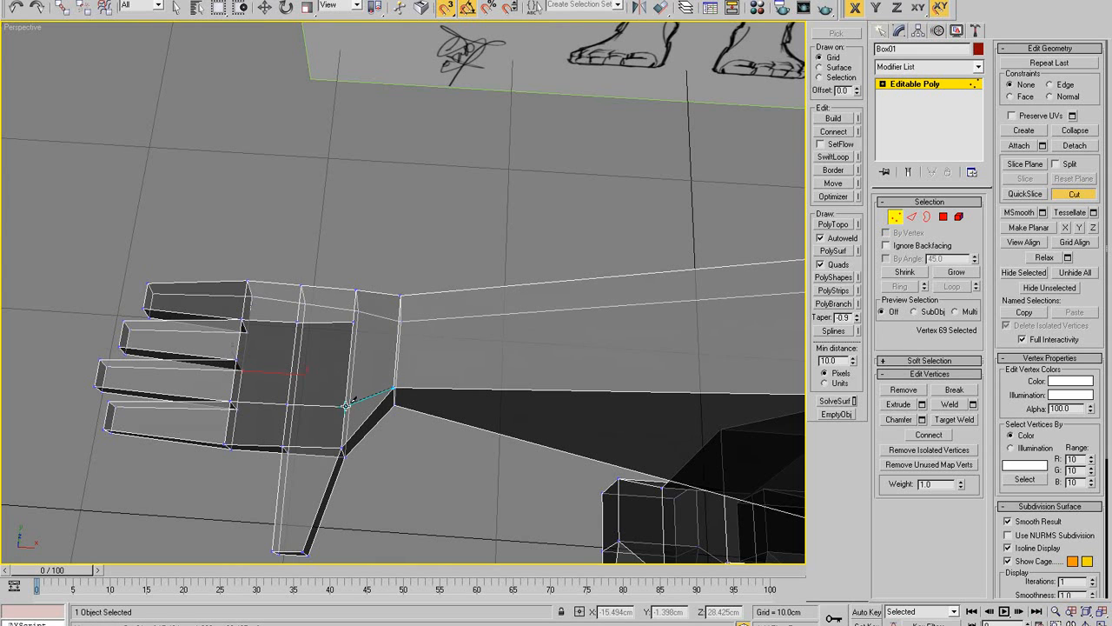
{"action": "left_click", "coordinate": [348, 404]}
{"action": "left_click", "coordinate": [400, 296]}
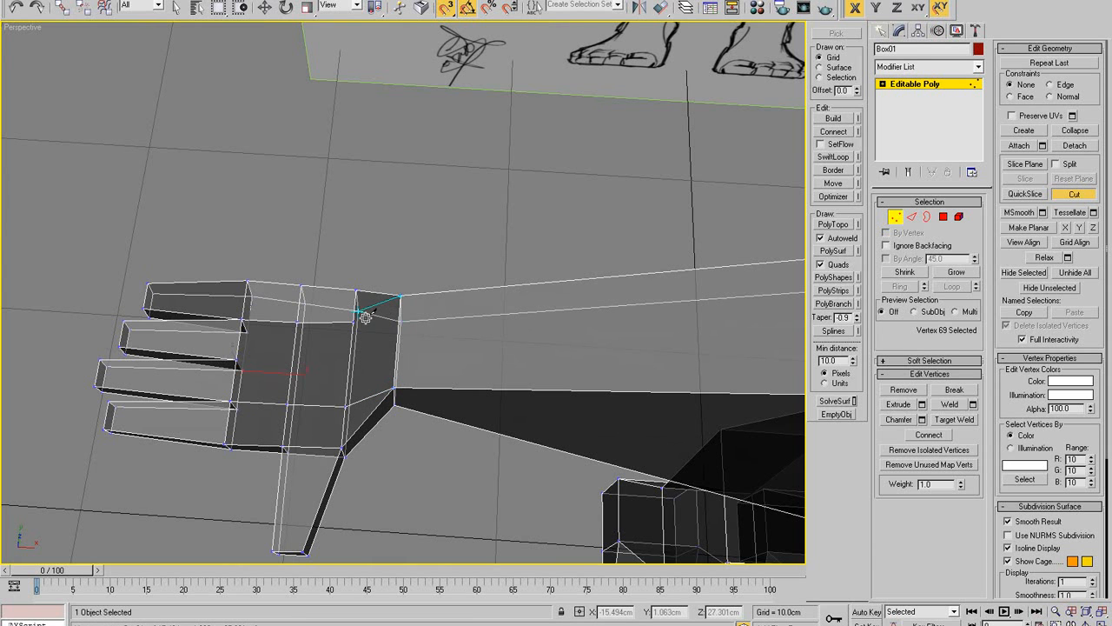
{"action": "left_click", "coordinate": [355, 321]}
{"action": "middle_click_drag", "start_coordinate": [353, 352], "coordinate": [426, 239], "text": "alt"}
{"action": "key", "text": "w"}
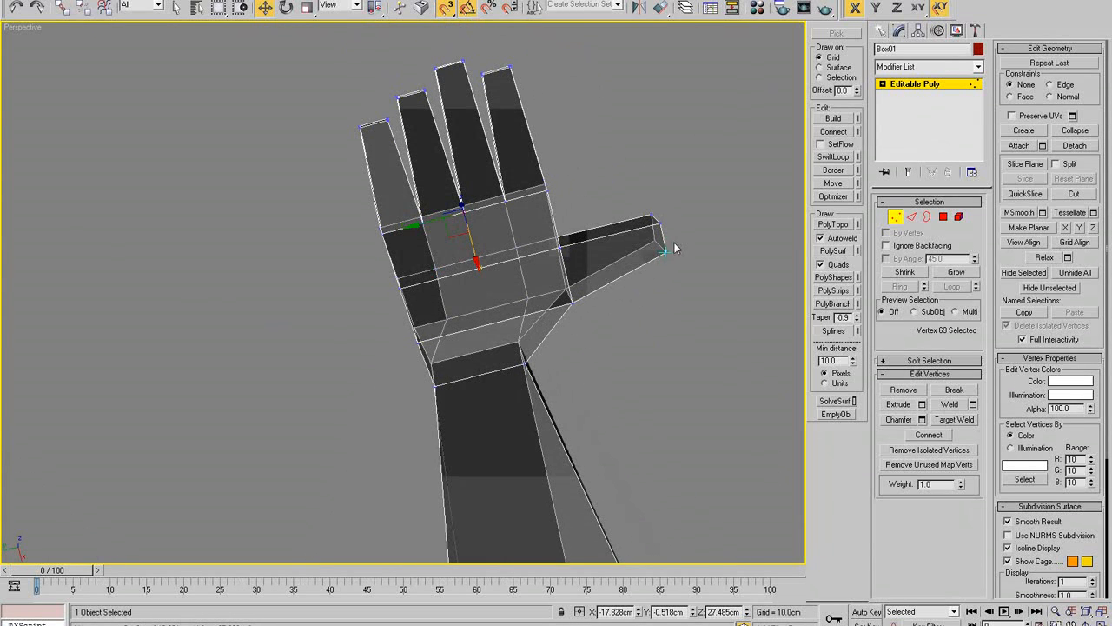
- On the underside of the hand, cut a line from the little-ring finger gap through the wrist-side loop to the wrist corner
{"action": "middle_click_drag", "start_coordinate": [744, 211], "coordinate": [784, 223], "text": "alt"}
{"action": "key", "text": "alt+c"}
{"action": "middle_click_drag", "start_coordinate": [521, 249], "coordinate": [426, 196], "text": "alt"}
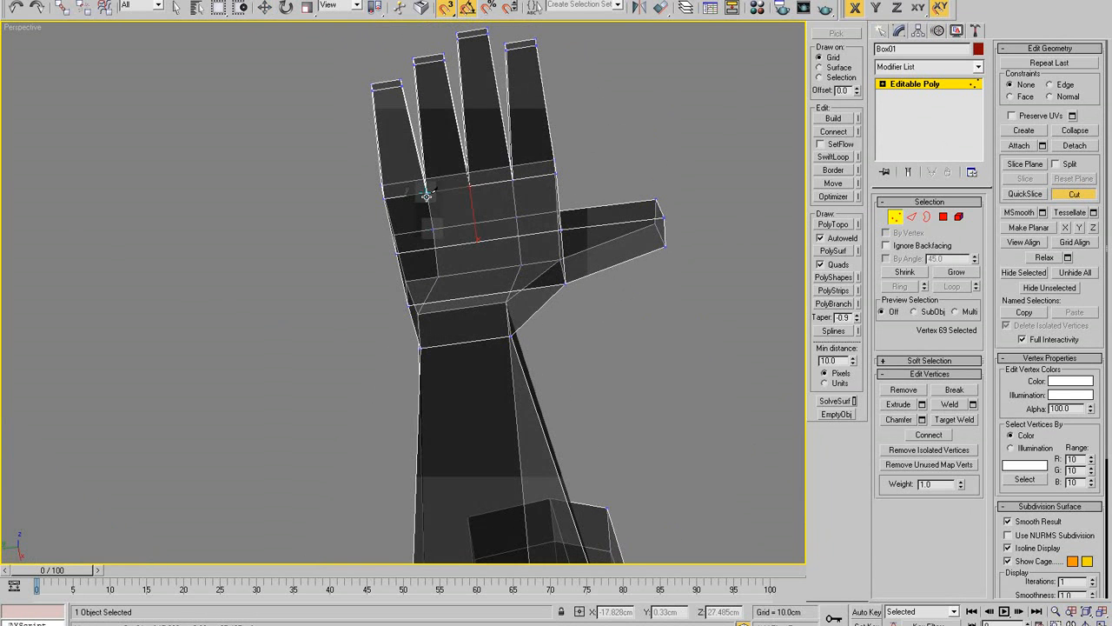
{"action": "left_click", "coordinate": [426, 192]}
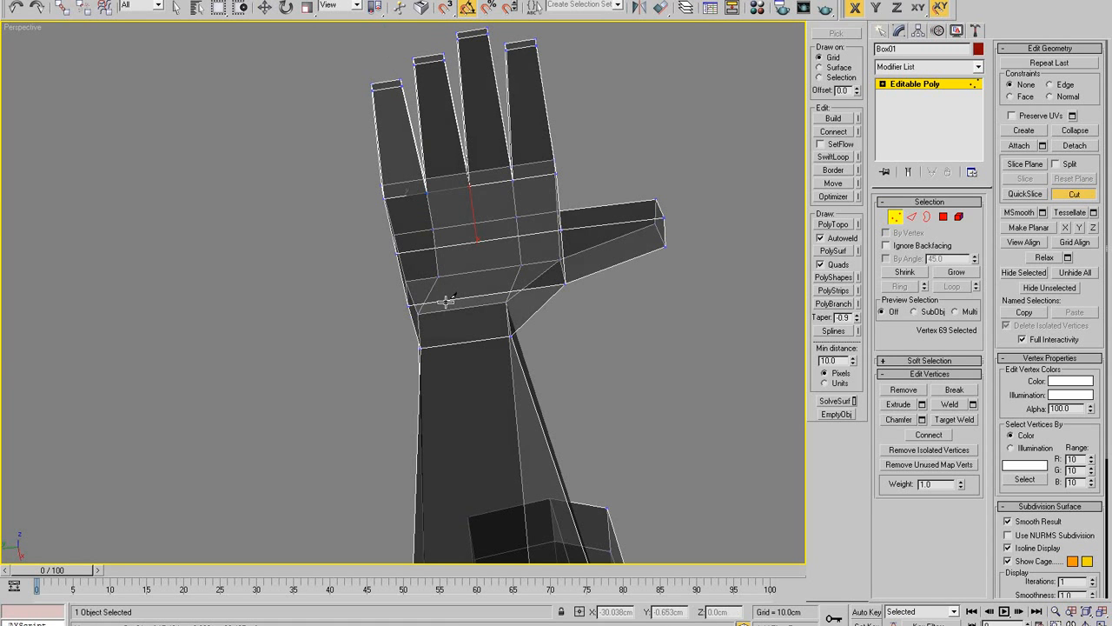
{"action": "left_click", "coordinate": [423, 343]}
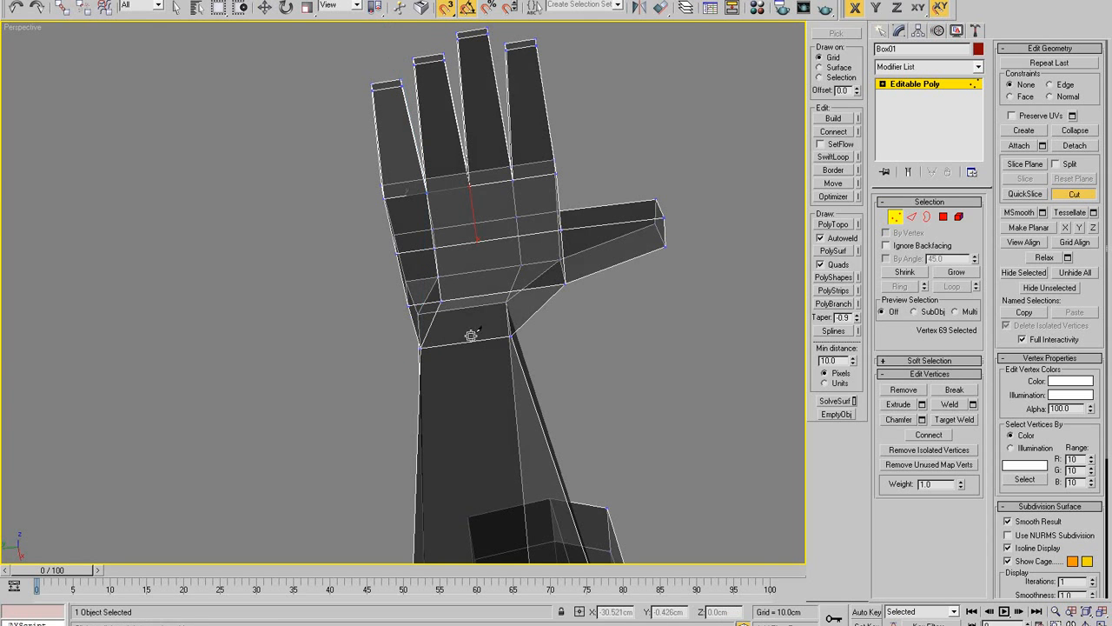
- Cut a second underside line between the thumb-side wrist corner and the gap between the index and middle fingers
{"action": "left_click", "coordinate": [504, 293]}
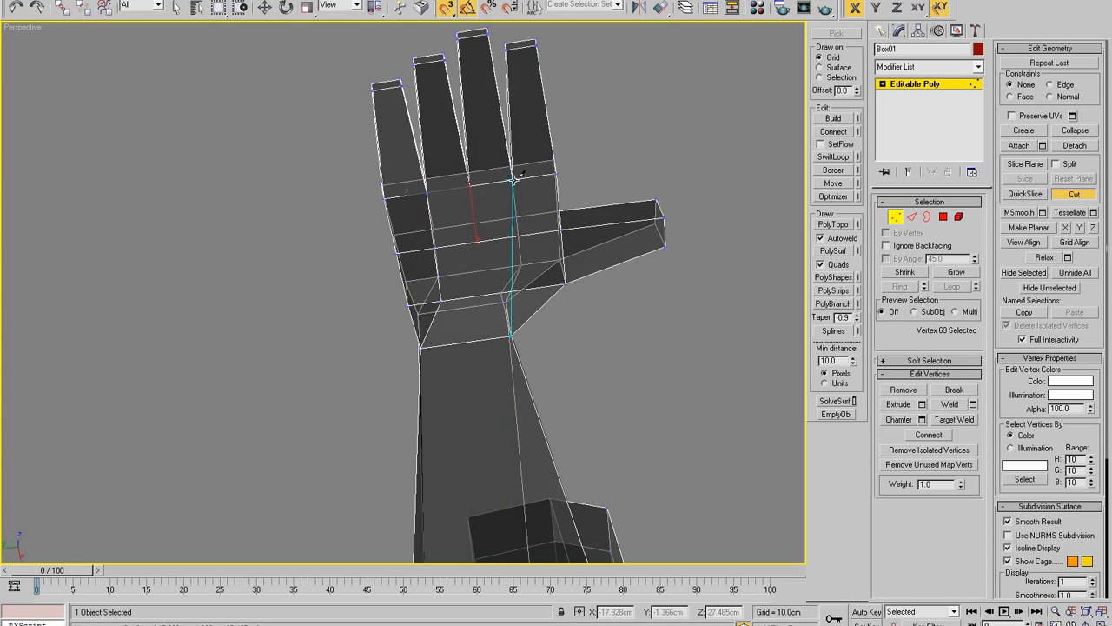
{"action": "right_click", "coordinate": [528, 225]}
{"action": "middle_click_drag", "start_coordinate": [534, 240], "coordinate": [491, 289], "text": "alt"}
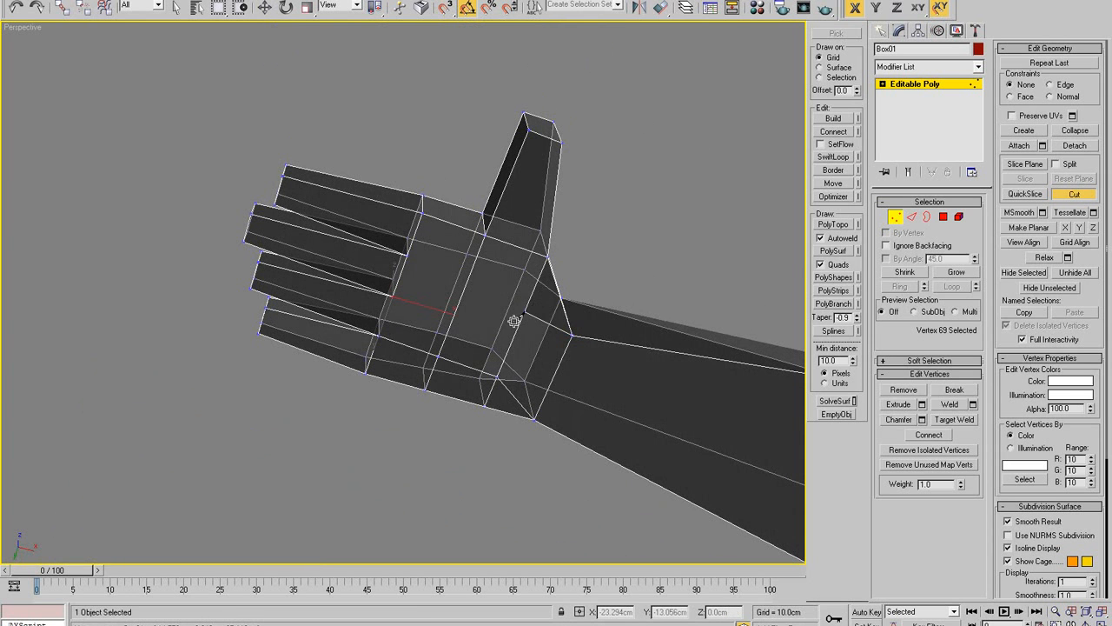
{"action": "left_click", "coordinate": [408, 255]}
{"action": "right_click", "coordinate": [411, 257]}
{"action": "right_click", "coordinate": [410, 258]}
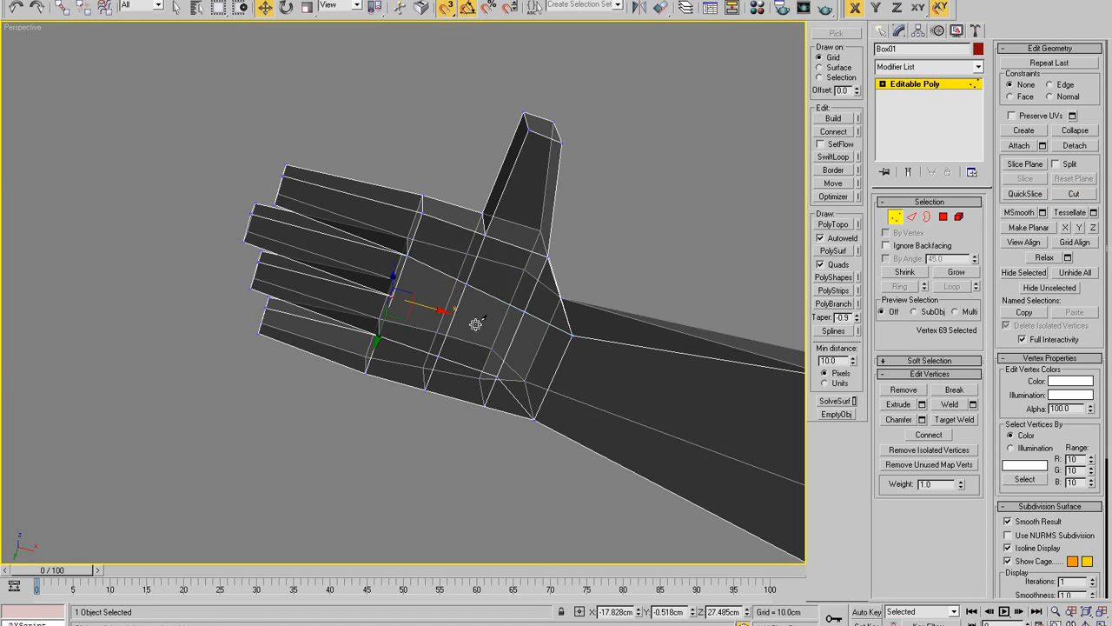
- Cut a centre line on the underside of the hand from the wrist-side loop to the gap between the middle and ring fingers
{"action": "middle_click_drag", "start_coordinate": [477, 323], "coordinate": [581, 308], "text": "alt"}
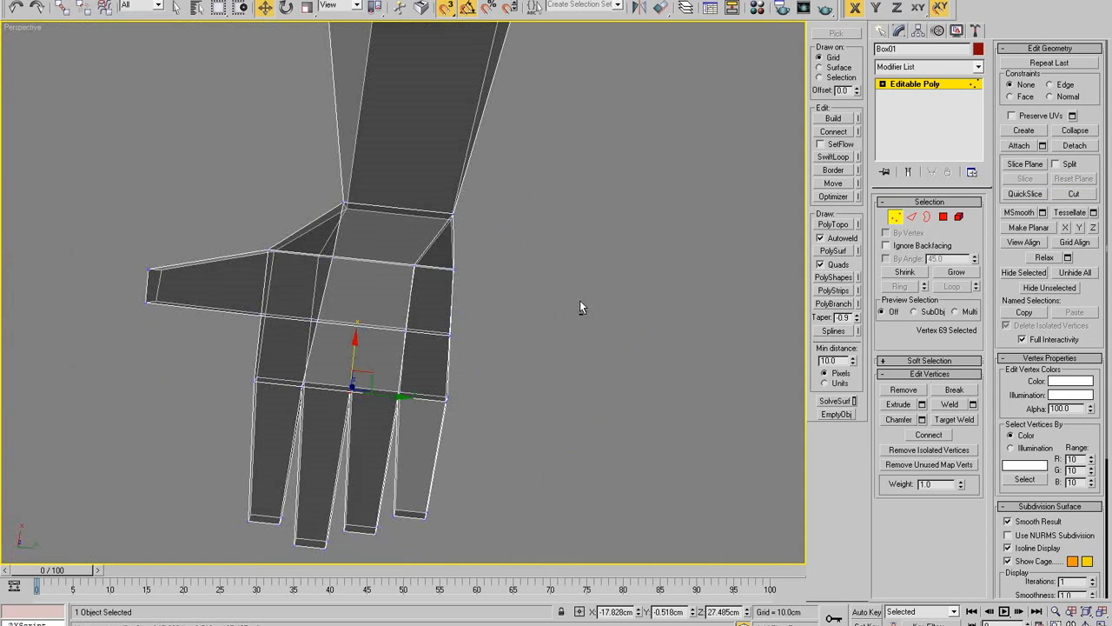
{"action": "middle_click_drag", "start_coordinate": [699, 246], "coordinate": [681, 269], "text": "alt"}
{"action": "middle_click_drag", "start_coordinate": [502, 225], "coordinate": [550, 223], "text": "alt"}
{"action": "key", "text": "alt+c"}
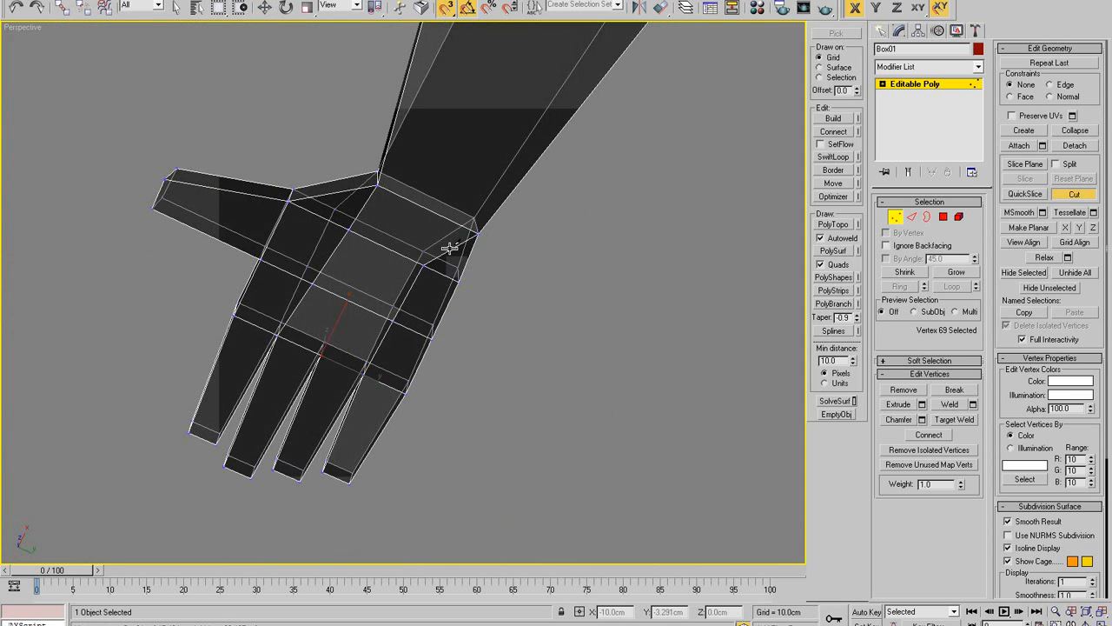
{"action": "key", "text": "s"}
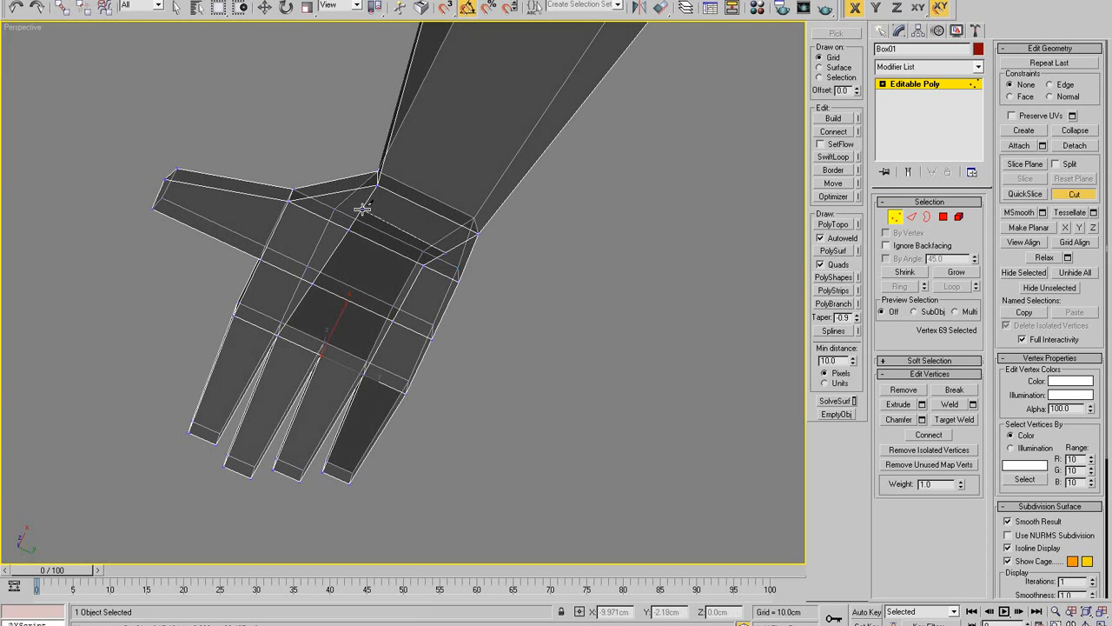
{"action": "middle_click_drag", "start_coordinate": [392, 186], "coordinate": [457, 278], "text": "alt"}
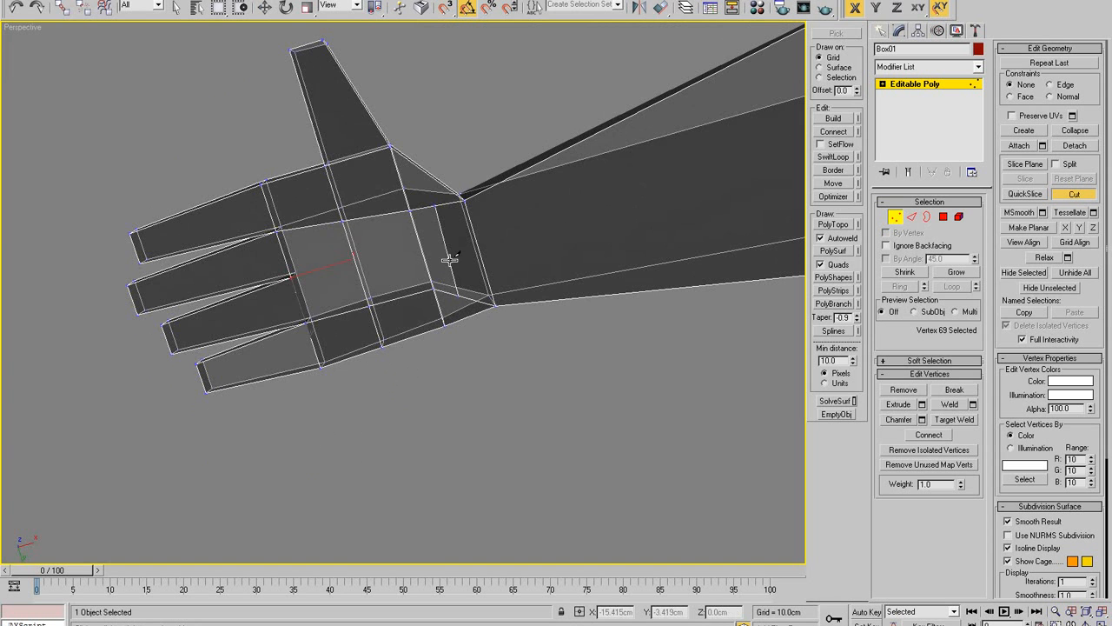
{"action": "left_click", "coordinate": [354, 255]}
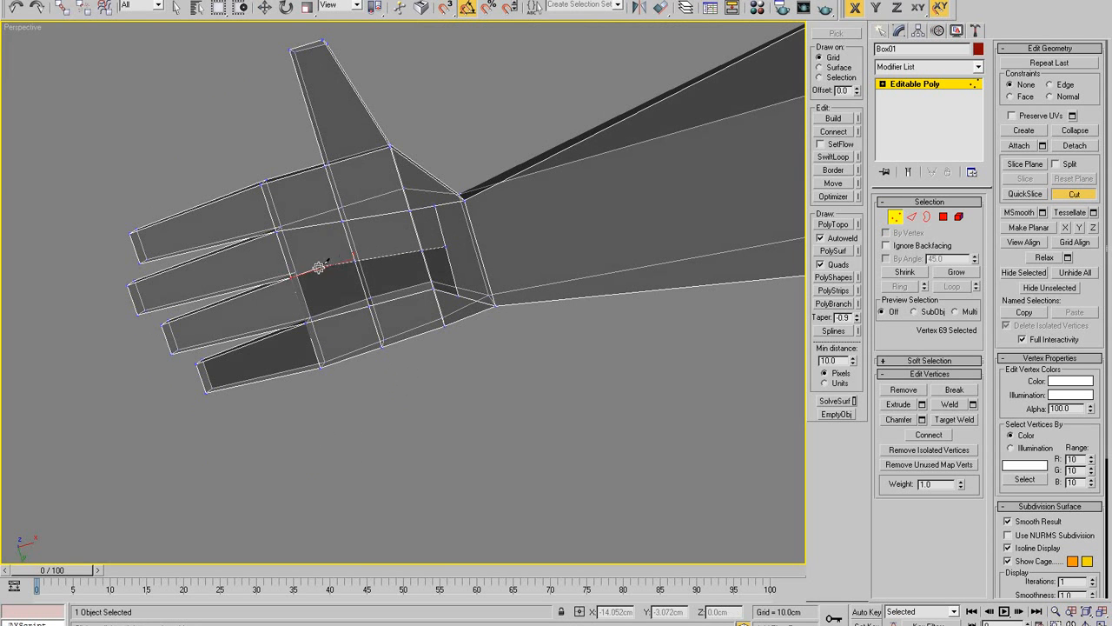
{"action": "left_click", "coordinate": [292, 277]}
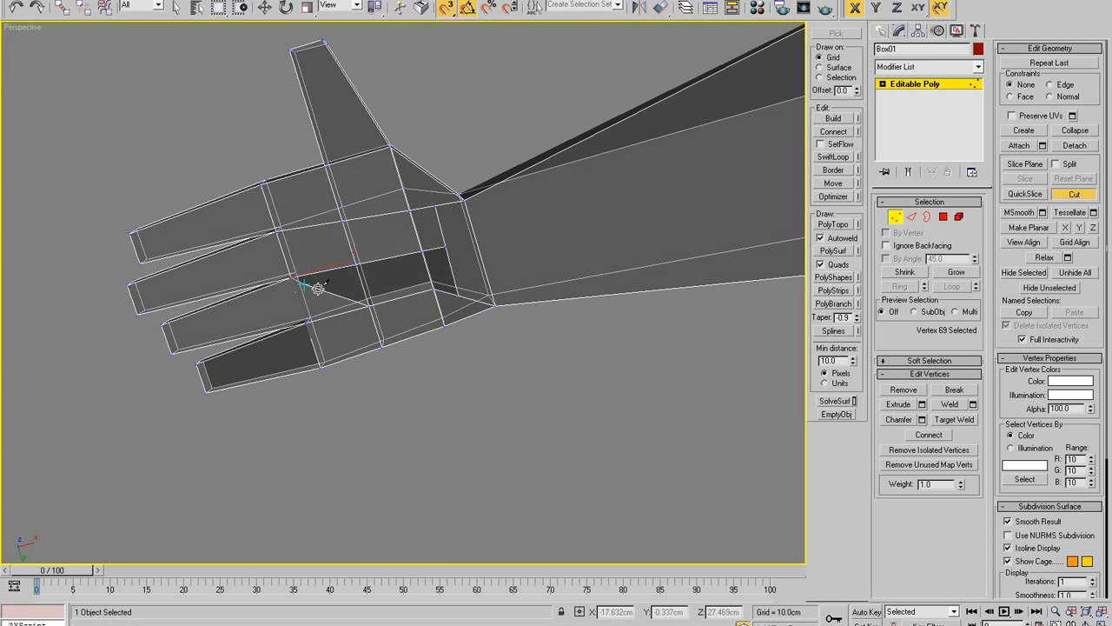
{"action": "right_click", "coordinate": [317, 290]}
- Cut a matching centre line on the upper side of the hand, from the wrist-side loop to the middle-ring finger gap
{"action": "mouse_move", "coordinate": [433, 262]}
{"action": "middle_mouse_down", "text": "alt"}
{"action": "mouse_move", "coordinate": [440, 255]}
{"action": "mouse_move", "coordinate": [440, 288]}
{"action": "mouse_move", "coordinate": [457, 241]}
{"action": "mouse_move", "coordinate": [460, 323]}
{"action": "mouse_move", "coordinate": [432, 424]}
{"action": "middle_mouse_up", "text": "alt"}
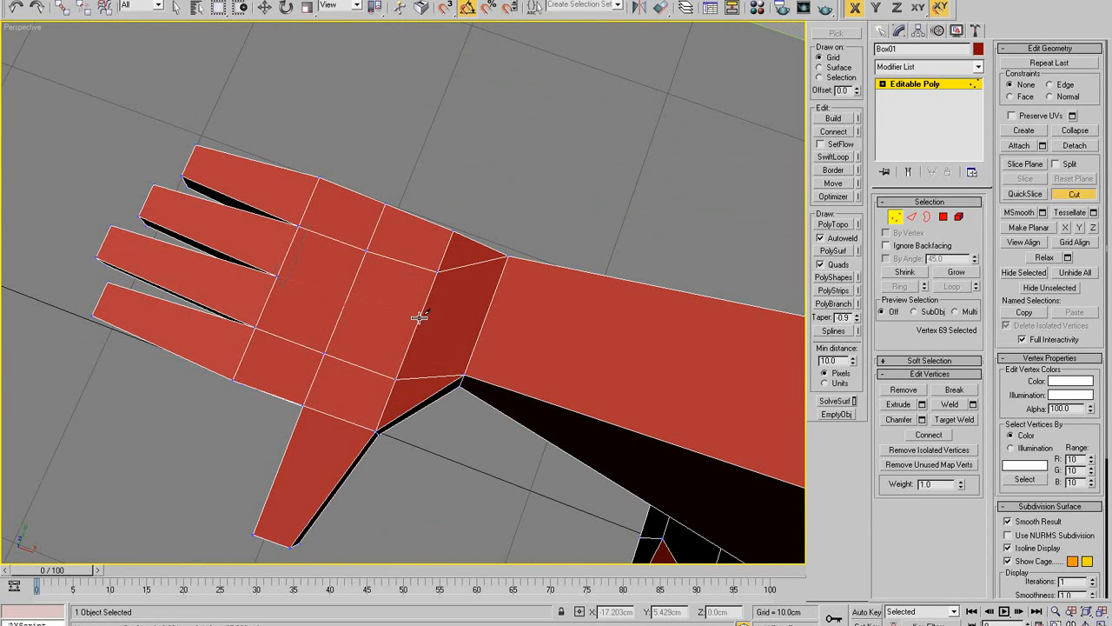
{"action": "right_click", "coordinate": [457, 331]}
{"action": "middle_click_drag", "start_coordinate": [457, 331], "coordinate": [491, 323], "text": "alt"}
{"action": "scroll", "coordinate": [514, 326], "scroll_direction": "down", "scroll_amount": 3}
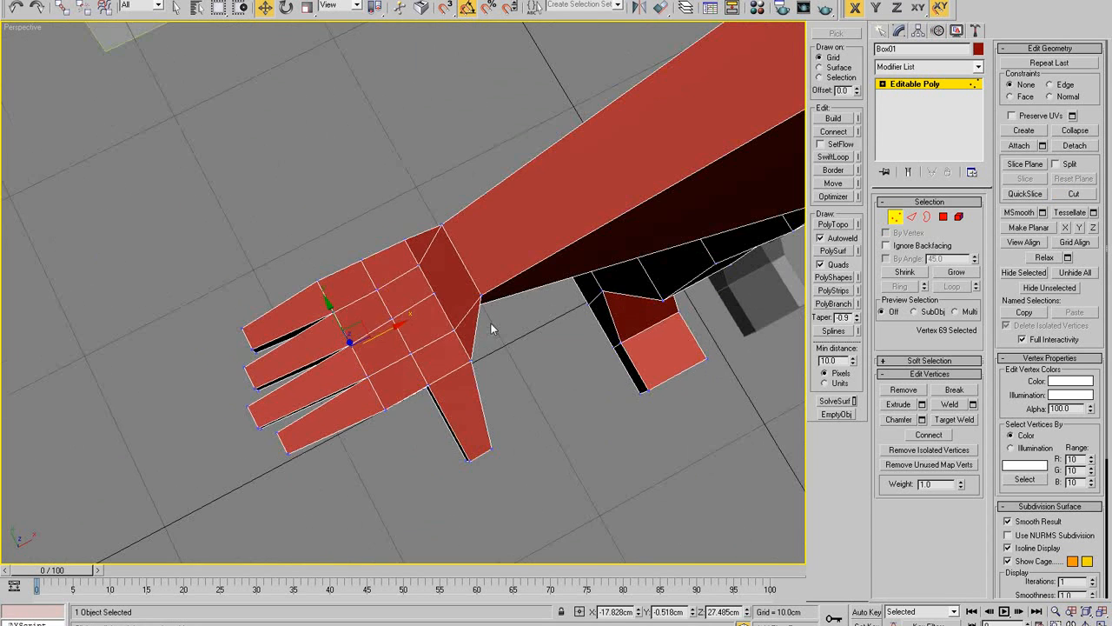
- Move the outer line vertices on the wrist-side loop inward along Y on both sides of the hand
{"action": "left_click", "coordinate": [411, 272]}
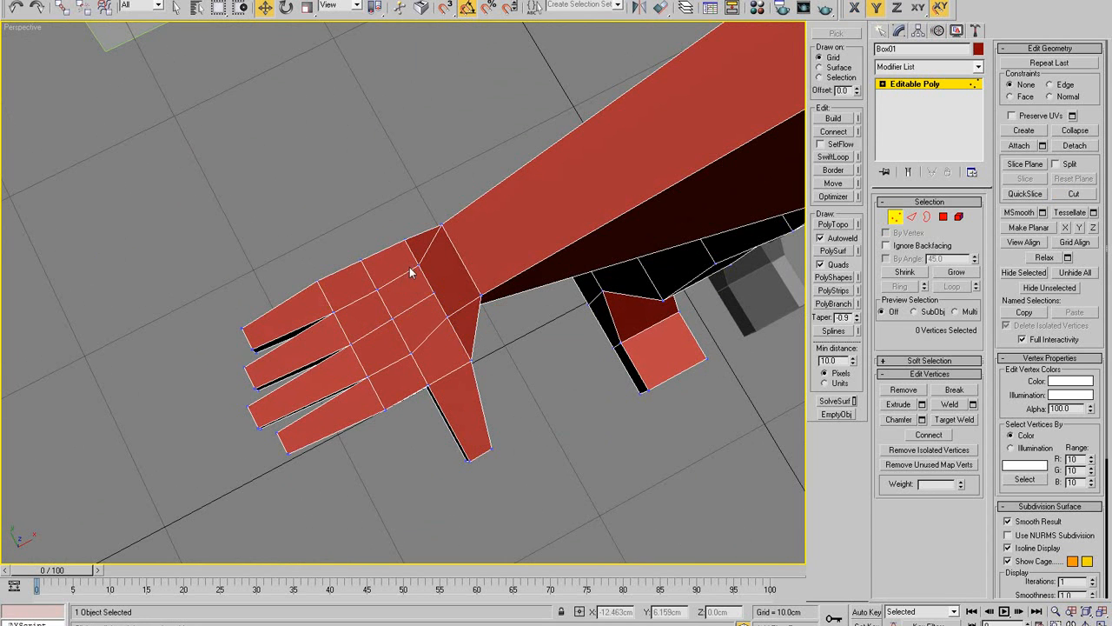
{"action": "left_click", "coordinate": [415, 265]}
{"action": "middle_click_drag", "start_coordinate": [415, 264], "coordinate": [529, 97], "text": "alt"}
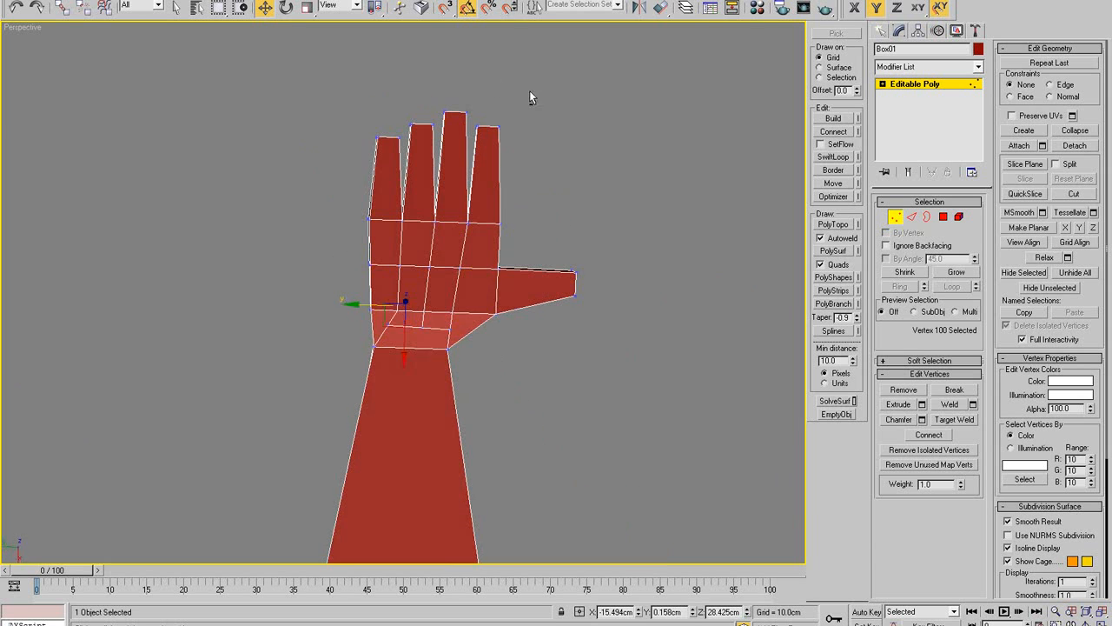
{"action": "left_click", "coordinate": [393, 325]}
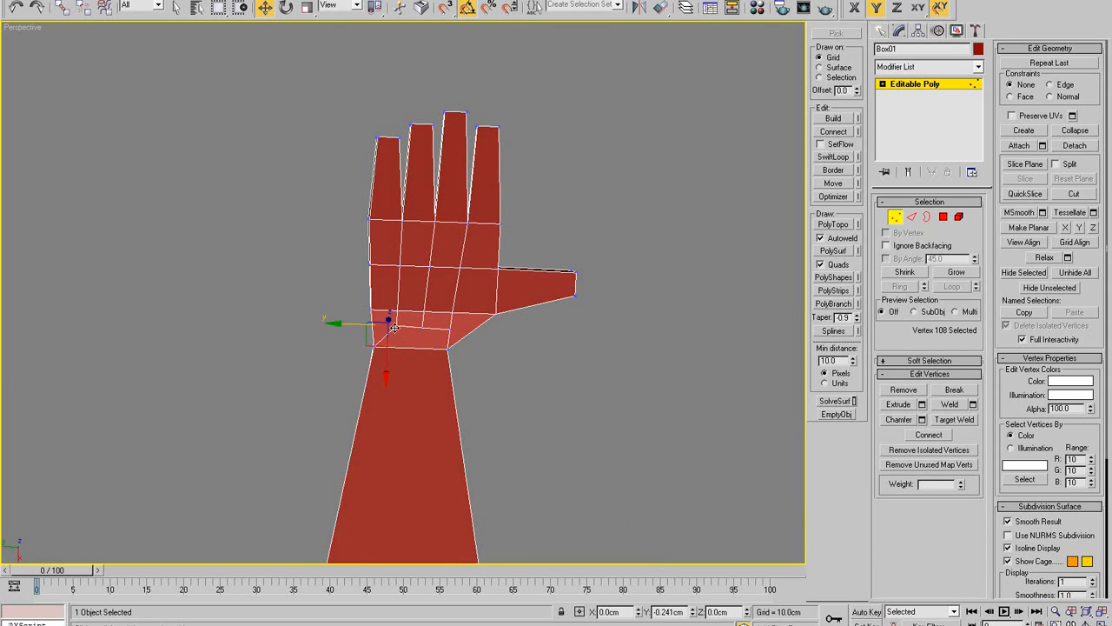
{"action": "left_click", "coordinate": [444, 326]}
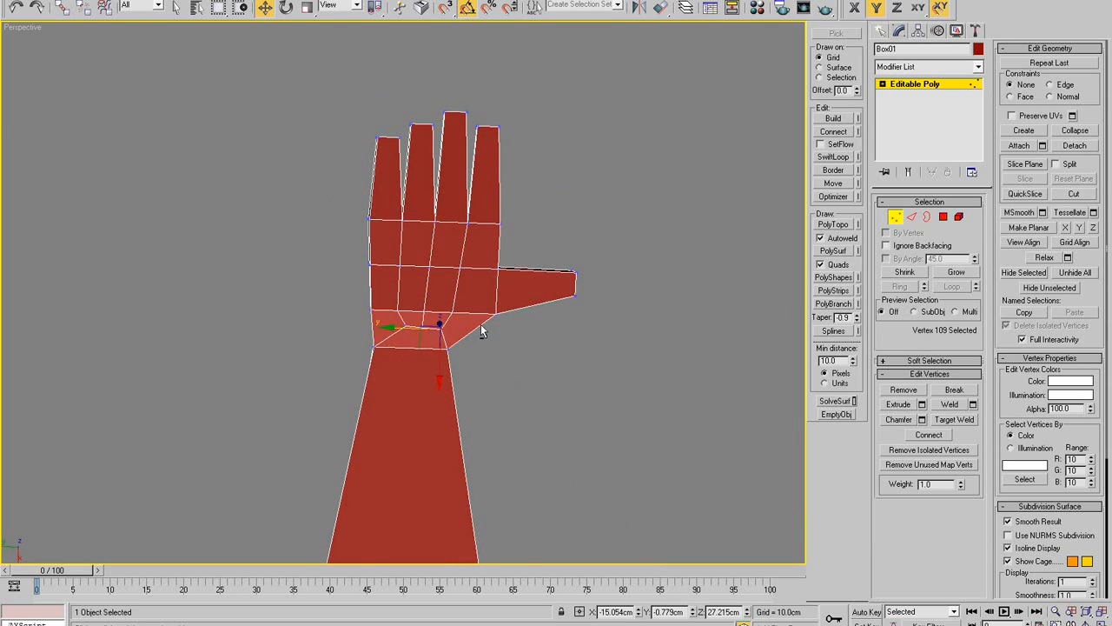
- Move the three line-end vertices on the upper side of the hand along X, away from the wrist toward the fingers
{"action": "middle_click_drag", "start_coordinate": [482, 331], "coordinate": [640, 253], "text": "alt"}
{"action": "left_click", "coordinate": [461, 301]}
{"action": "scroll", "coordinate": [466, 297], "scroll_direction": "up", "scroll_amount": 5}
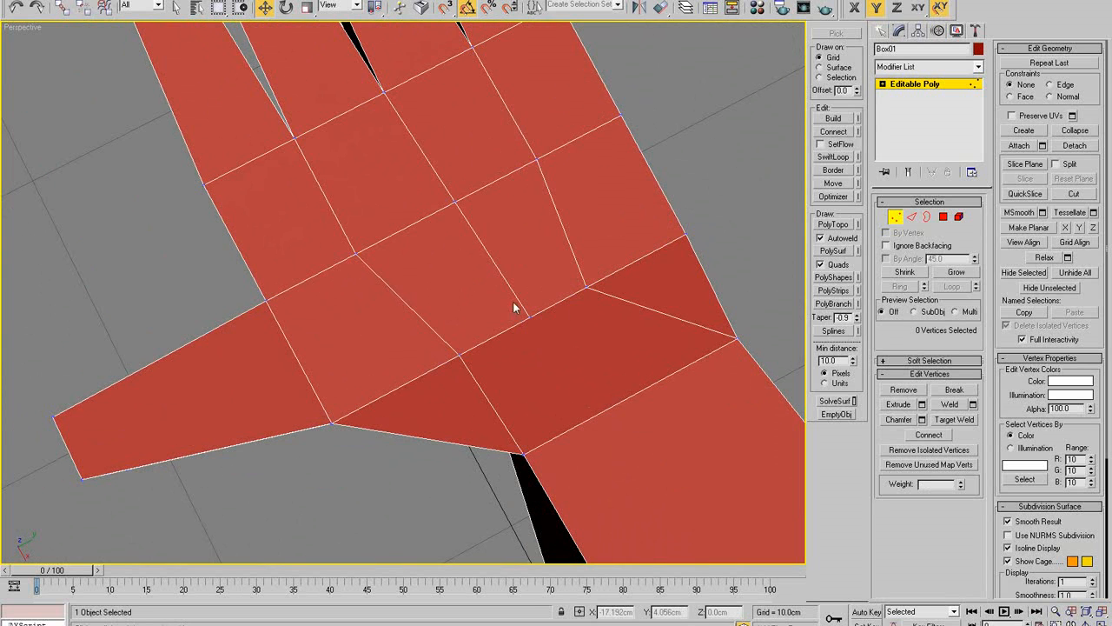
{"action": "left_click", "coordinate": [459, 354]}
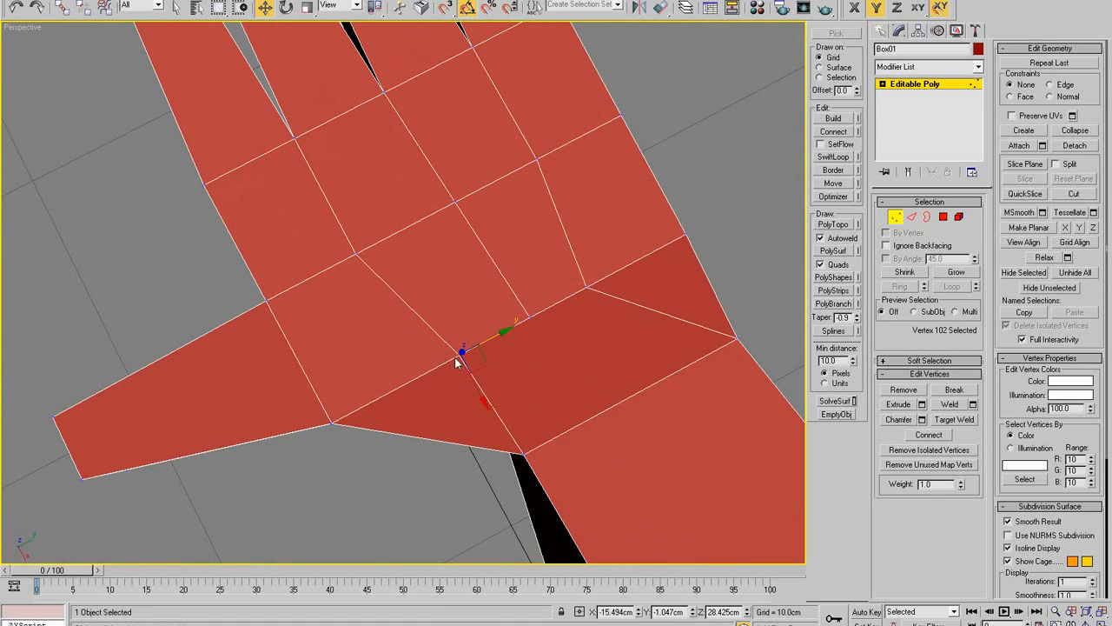
{"action": "left_click_drag", "start_coordinate": [459, 354], "coordinate": [442, 321]}
{"action": "left_click", "coordinate": [588, 283]}
{"action": "left_click_drag", "start_coordinate": [588, 282], "coordinate": [569, 250]}
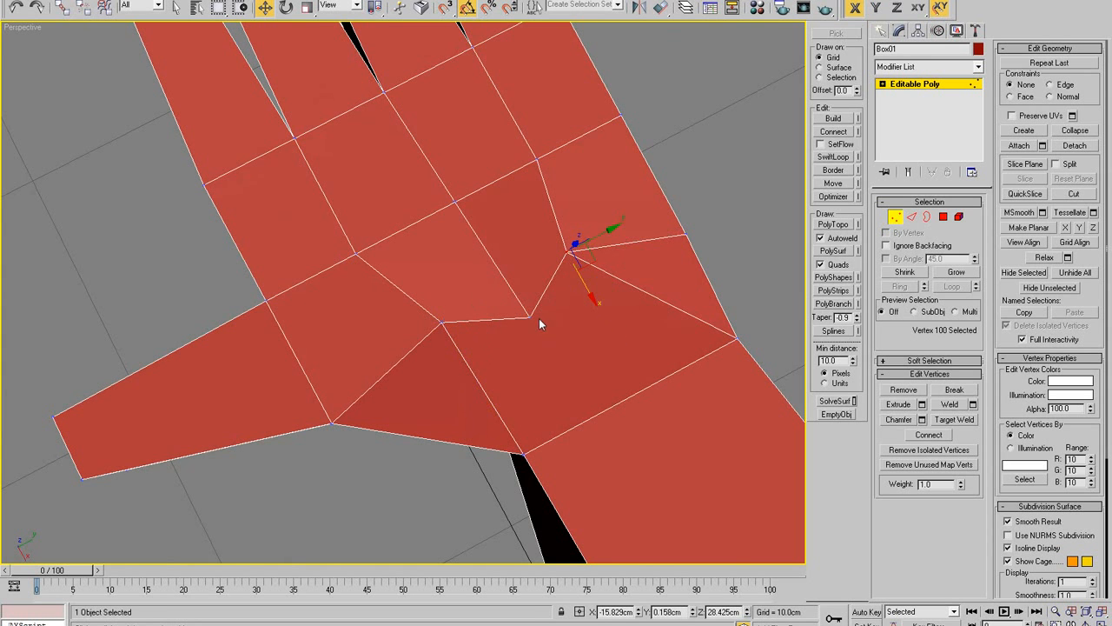
{"action": "left_click", "coordinate": [531, 317]}
{"action": "left_click_drag", "start_coordinate": [551, 350], "coordinate": [533, 317]}
{"action": "scroll", "coordinate": [532, 316], "scroll_direction": "down", "scroll_amount": 2}
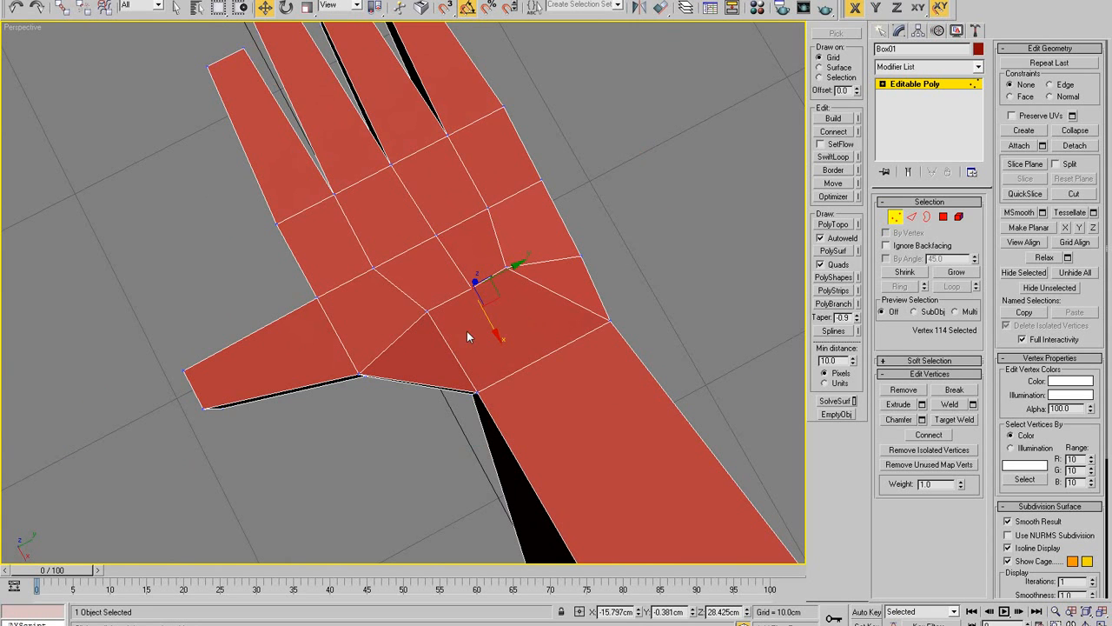
- Cut a cross edge between the two diagonal wrist edges and move its end vertices inward along Y
{"action": "key", "text": "alt+c"}
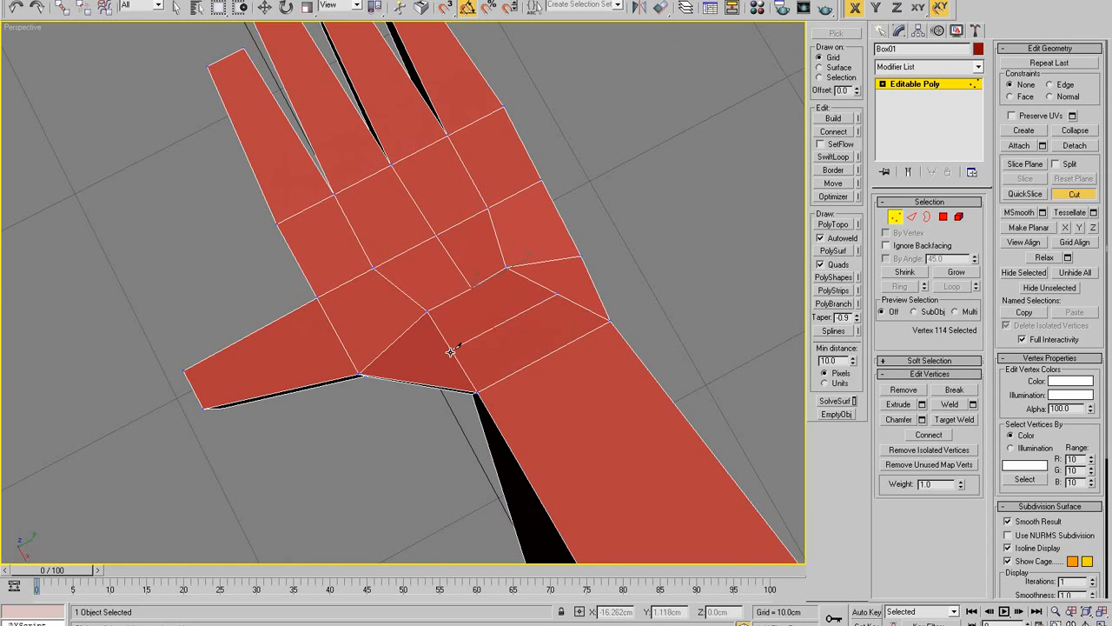
{"action": "right_click", "coordinate": [451, 351]}
{"action": "left_click_drag", "start_coordinate": [476, 334], "coordinate": [509, 317]}
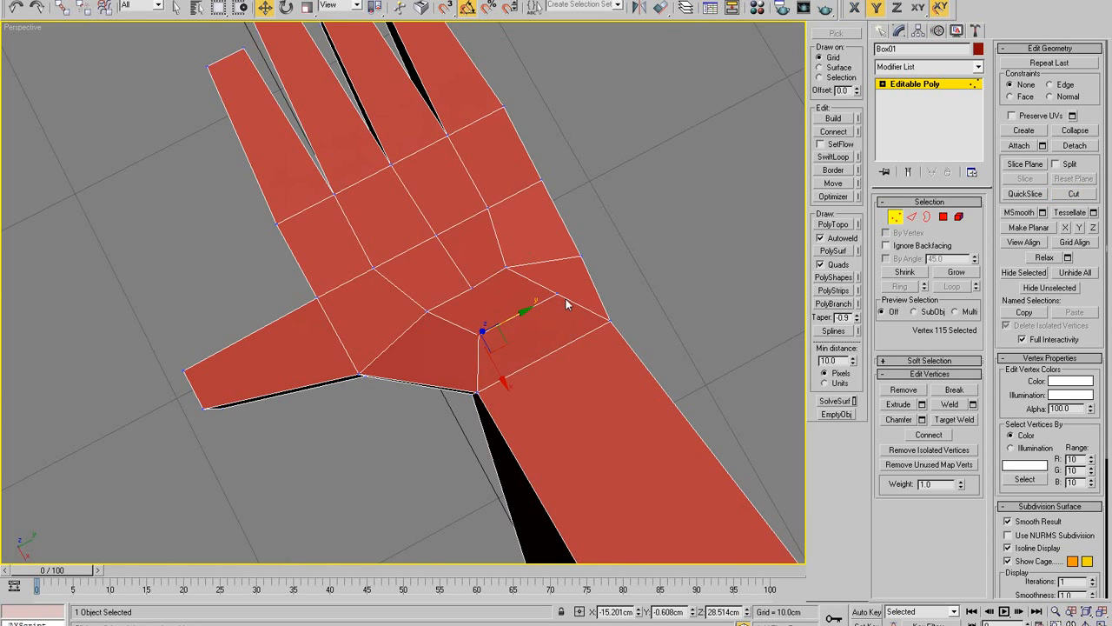
- Cut from the wrist-side end of the centre line toward the new cross edge, and review the hand and arm
{"action": "key", "text": "alt+c"}
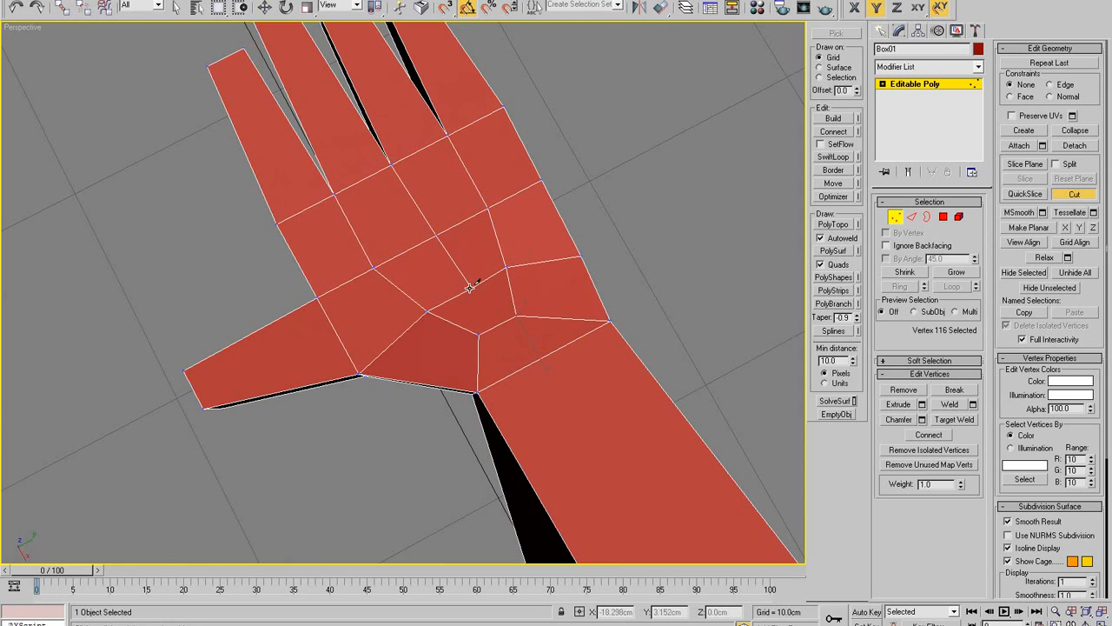
{"action": "left_click", "coordinate": [472, 288]}
{"action": "right_click", "coordinate": [507, 358]}
{"action": "middle_click_drag", "start_coordinate": [508, 358], "coordinate": [621, 301], "text": "alt"}
{"action": "scroll", "coordinate": [620, 300], "scroll_direction": "down", "scroll_amount": 5}
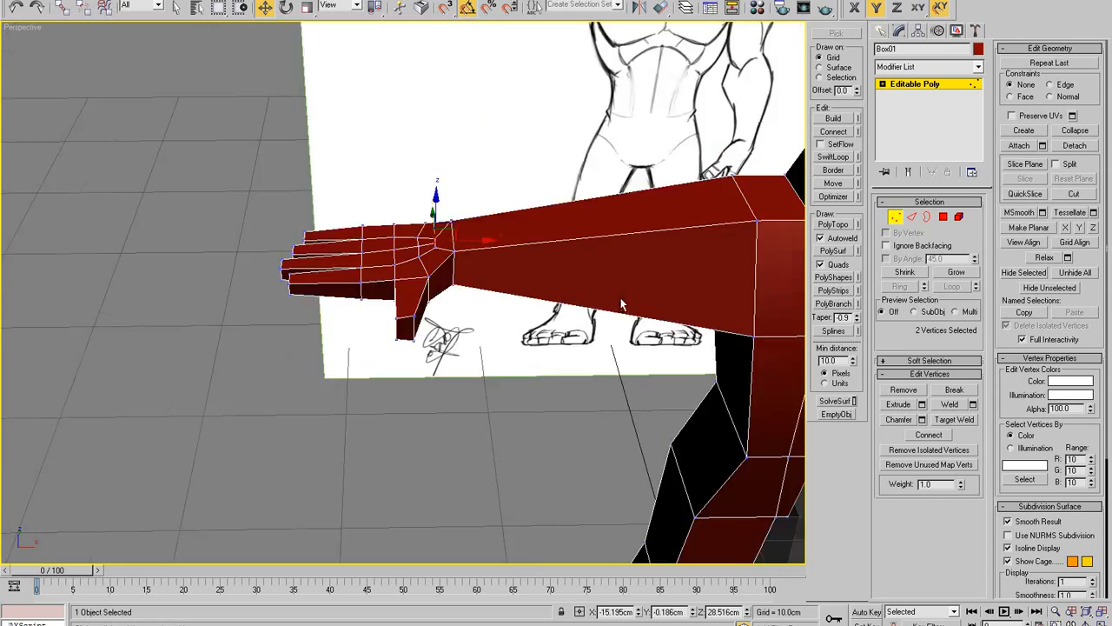
{"action": "mouse_move", "coordinate": [522, 298]}
{"action": "middle_mouse_down", "text": "alt"}
{"action": "mouse_move", "coordinate": [531, 342]}
{"action": "mouse_move", "coordinate": [573, 312]}
{"action": "mouse_move", "coordinate": [566, 303]}
{"action": "mouse_move", "coordinate": [496, 353]}
{"action": "mouse_move", "coordinate": [565, 242]}
{"action": "mouse_move", "coordinate": [667, 206]}
{"action": "middle_mouse_up", "text": "alt"}
{"action": "scroll", "coordinate": [565, 242], "scroll_direction": "up", "scroll_amount": 2}
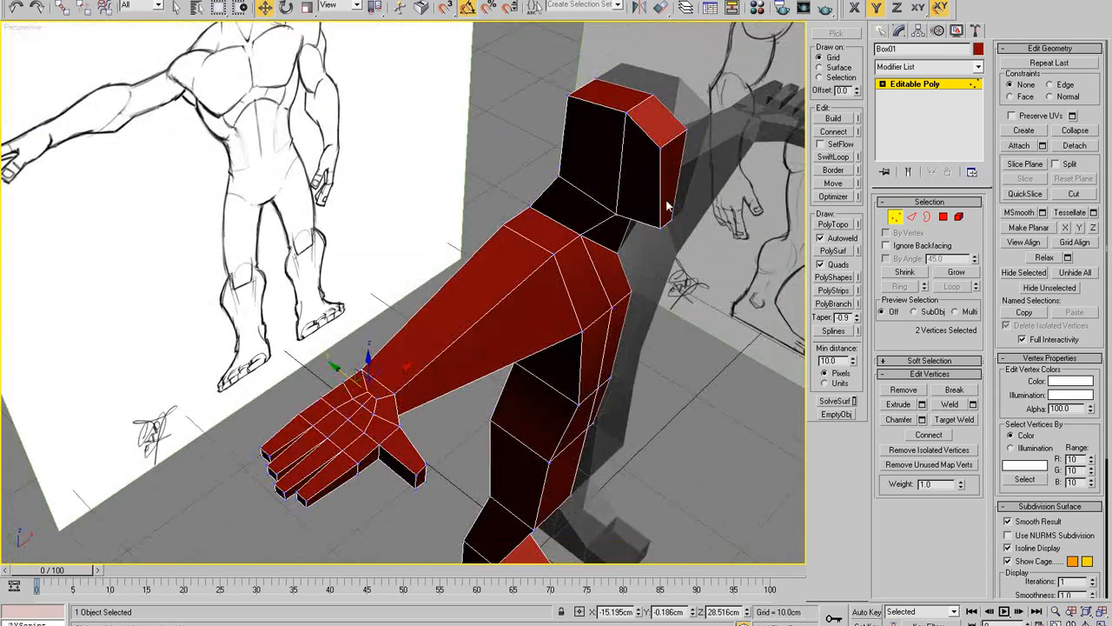
- Try to insert an edge loop across the top of the shoulder with SwiftLoop, and undo it
{"action": "left_click", "coordinate": [835, 157]}
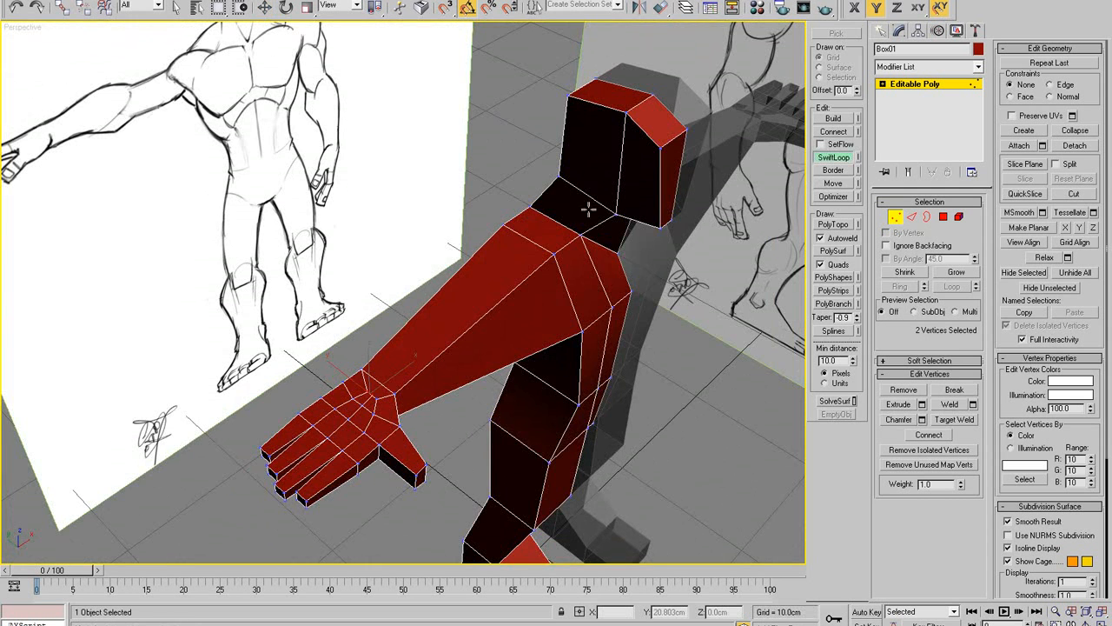
{"action": "left_click", "coordinate": [528, 237]}
{"action": "middle_click_drag", "start_coordinate": [531, 240], "coordinate": [556, 245], "text": "alt"}
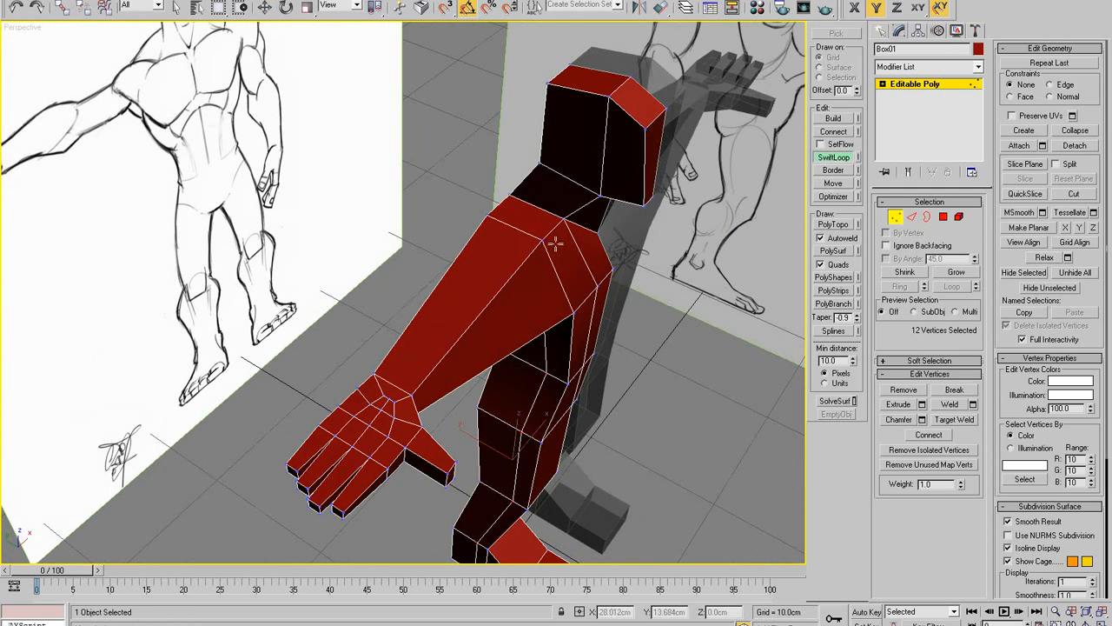
{"action": "right_click", "coordinate": [556, 244]}
{"action": "key", "text": "ctrl+z"}
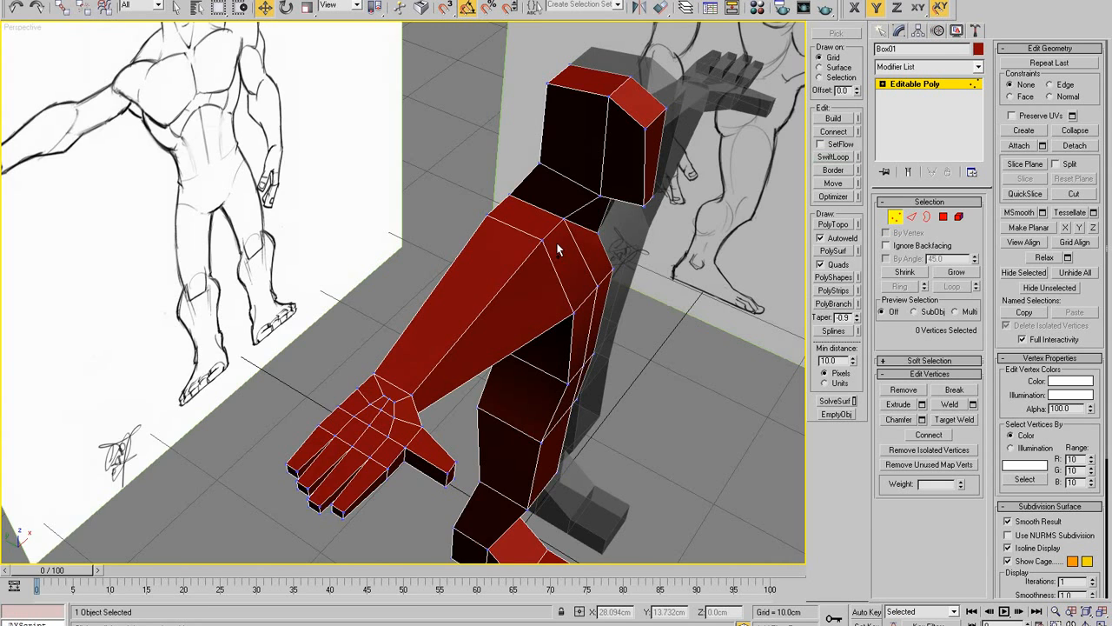
{"action": "key", "text": "2"}
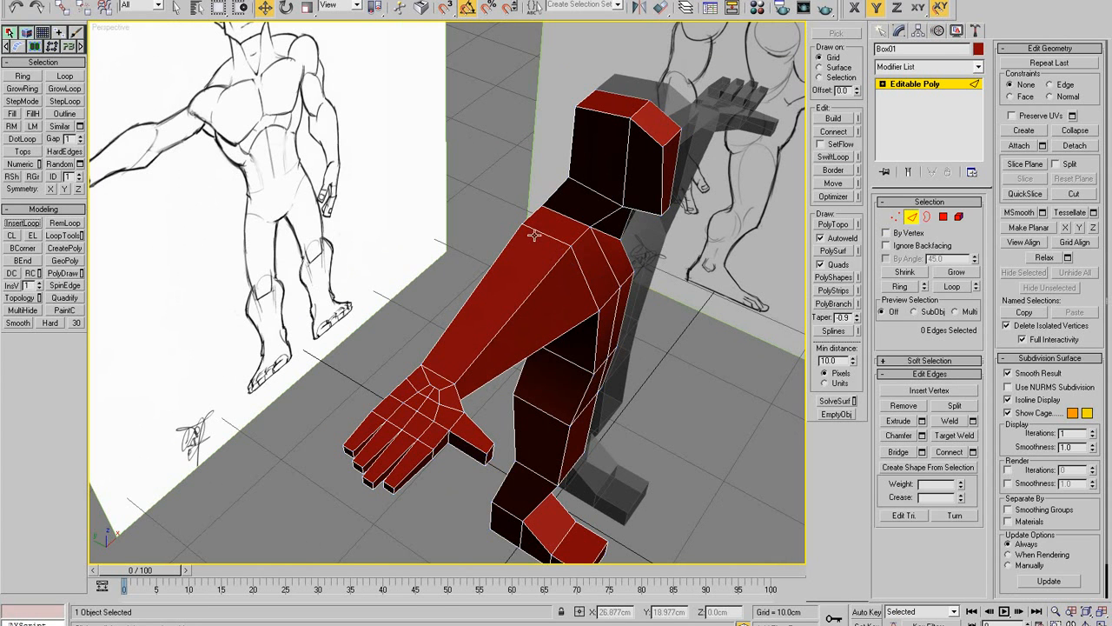
{"action": "left_click", "coordinate": [535, 228]}
{"action": "middle_click_drag", "start_coordinate": [668, 259], "coordinate": [640, 247], "text": "alt"}
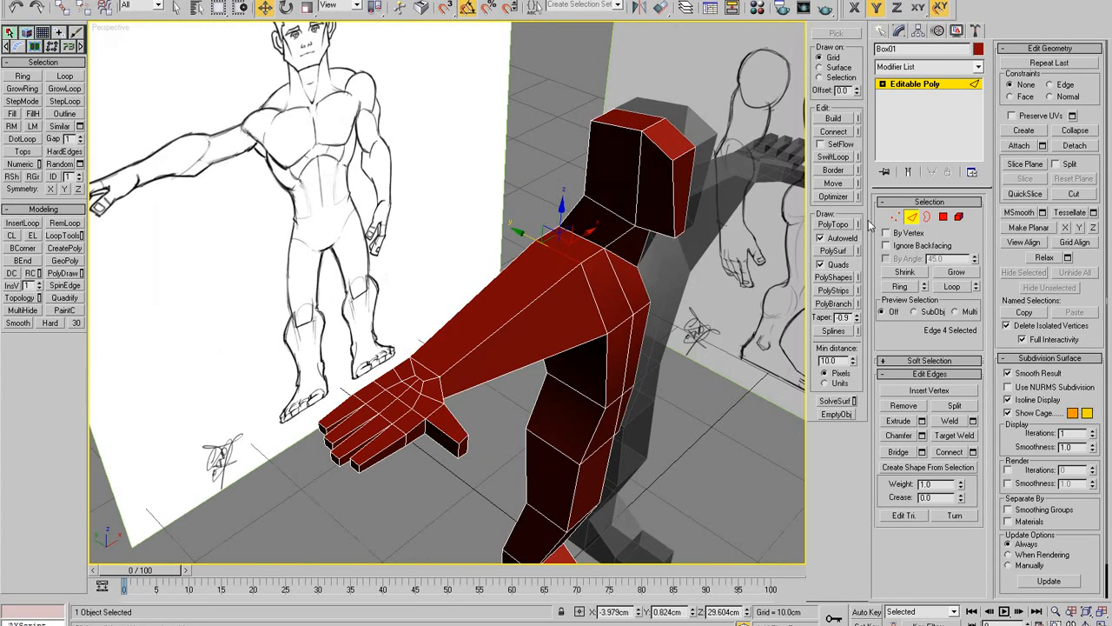
{"action": "key", "text": "2"}
- Set the object color of both body halves to blue, and reselect only the editable half
{"action": "left_click", "coordinate": [634, 434], "text": "ctrl"}
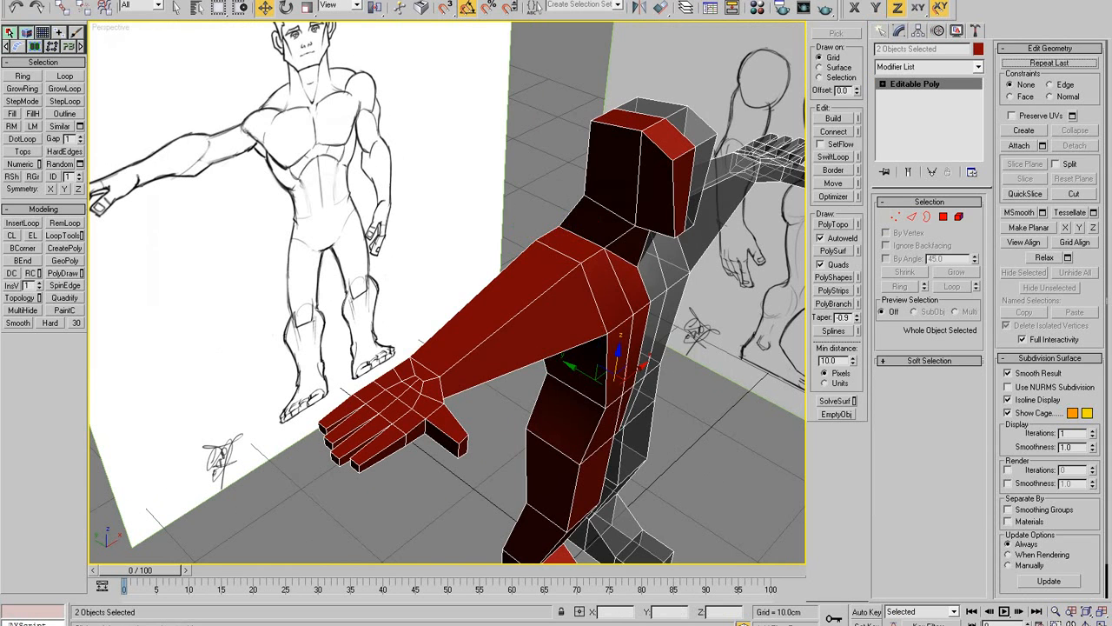
{"action": "left_click", "coordinate": [979, 50]}
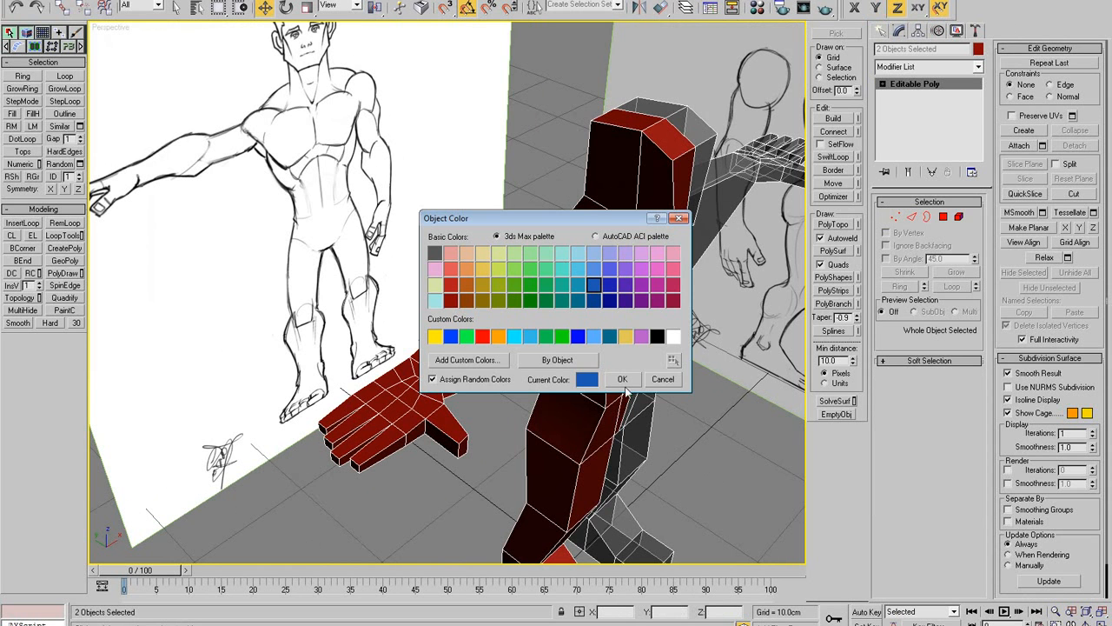
{"action": "left_click", "coordinate": [624, 383]}
{"action": "left_click", "coordinate": [698, 434]}
{"action": "middle_click_drag", "start_coordinate": [699, 434], "coordinate": [716, 450], "text": "alt"}
{"action": "left_click", "coordinate": [534, 321]}
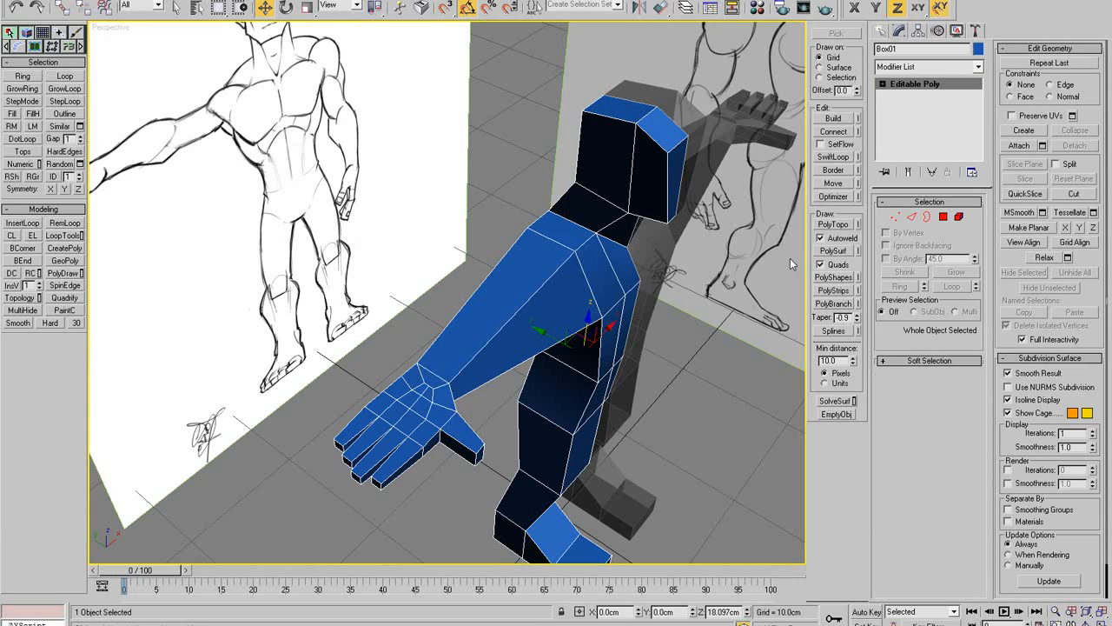
- Insert lengthwise edge loops along the upper and lower sides of the arm, ending at the wrist
{"action": "key", "text": "2"}
{"action": "left_click", "coordinate": [37, 230]}
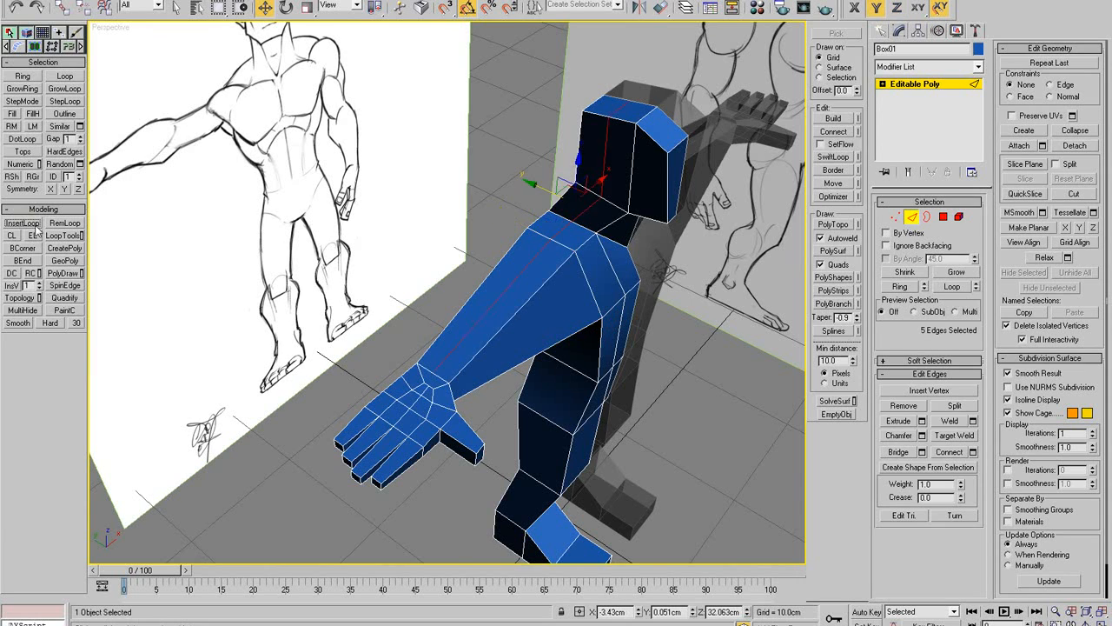
{"action": "middle_click_drag", "start_coordinate": [556, 286], "coordinate": [520, 109], "text": "alt"}
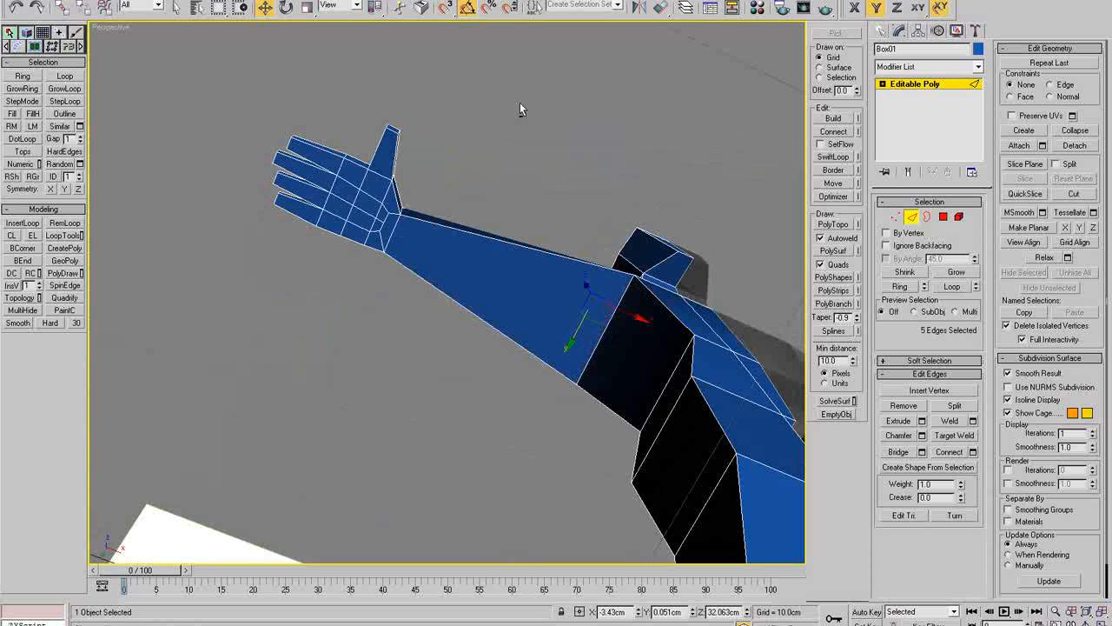
{"action": "left_click", "coordinate": [590, 356]}
{"action": "left_click", "coordinate": [33, 229]}
{"action": "middle_click_drag", "start_coordinate": [408, 228], "coordinate": [650, 290], "text": "alt"}
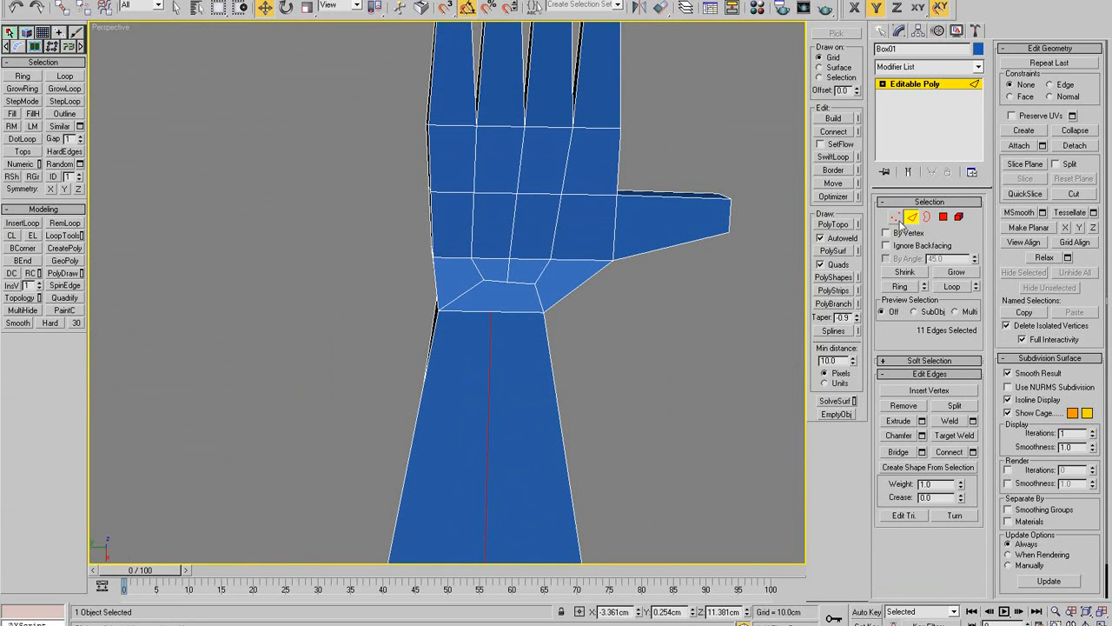
- Cut edges across the wrist joining the hand's centre lines to the new arm loops on both sides
{"action": "key", "text": "alt+c"}
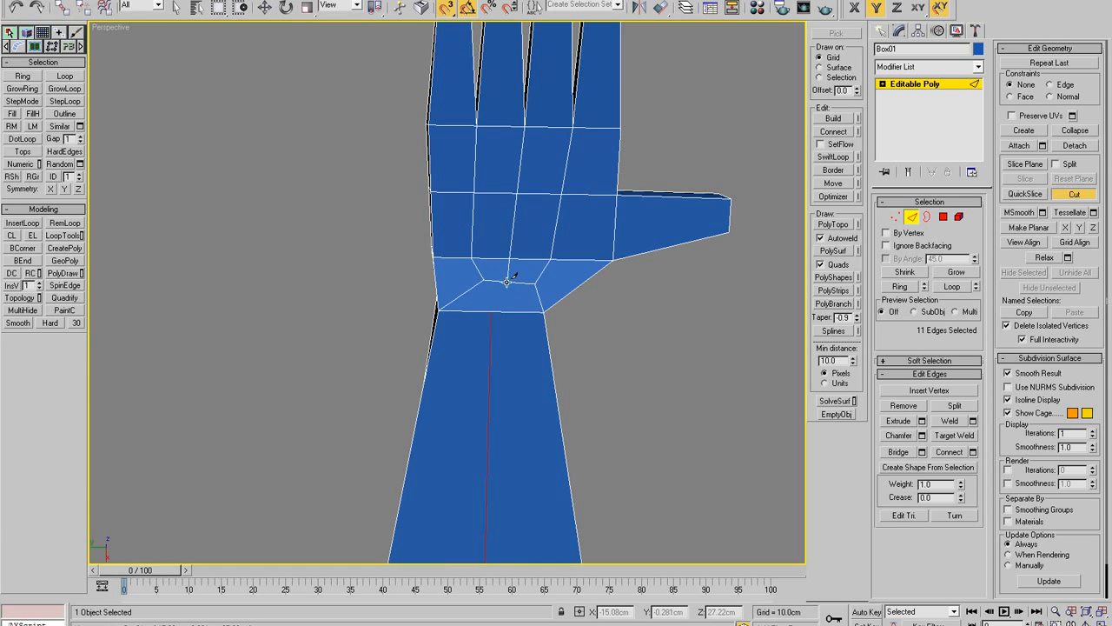
{"action": "middle_click_drag", "start_coordinate": [556, 329], "coordinate": [477, 484], "text": "alt"}
{"action": "left_click", "coordinate": [432, 338]}
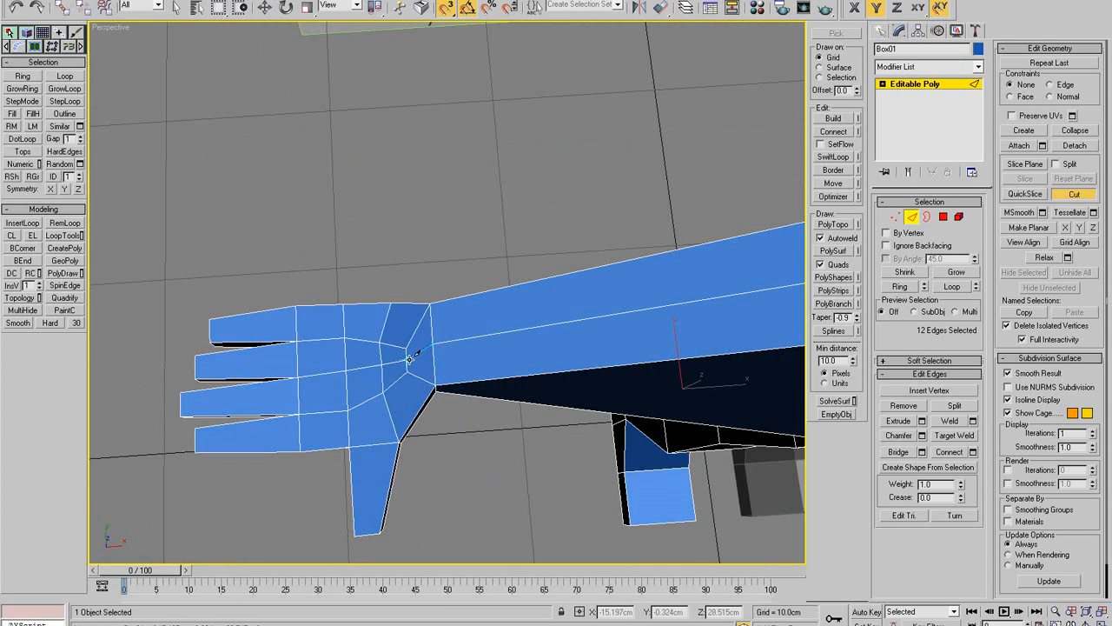
{"action": "mouse_move", "coordinate": [504, 375]}
{"action": "middle_mouse_down", "text": "alt"}
{"action": "mouse_move", "coordinate": [489, 276]}
{"action": "mouse_move", "coordinate": [551, 308]}
{"action": "middle_mouse_up", "text": "alt"}
- Reposition the front shoulder and armpit vertices in the YZ plane to round the root of the arm
{"action": "key", "text": "1"}
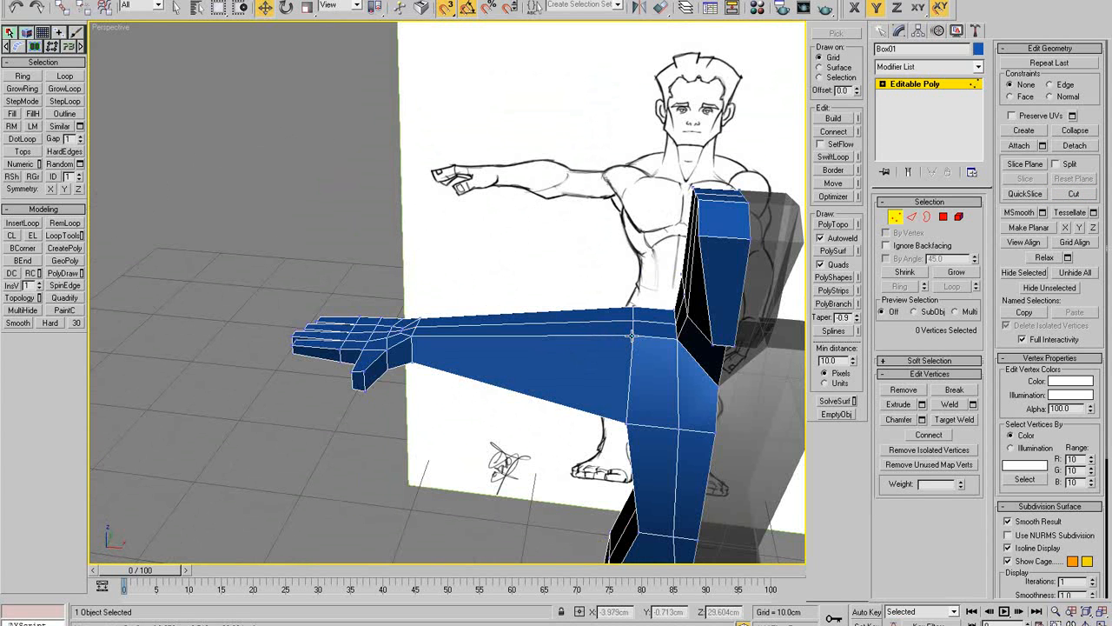
{"action": "left_click", "coordinate": [634, 335]}
{"action": "left_click_drag", "start_coordinate": [638, 301], "coordinate": [674, 362]}
{"action": "left_click", "coordinate": [627, 420]}
{"action": "middle_click_drag", "start_coordinate": [626, 421], "coordinate": [676, 328], "text": "alt"}
{"action": "middle_click_drag", "start_coordinate": [573, 347], "coordinate": [465, 422], "text": "alt"}
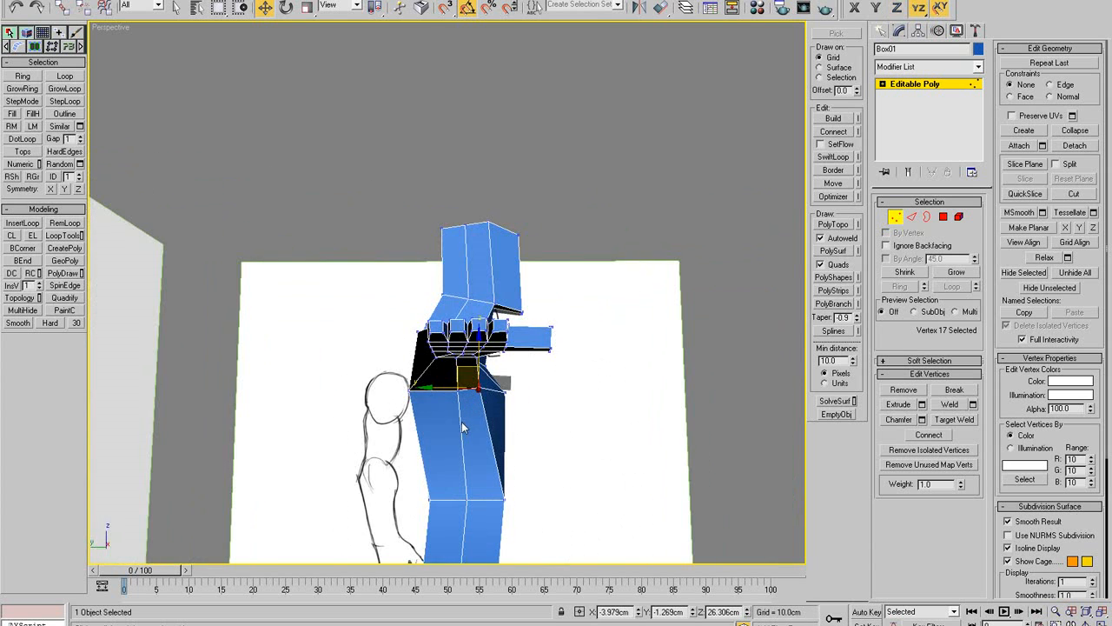
- In the see-through left view, move the middle and front armpit vertices to follow the shoulder curve in the sketch
{"action": "key", "text": "alt+w"}
{"action": "key", "text": "alt+w"}
{"action": "scroll", "coordinate": [366, 374], "scroll_direction": "up", "scroll_amount": 3}
{"action": "key", "text": "alt+x"}
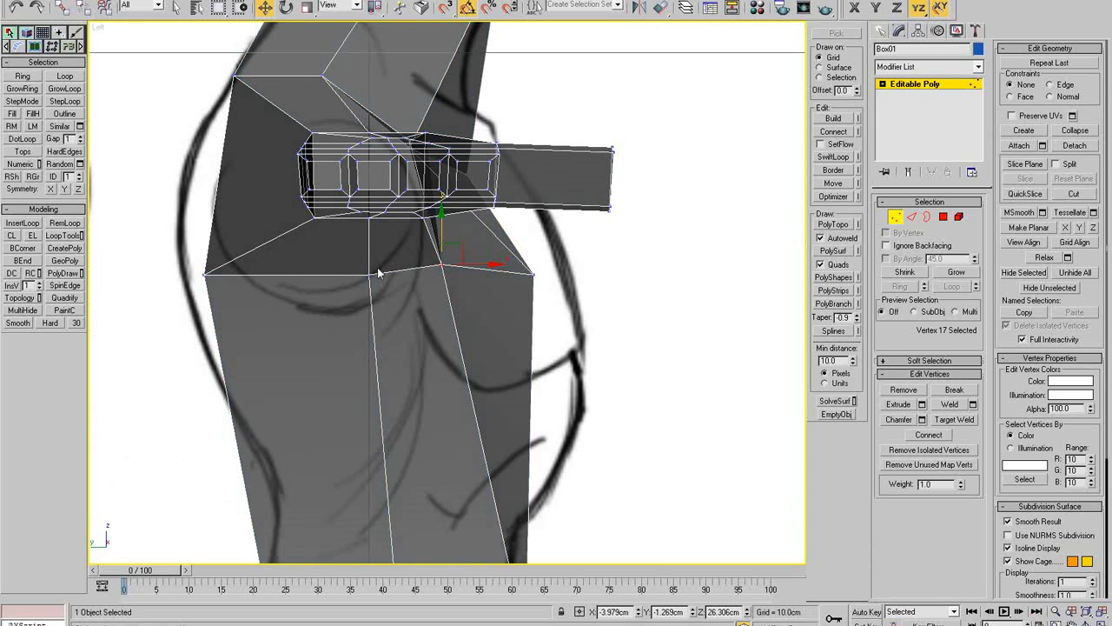
{"action": "mouse_move", "coordinate": [369, 275]}
{"action": "left_mouse_down"}
{"action": "mouse_move", "coordinate": [333, 311]}
{"action": "mouse_move", "coordinate": [355, 291]}
{"action": "left_mouse_up"}
{"action": "left_click_drag", "start_coordinate": [440, 263], "coordinate": [415, 276]}
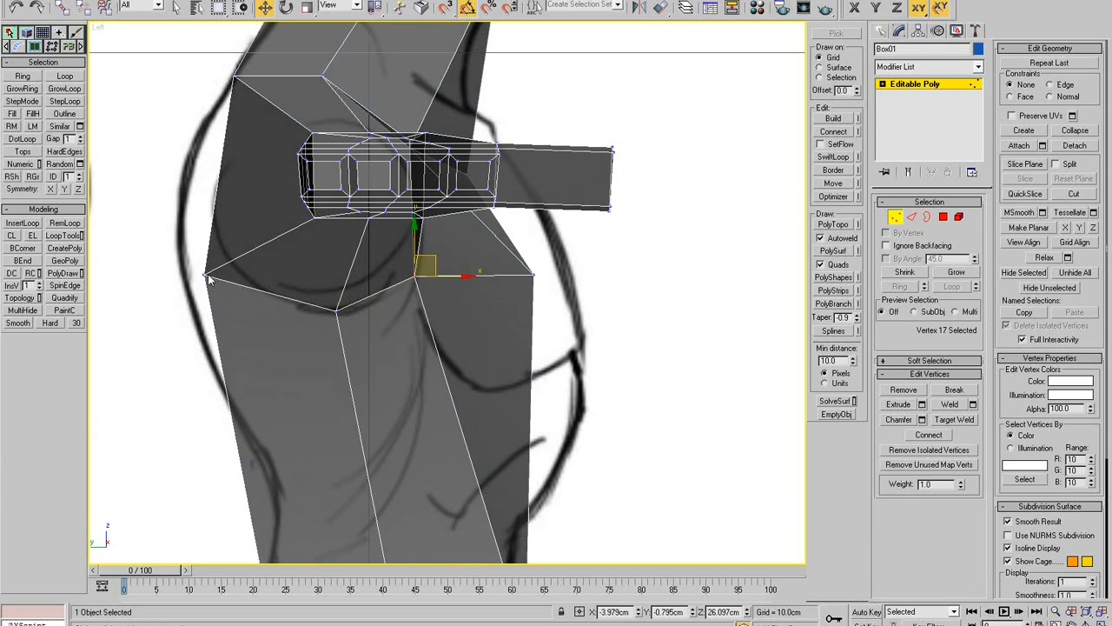
- Move the rear upper shoulder and rear armpit vertices forward, away from the back outline, to round the arm opening
{"action": "left_click_drag", "start_coordinate": [208, 278], "coordinate": [250, 200]}
{"action": "left_click_drag", "start_coordinate": [234, 80], "coordinate": [266, 103]}
{"action": "middle_click_drag", "start_coordinate": [317, 82], "coordinate": [310, 164]}
{"action": "left_click", "coordinate": [315, 158]}
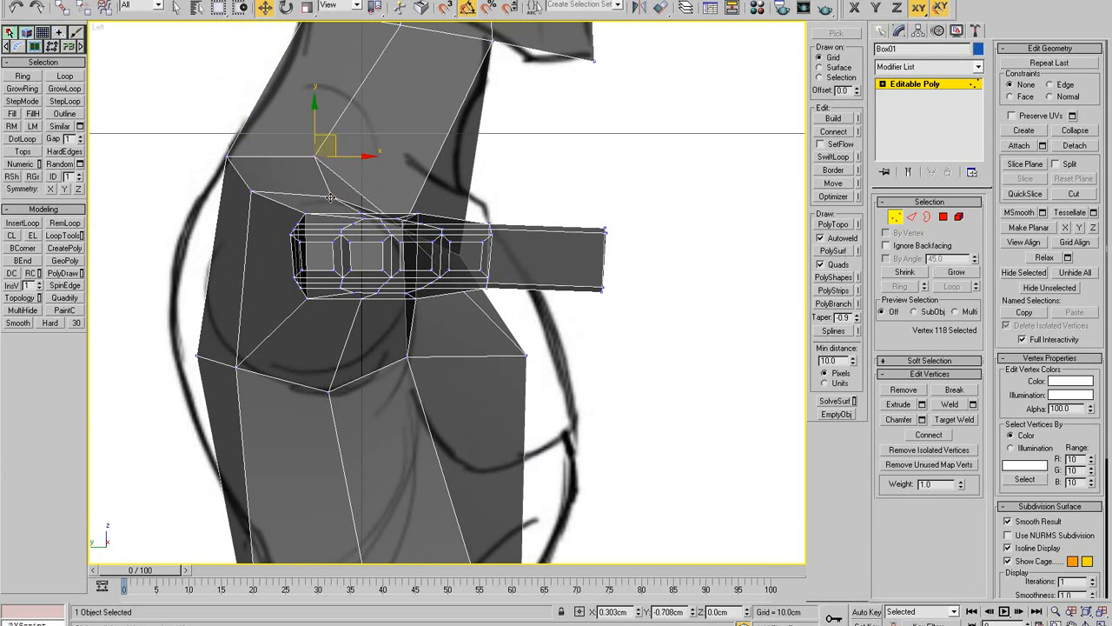
{"action": "left_click", "coordinate": [252, 191]}
{"action": "left_click_drag", "start_coordinate": [265, 197], "coordinate": [266, 198]}
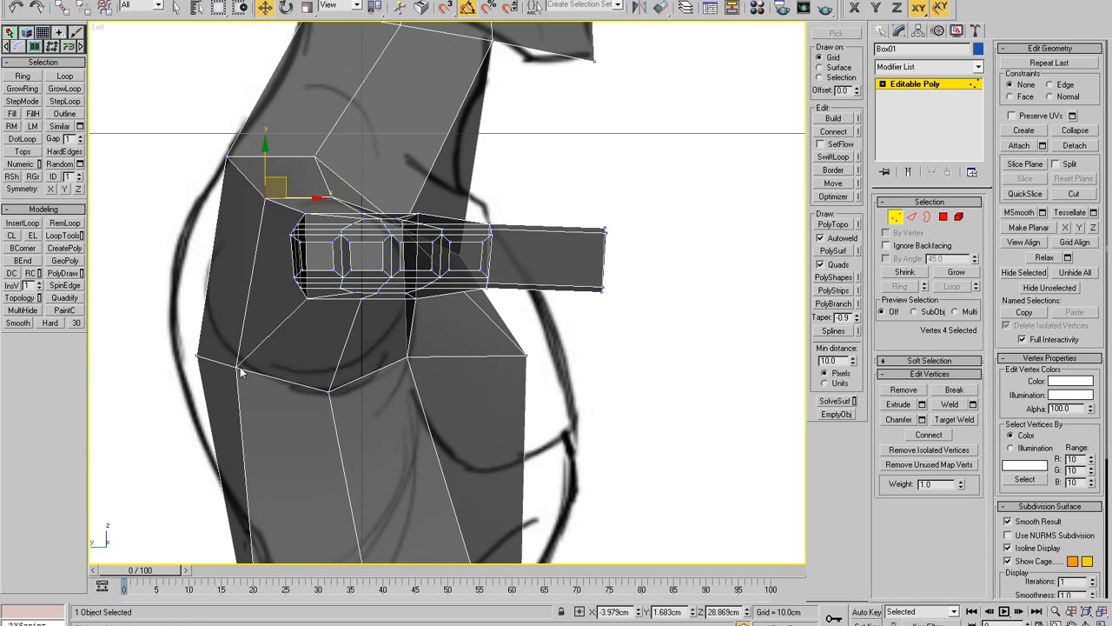
{"action": "left_click_drag", "start_coordinate": [238, 367], "coordinate": [246, 367]}
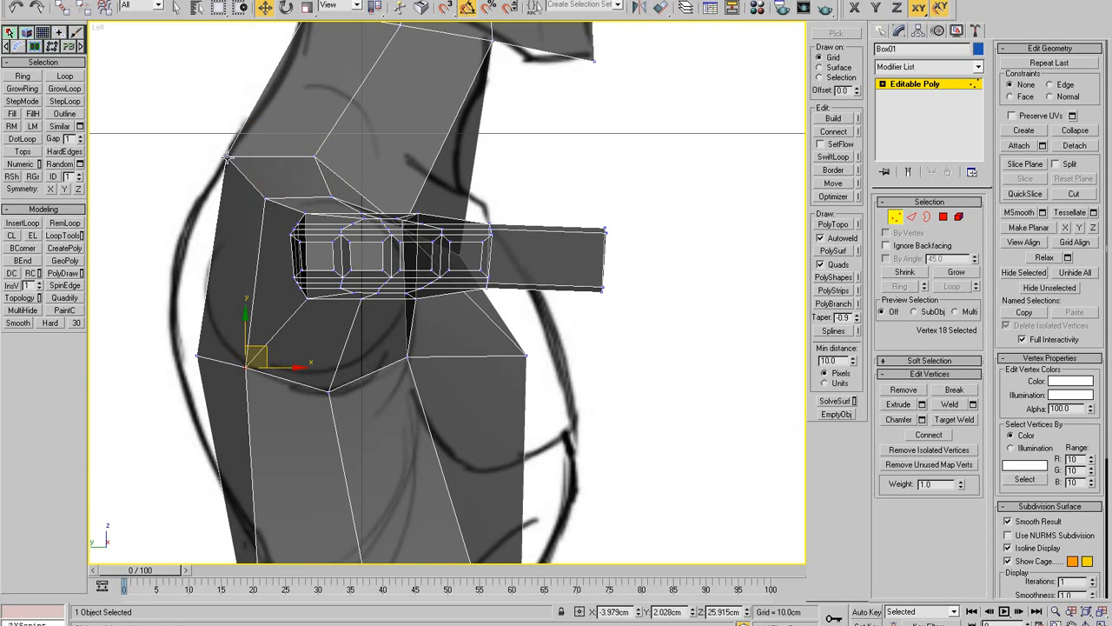
- Move the upper two back centre-line vertices outward onto the sketched back outline
{"action": "left_click_drag", "start_coordinate": [226, 159], "coordinate": [228, 145]}
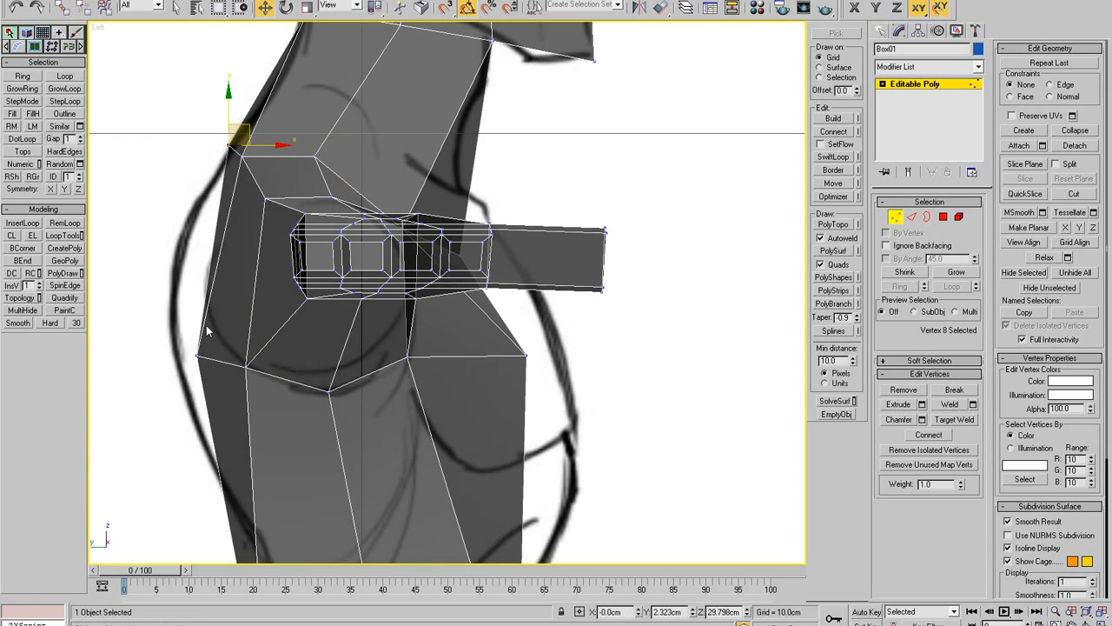
{"action": "mouse_move", "coordinate": [196, 354]}
{"action": "left_mouse_down"}
{"action": "mouse_move", "coordinate": [210, 349]}
{"action": "mouse_move", "coordinate": [186, 338]}
{"action": "mouse_move", "coordinate": [176, 346]}
{"action": "left_mouse_up"}
{"action": "left_click_drag", "start_coordinate": [229, 146], "coordinate": [224, 152]}
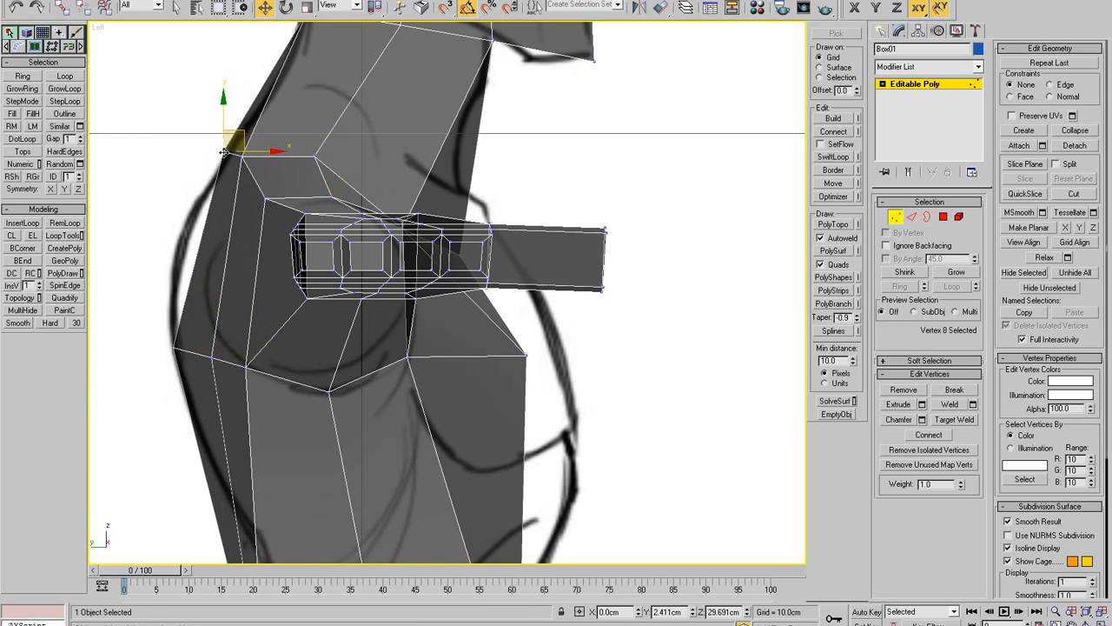
- Adjust the rear vertices at the waist and hip to follow the lower back of the side sketch
{"action": "scroll", "coordinate": [299, 304], "scroll_direction": "down", "scroll_amount": 3}
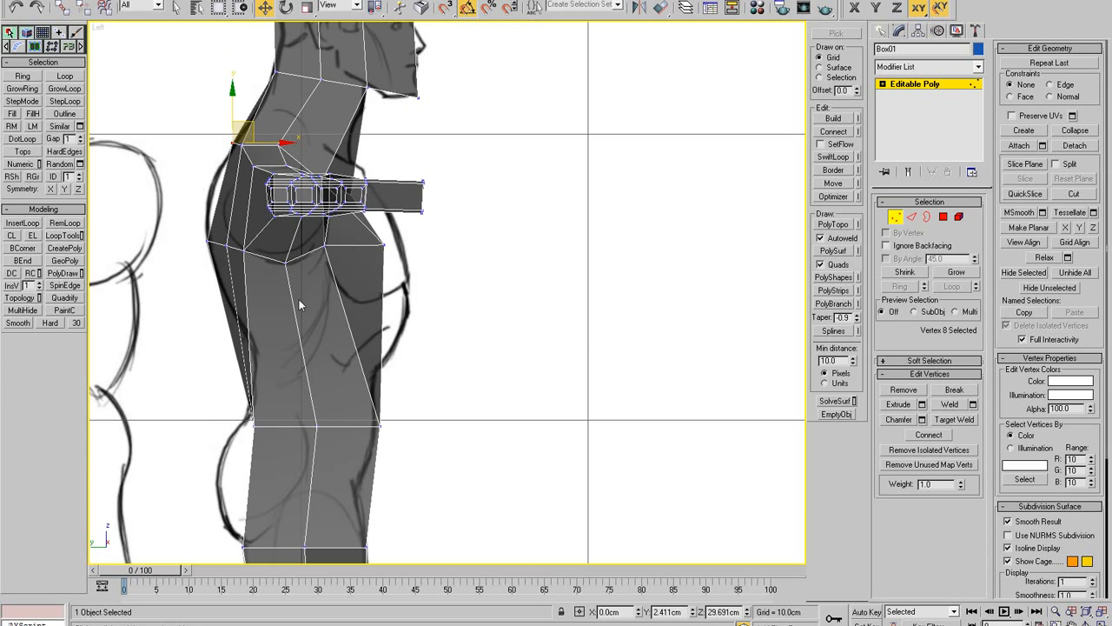
{"action": "left_click", "coordinate": [254, 425]}
{"action": "scroll", "coordinate": [254, 425], "scroll_direction": "up", "scroll_amount": 4}
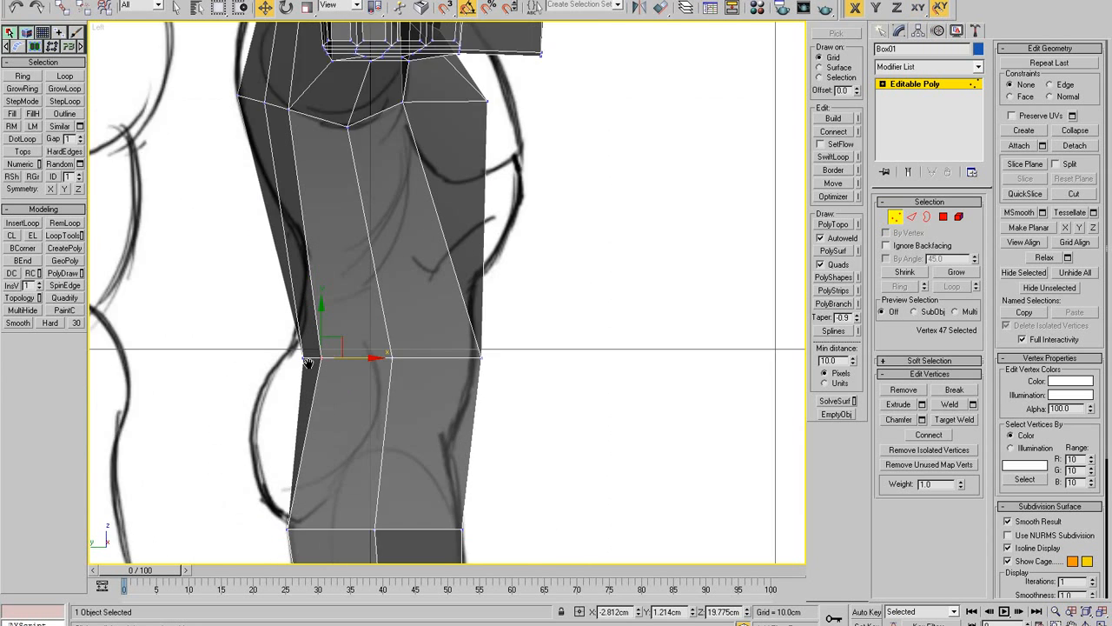
{"action": "left_click", "coordinate": [299, 353]}
{"action": "scroll", "coordinate": [304, 434], "scroll_direction": "down", "scroll_amount": 3}
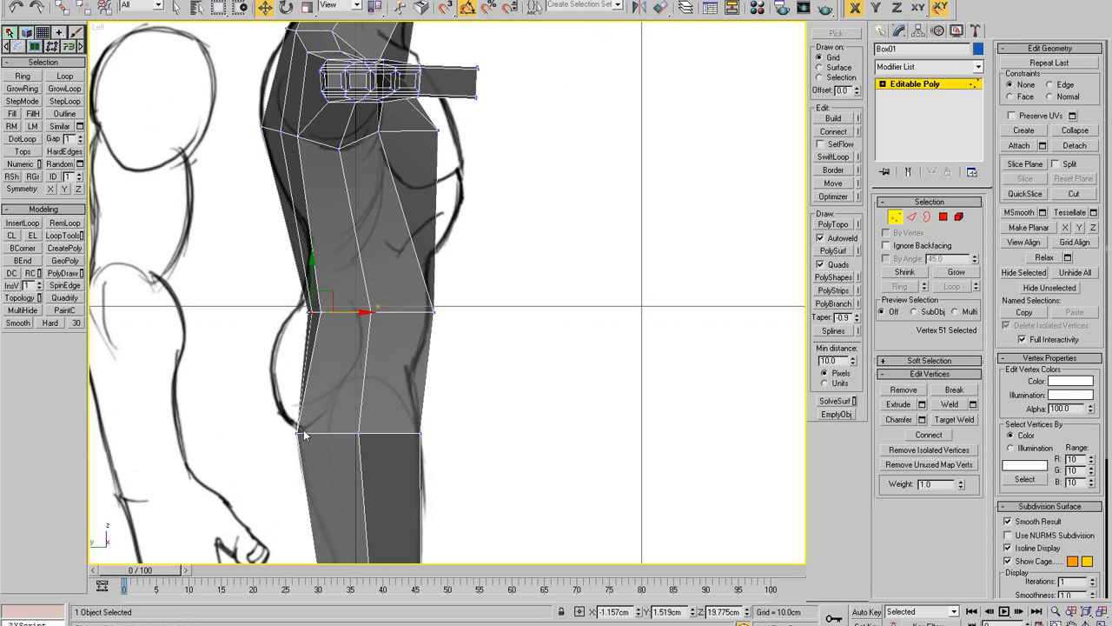
{"action": "left_click_drag", "start_coordinate": [298, 430], "coordinate": [302, 433]}
- In the front view, insert an edge loop around the arm at the elbow with SwiftLoop and align its vertices to the sketch
{"action": "key", "text": "alt+w"}
{"action": "right_click", "coordinate": [574, 405]}
{"action": "key", "text": "alt+w"}
{"action": "middle_click_drag", "start_coordinate": [574, 405], "coordinate": [460, 385], "text": "alt"}
{"action": "key", "text": "alt+w"}
{"action": "right_click", "coordinate": [569, 204]}
{"action": "key", "text": "alt+w"}
{"action": "middle_click_drag", "start_coordinate": [282, 387], "coordinate": [448, 239]}
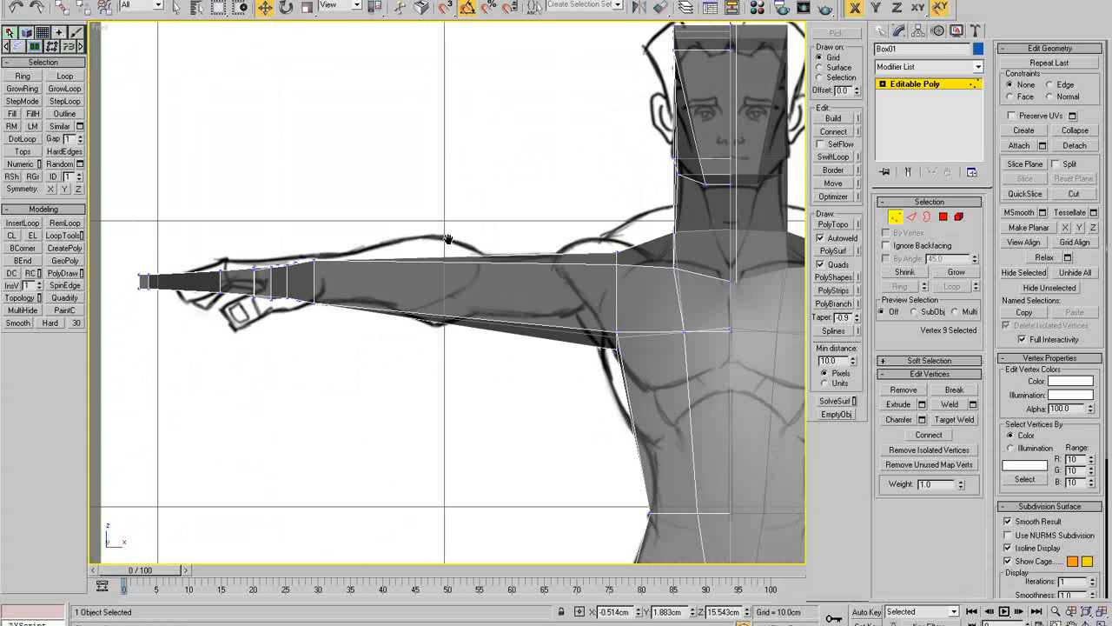
{"action": "left_click", "coordinate": [836, 157]}
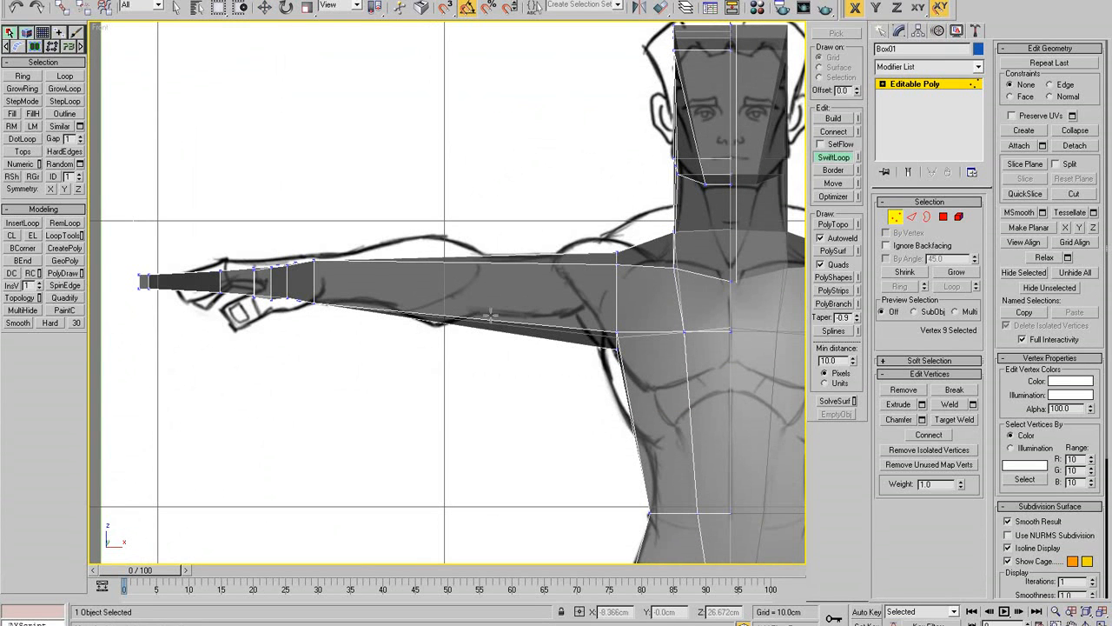
{"action": "key", "text": "w"}
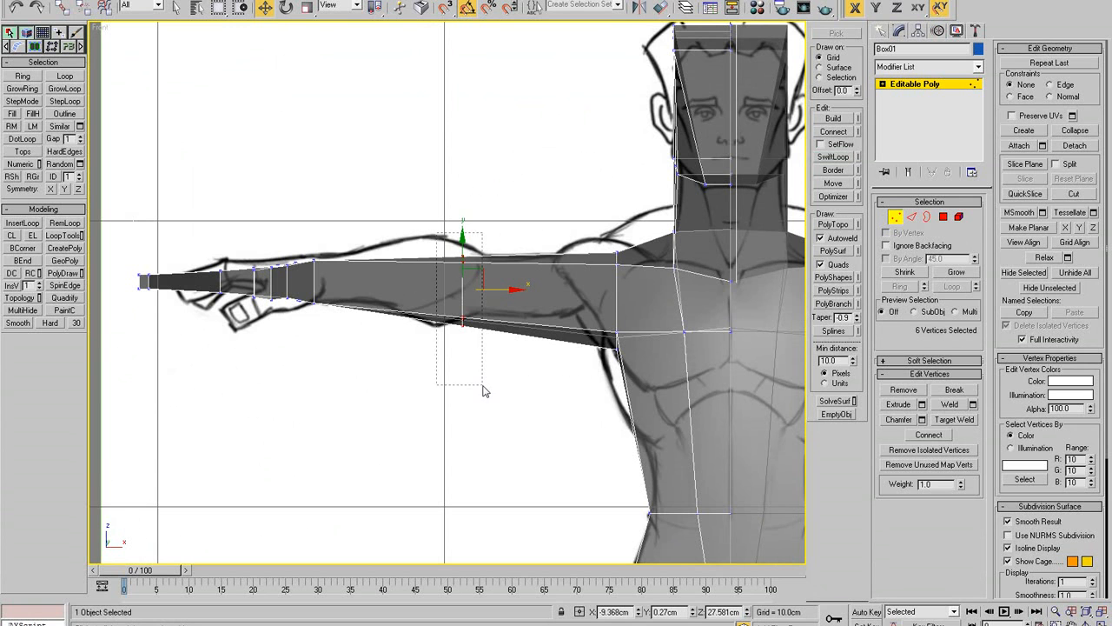
{"action": "left_click_drag", "start_coordinate": [484, 274], "coordinate": [486, 269]}
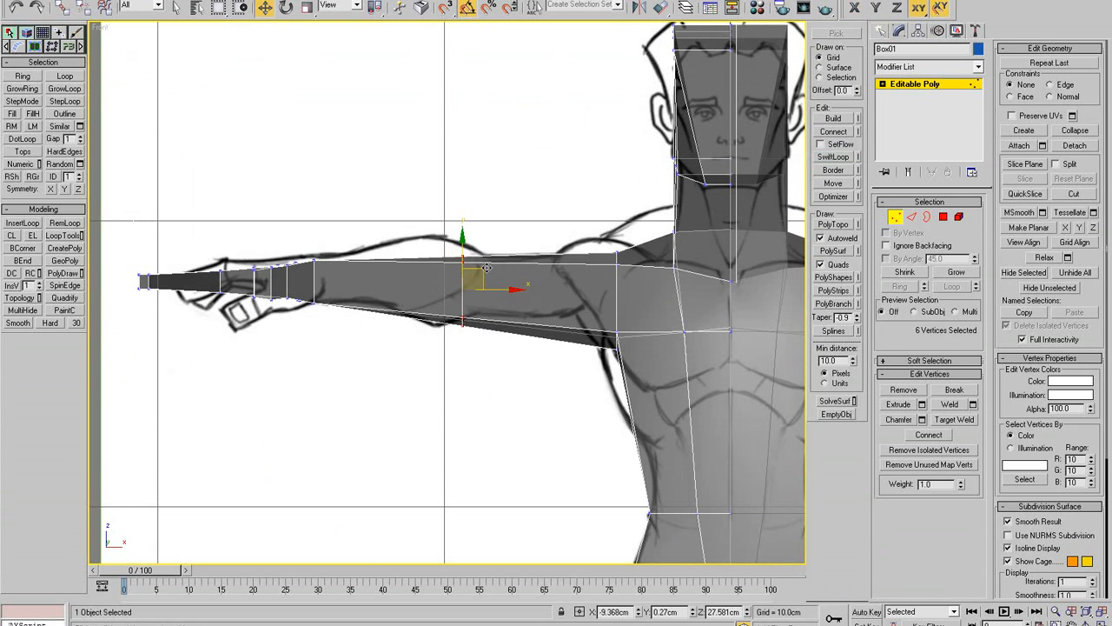
- Refine the elbow loop's vertices in the perspective view to give the arm a more natural shape
{"action": "key", "text": "alt+w"}
{"action": "right_click", "coordinate": [693, 380]}
{"action": "key", "text": "alt+w"}
{"action": "middle_click_drag", "start_coordinate": [693, 380], "coordinate": [443, 265], "text": "alt"}
{"action": "scroll", "coordinate": [593, 361], "scroll_direction": "down", "scroll_amount": 3}
{"action": "left_click_drag", "start_coordinate": [431, 240], "coordinate": [429, 228]}
{"action": "middle_click_drag", "start_coordinate": [429, 228], "coordinate": [545, 325], "text": "alt"}
{"action": "left_click_drag", "start_coordinate": [380, 332], "coordinate": [380, 332]}
{"action": "middle_click_drag", "start_coordinate": [379, 332], "coordinate": [472, 474], "text": "alt"}
- Scale the lower leg's cross-section, and move the foot's inner and toe-end vertices along X to widen the ball of the foot
{"action": "key", "text": "2"}
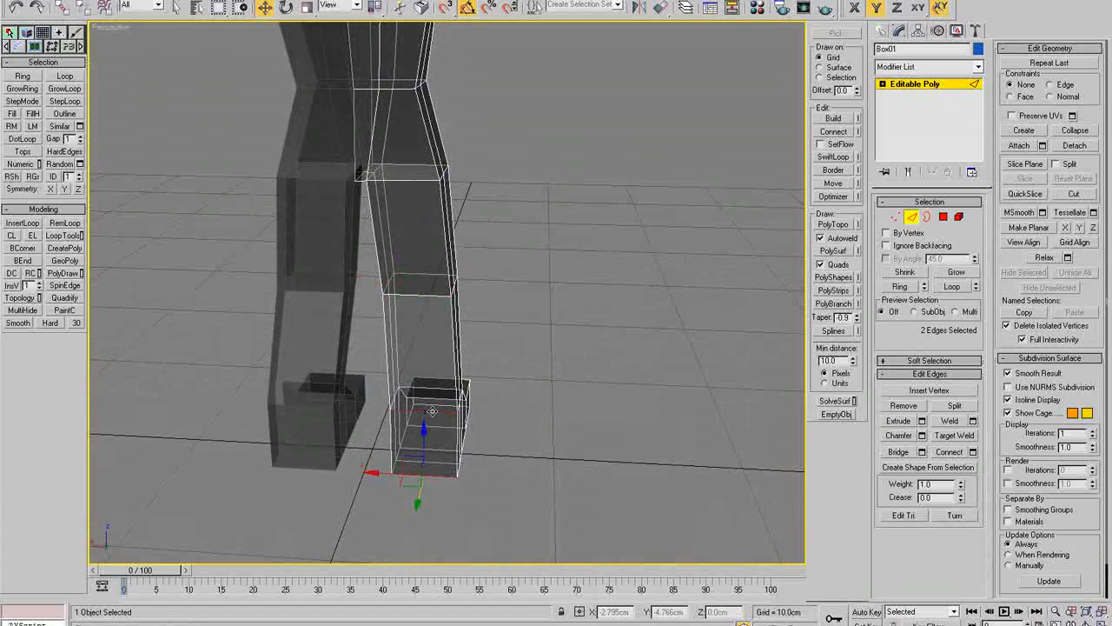
{"action": "mouse_move", "coordinate": [421, 311]}
{"action": "middle_mouse_down", "text": "alt"}
{"action": "mouse_move", "coordinate": [448, 417]}
{"action": "mouse_move", "coordinate": [423, 234]}
{"action": "mouse_move", "coordinate": [487, 287]}
{"action": "mouse_move", "coordinate": [539, 365]}
{"action": "mouse_move", "coordinate": [576, 458]}
{"action": "mouse_move", "coordinate": [600, 331]}
{"action": "mouse_move", "coordinate": [633, 311]}
{"action": "mouse_move", "coordinate": [512, 467]}
{"action": "mouse_move", "coordinate": [531, 439]}
{"action": "middle_mouse_up", "text": "alt"}
{"action": "key", "text": "r"}
{"action": "key", "text": "1"}
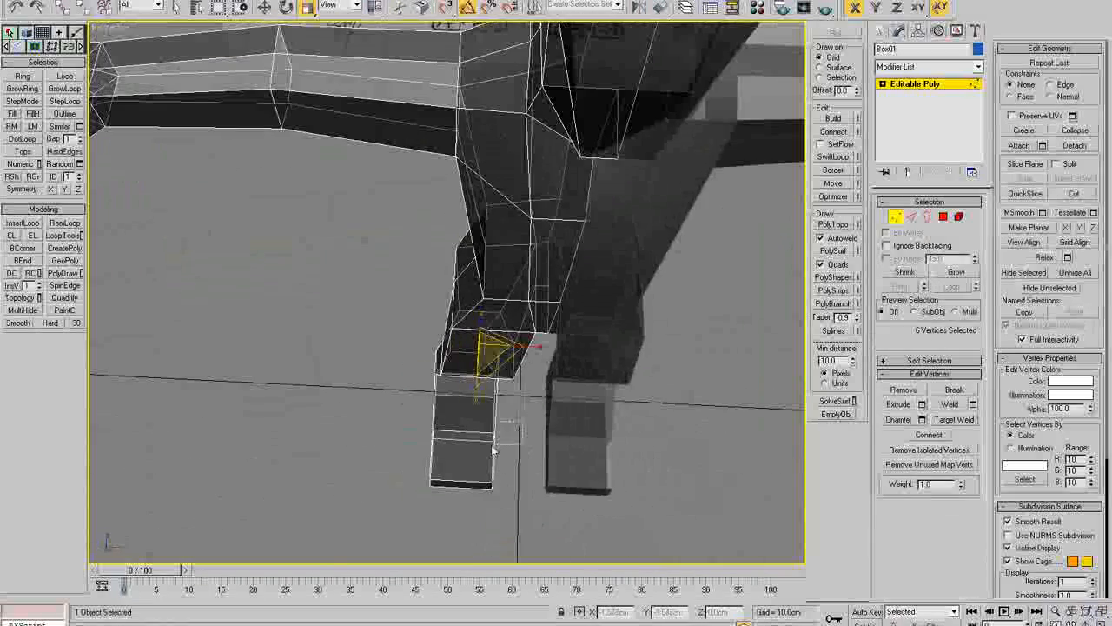
{"action": "key", "text": "w"}
{"action": "left_click_drag", "start_coordinate": [539, 441], "coordinate": [531, 488]}
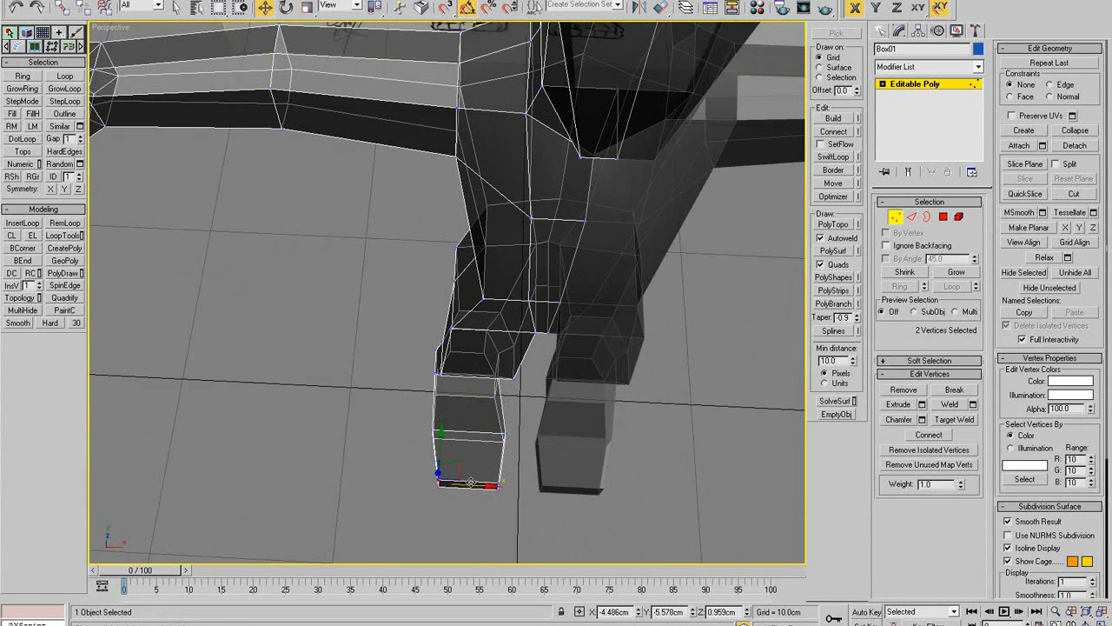
{"action": "mouse_move", "coordinate": [470, 481]}
{"action": "middle_mouse_down", "text": "alt"}
{"action": "mouse_move", "coordinate": [557, 364]}
{"action": "mouse_move", "coordinate": [611, 320]}
{"action": "mouse_move", "coordinate": [655, 313]}
{"action": "mouse_move", "coordinate": [588, 313]}
{"action": "mouse_move", "coordinate": [582, 437]}
{"action": "mouse_move", "coordinate": [711, 458]}
{"action": "mouse_move", "coordinate": [634, 435]}
{"action": "mouse_move", "coordinate": [556, 456]}
{"action": "middle_mouse_up", "text": "alt"}
{"action": "scroll", "coordinate": [556, 455], "scroll_direction": "up", "scroll_amount": 2}
- Move the cross edge on top of the foot vertically along Z to shape the instep
{"action": "key", "text": "2"}
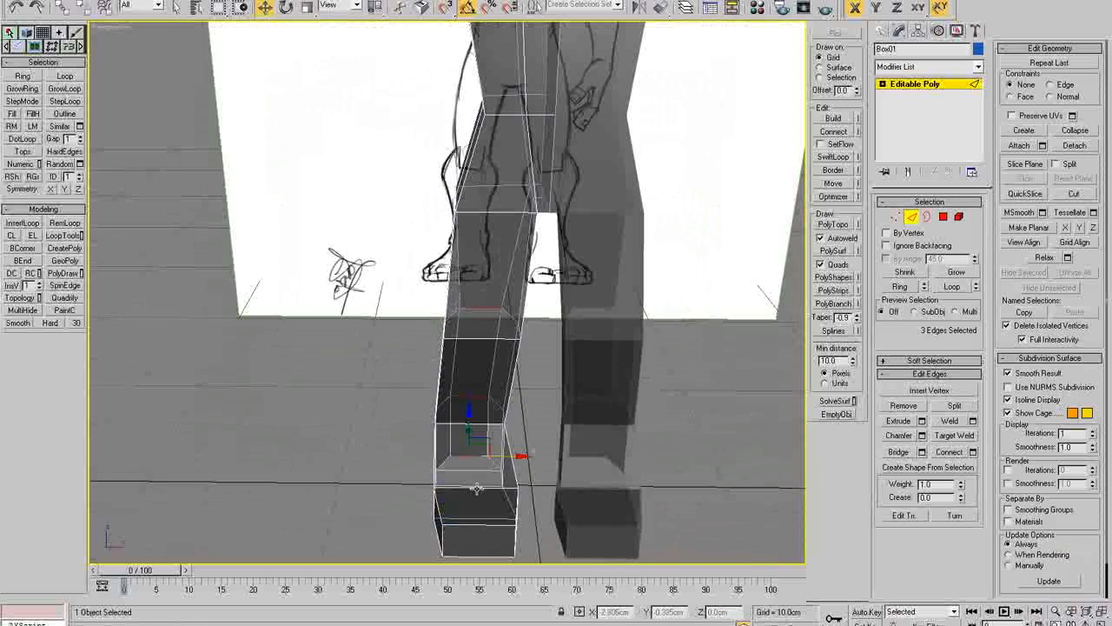
{"action": "left_click", "coordinate": [476, 489]}
{"action": "middle_click_drag", "start_coordinate": [472, 447], "coordinate": [543, 404], "text": "alt"}
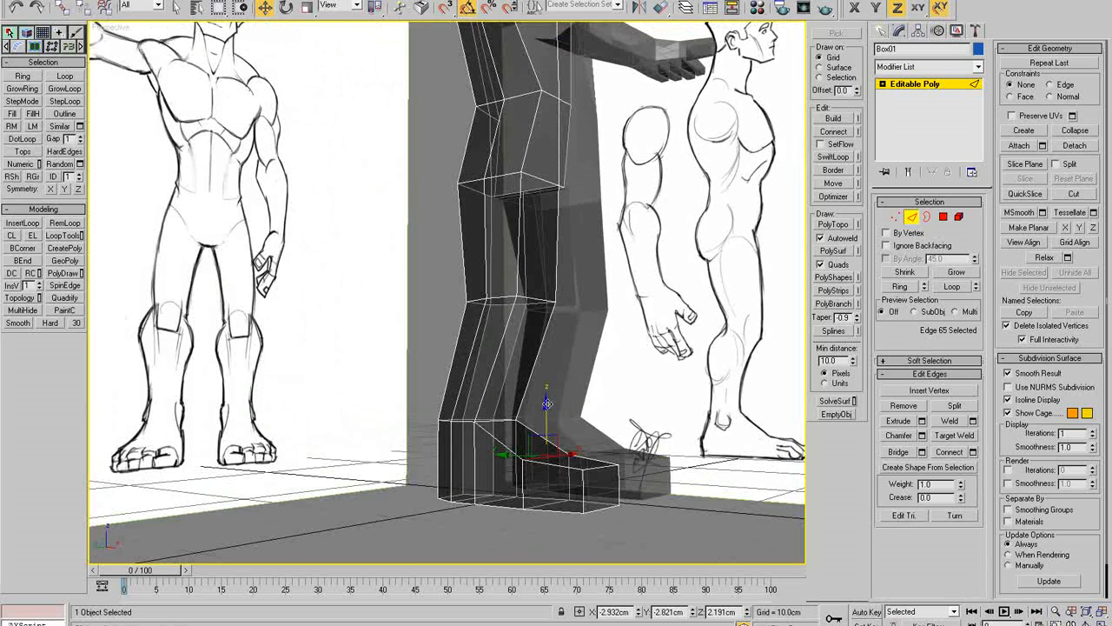
{"action": "middle_click_drag", "start_coordinate": [539, 342], "coordinate": [562, 261], "text": "alt"}
{"action": "scroll", "coordinate": [472, 323], "scroll_direction": "up", "scroll_amount": 2}
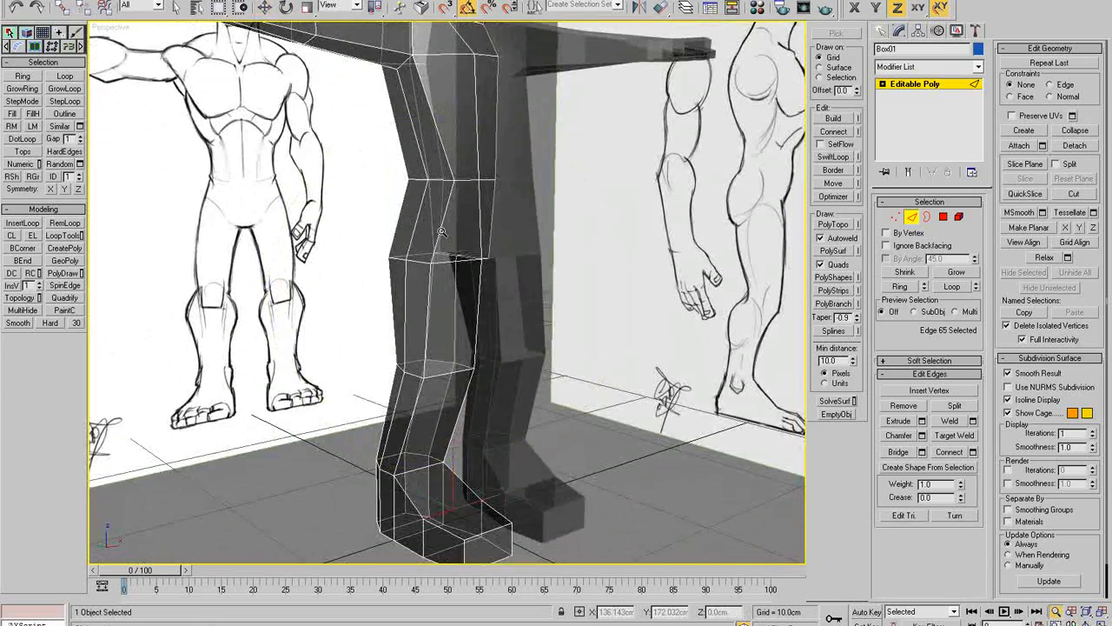
- Move the front side vertex of the head along X to shape the face
{"action": "scroll", "coordinate": [442, 232], "scroll_direction": "down", "scroll_amount": 3}
{"action": "middle_click_drag", "start_coordinate": [441, 232], "coordinate": [411, 190], "text": "alt"}
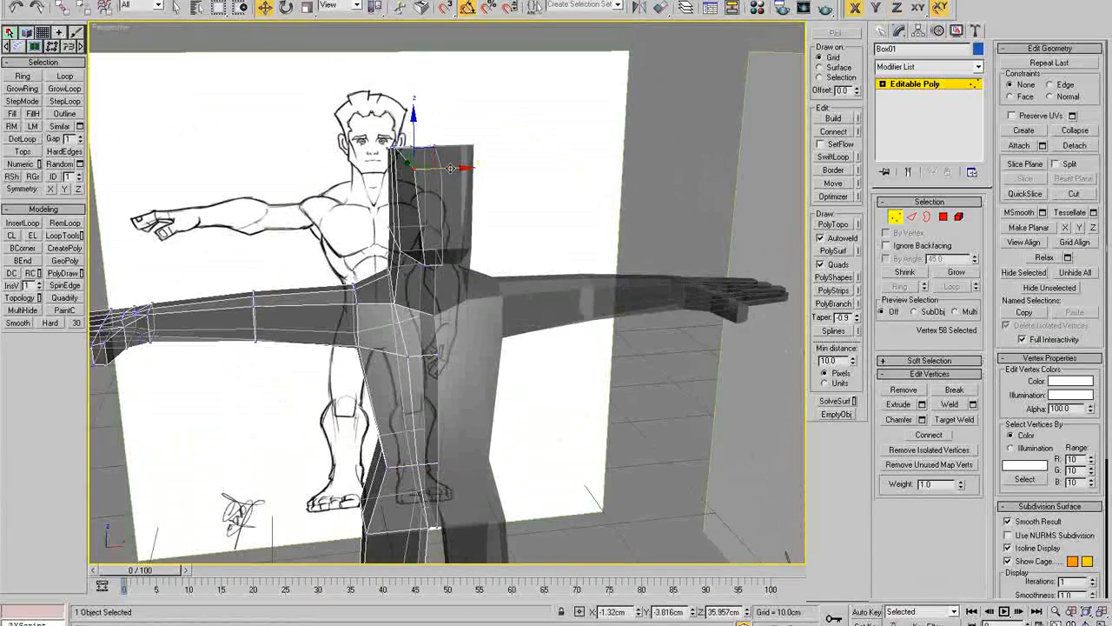
{"action": "middle_click_drag", "start_coordinate": [450, 167], "coordinate": [477, 289], "text": "alt"}
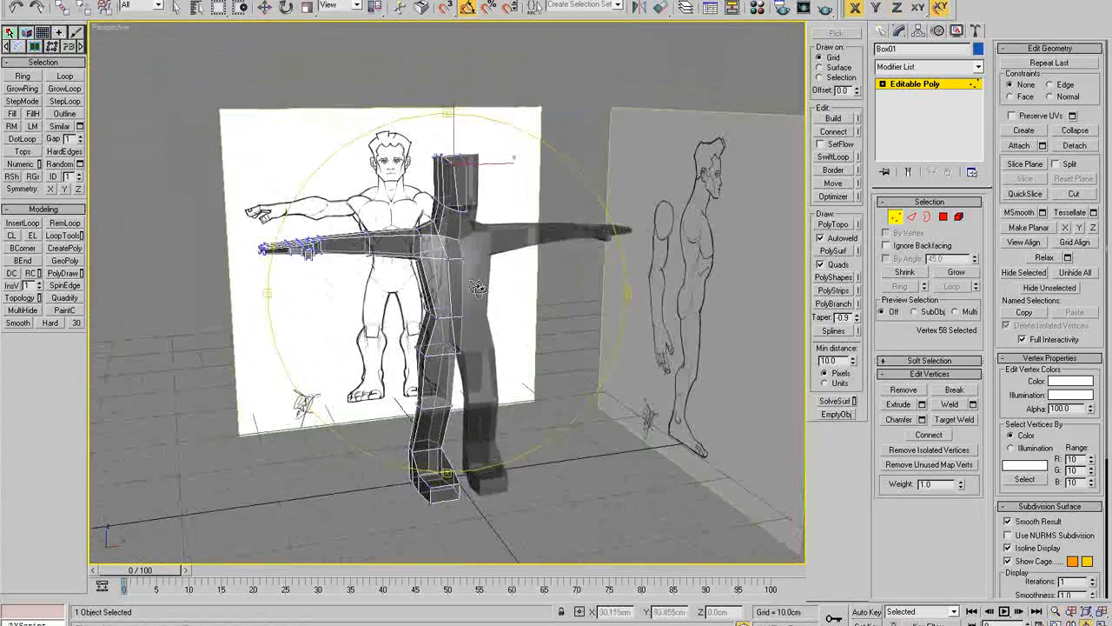
- Adjust the front waist and pelvis vertices in the perspective view to round the lower torso
{"action": "middle_click_drag", "start_coordinate": [604, 244], "coordinate": [428, 412], "text": "alt"}
{"action": "scroll", "coordinate": [470, 268], "scroll_direction": "up", "scroll_amount": 3}
{"action": "left_click", "coordinate": [431, 378]}
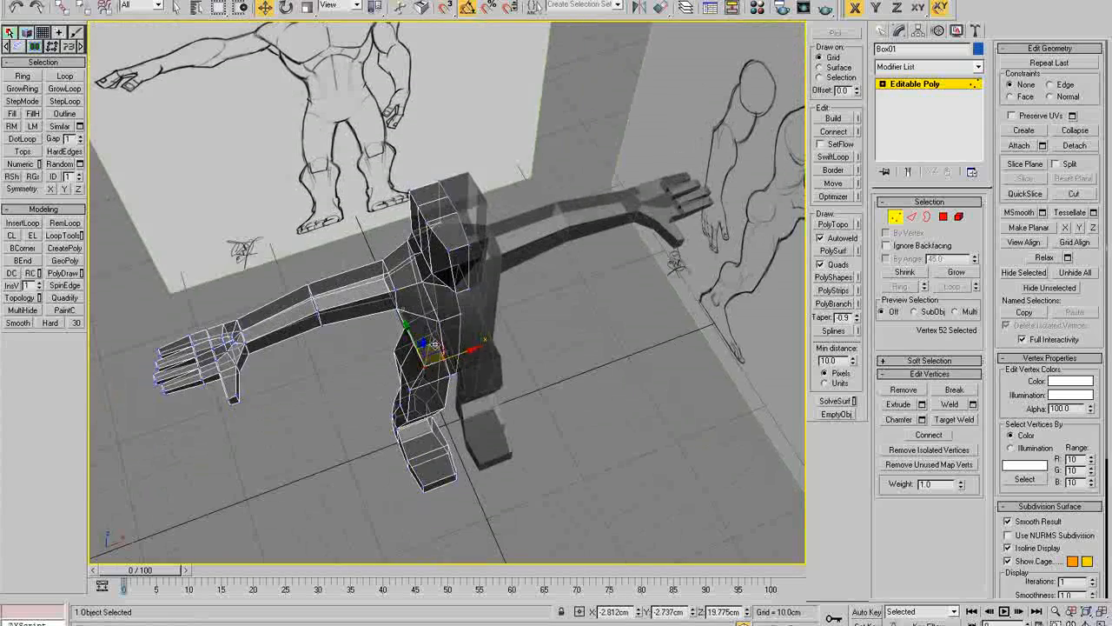
{"action": "middle_click_drag", "start_coordinate": [439, 334], "coordinate": [474, 348], "text": "alt"}
{"action": "left_click", "coordinate": [406, 364]}
{"action": "left_click", "coordinate": [443, 365]}
{"action": "left_click", "coordinate": [439, 385]}
- Move the outer hip vertices along X in the front view to fit the hip outline of the sketch
{"action": "key", "text": "alt+w"}
{"action": "right_click", "coordinate": [551, 279]}
{"action": "key", "text": "alt+w"}
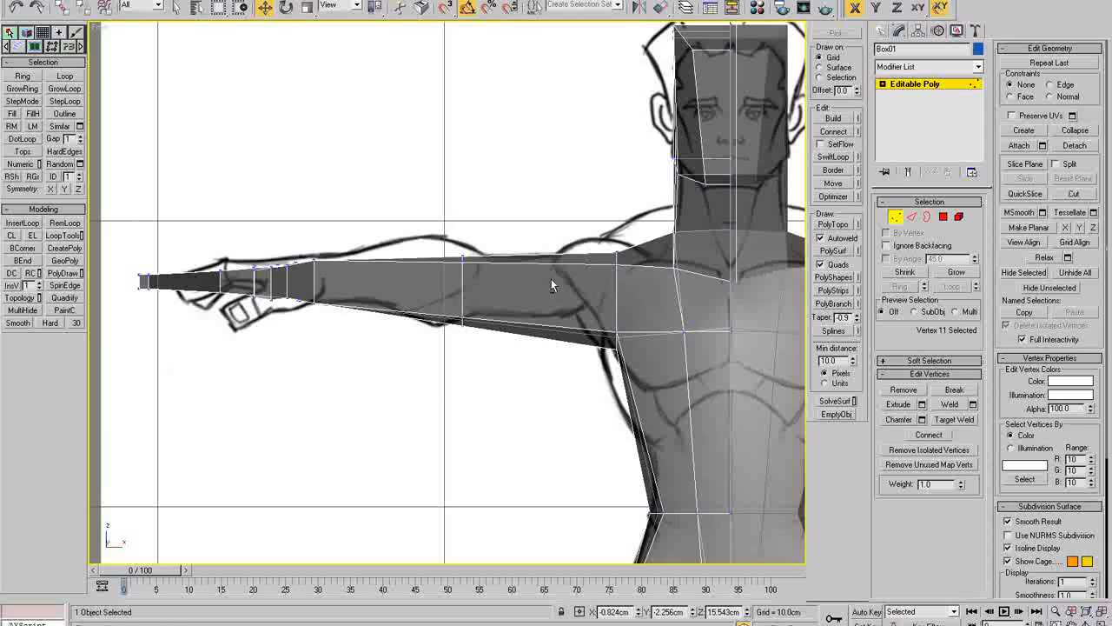
{"action": "scroll", "coordinate": [551, 279], "scroll_direction": "down", "scroll_amount": 3}
{"action": "scroll", "coordinate": [498, 339], "scroll_direction": "up", "scroll_amount": 6}
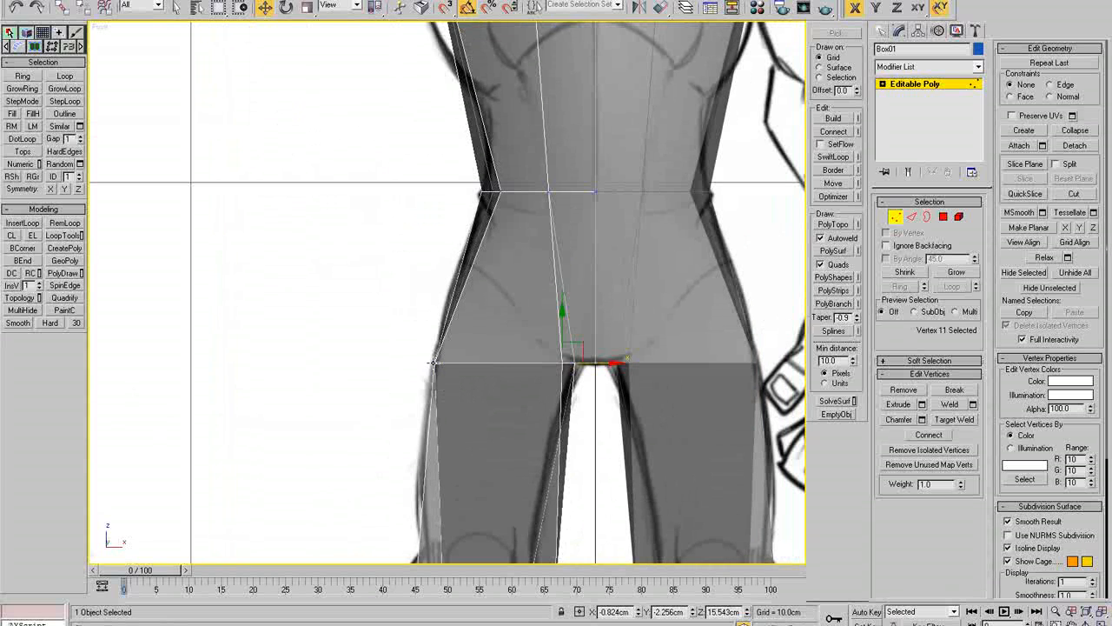
{"action": "left_click", "coordinate": [433, 362]}
{"action": "key", "text": "alt+w"}
{"action": "key", "text": "alt+w"}
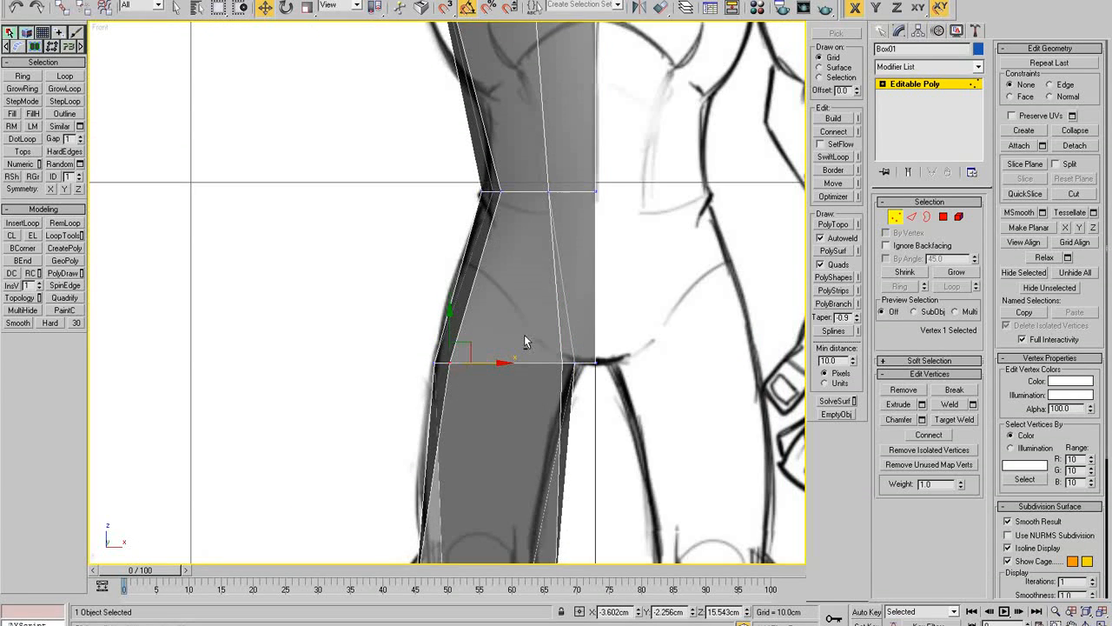
{"action": "scroll", "coordinate": [452, 339], "scroll_direction": "up", "scroll_amount": 3}
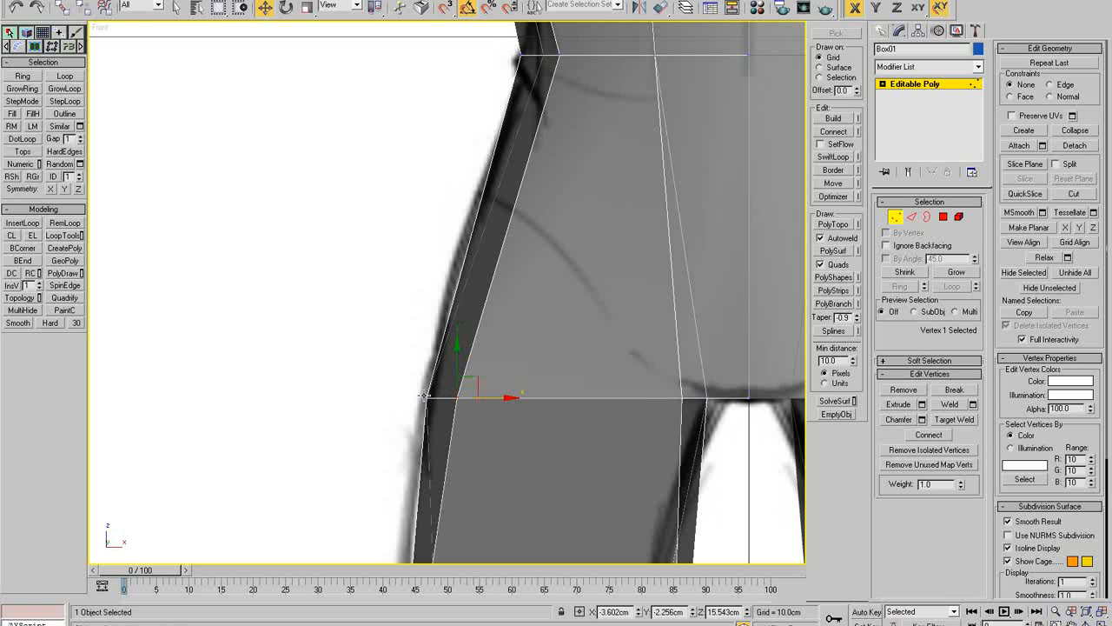
{"action": "left_click", "coordinate": [421, 397]}
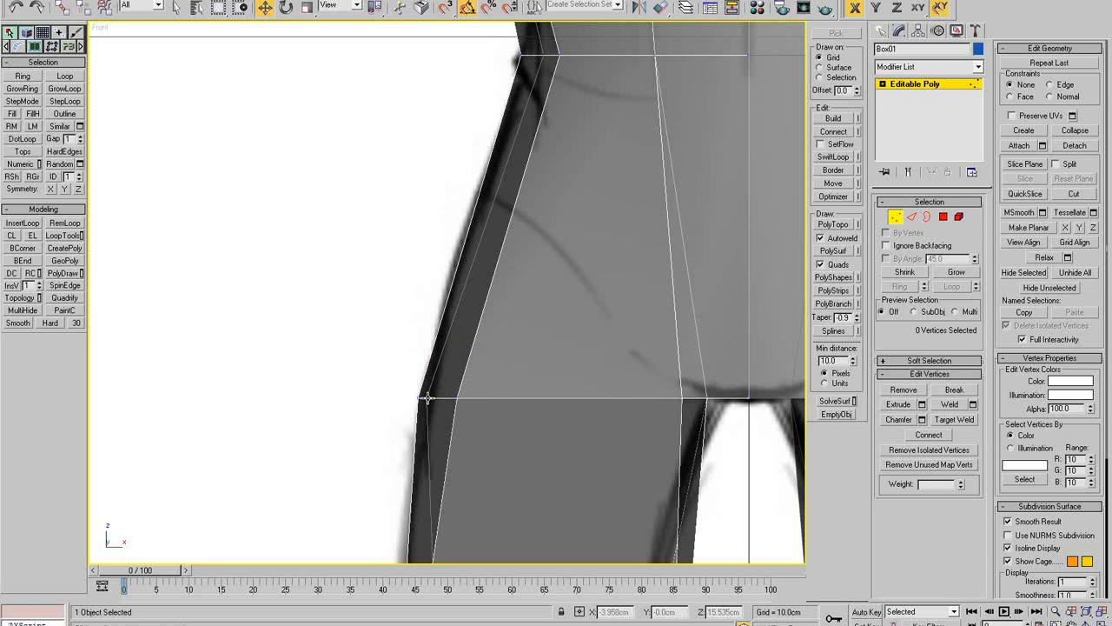
{"action": "left_click_drag", "start_coordinate": [427, 398], "coordinate": [446, 397]}
{"action": "left_click", "coordinate": [415, 397]}
- Raise the three outer hip vertices and shift them inward to slant the top of the thigh towards the waist
{"action": "scroll", "coordinate": [418, 400], "scroll_direction": "down", "scroll_amount": 5}
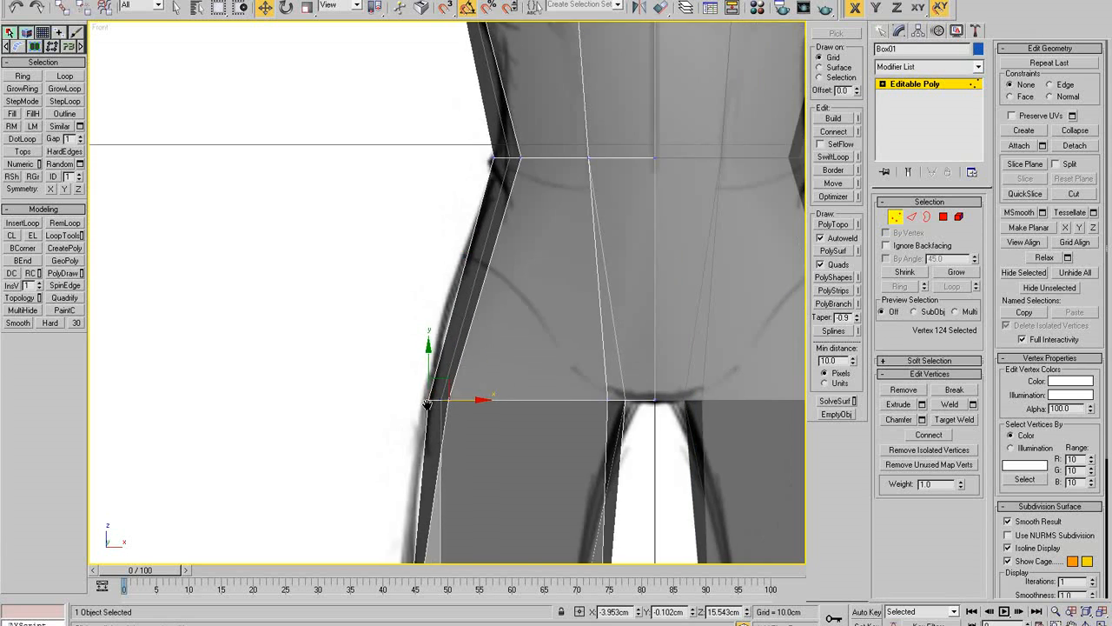
{"action": "scroll", "coordinate": [428, 418], "scroll_direction": "up", "scroll_amount": 3}
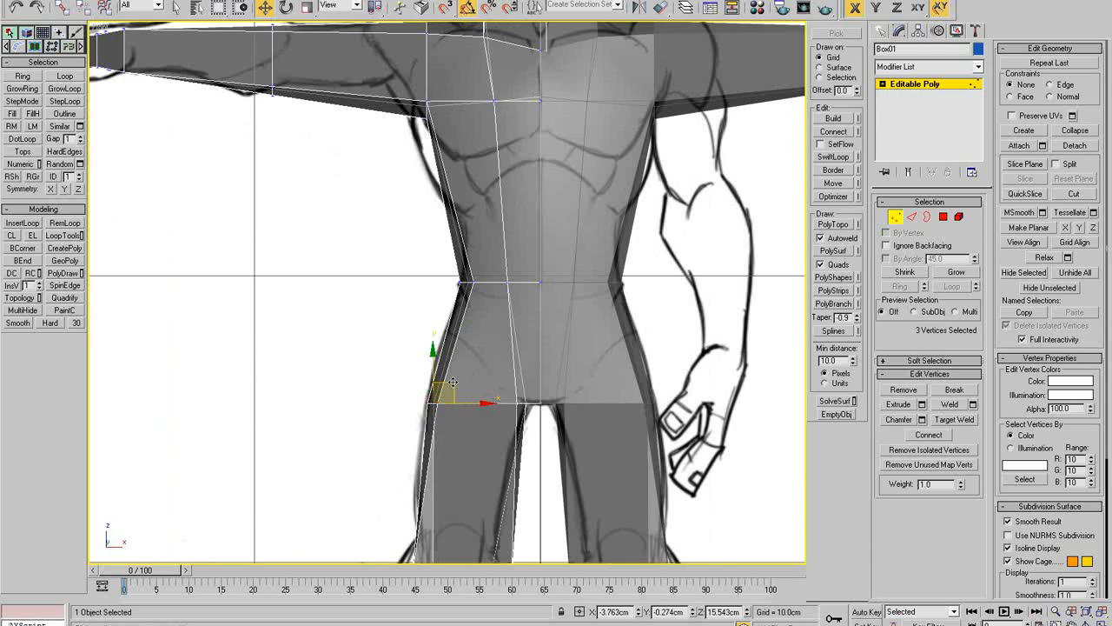
{"action": "left_click_drag", "start_coordinate": [453, 383], "coordinate": [467, 313]}
{"action": "middle_click_drag", "start_coordinate": [529, 384], "coordinate": [525, 376]}
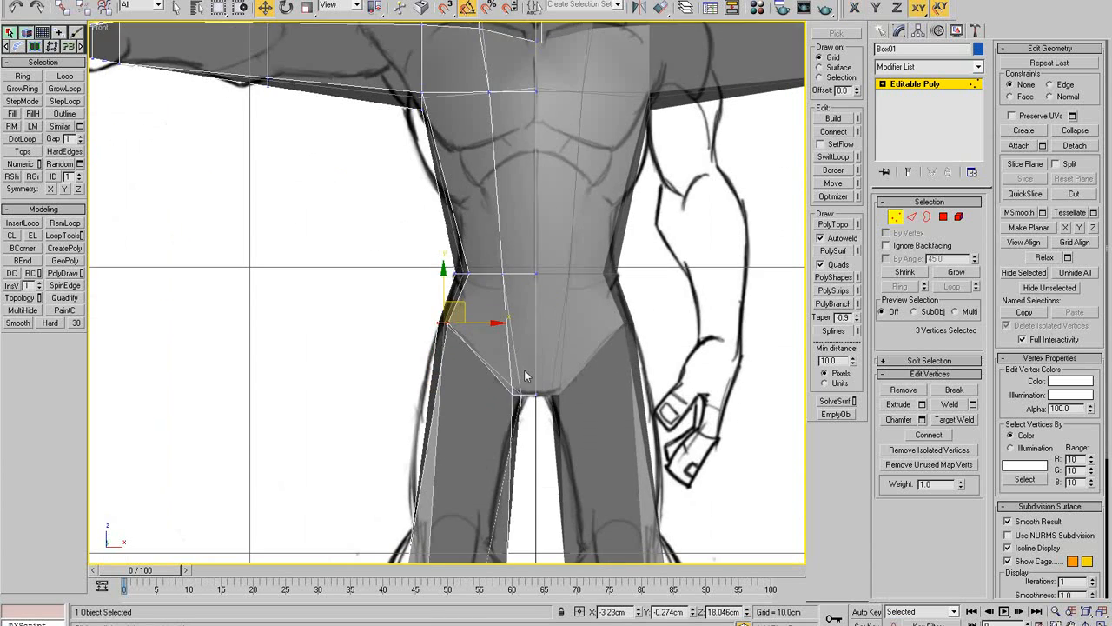
- Move the crotch vertices along X and scale the knee cross-section narrower to match the front sketch
{"action": "scroll", "coordinate": [525, 375], "scroll_direction": "up", "scroll_amount": 3}
{"action": "left_click_drag", "start_coordinate": [541, 418], "coordinate": [553, 418]}
{"action": "scroll", "coordinate": [520, 374], "scroll_direction": "down", "scroll_amount": 4}
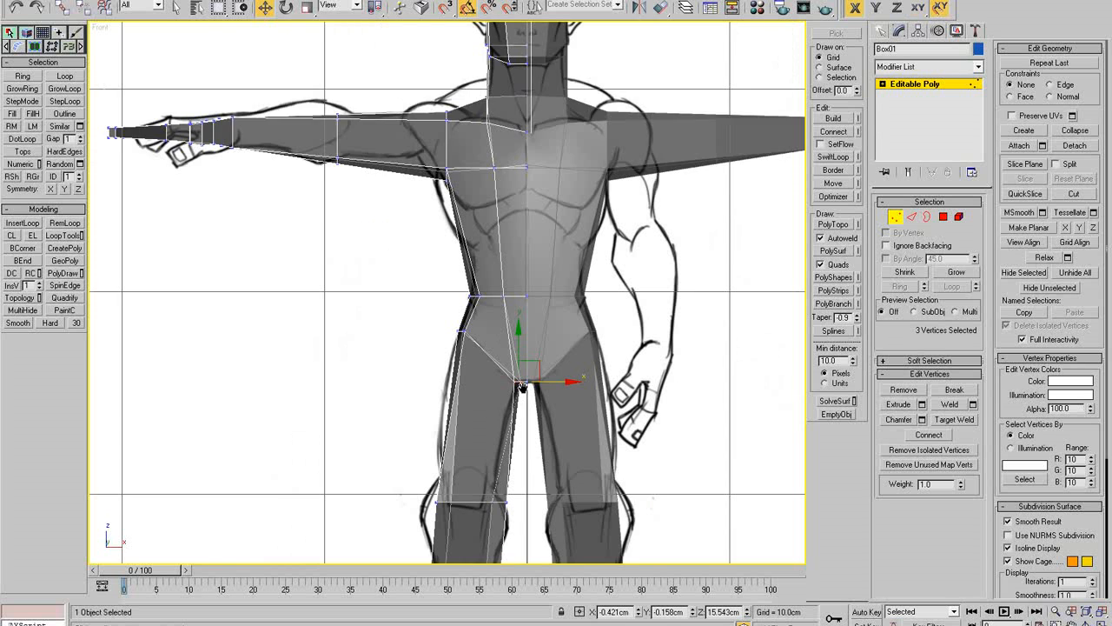
{"action": "middle_click_drag", "start_coordinate": [538, 510], "coordinate": [539, 344]}
{"action": "key", "text": "r"}
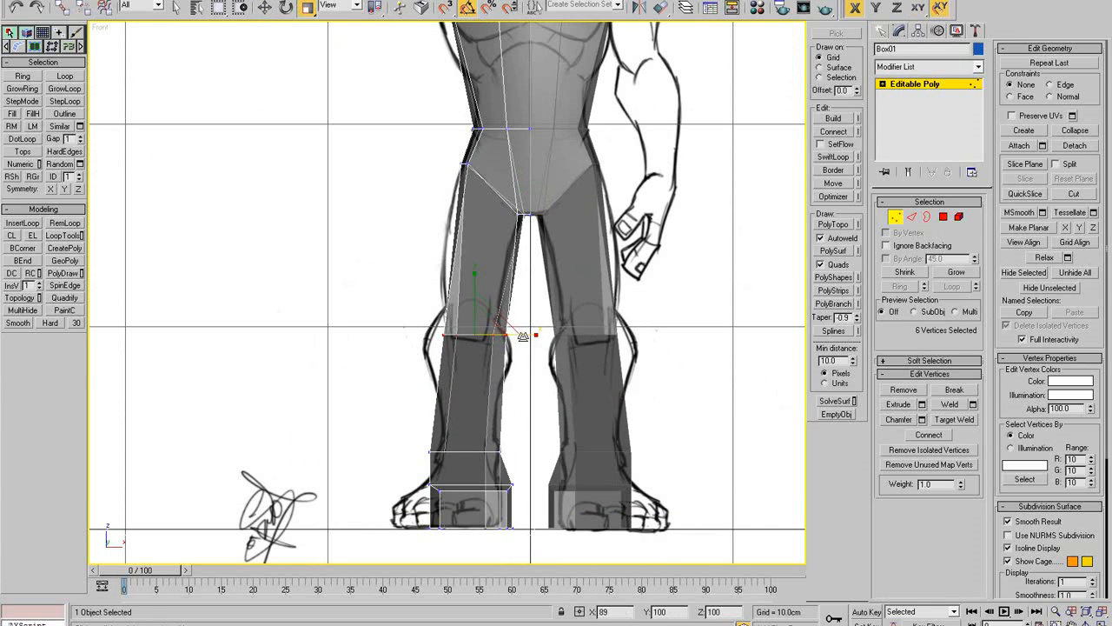
{"action": "left_click_drag", "start_coordinate": [521, 337], "coordinate": [519, 337]}
- Insert an edge loop across the chest with SwiftLoop and lower its side and front vertices along the ribcage
{"action": "middle_click_drag", "start_coordinate": [515, 222], "coordinate": [487, 524]}
{"action": "scroll", "coordinate": [464, 396], "scroll_direction": "up", "scroll_amount": 2}
{"action": "scroll", "coordinate": [464, 397], "scroll_direction": "up", "scroll_amount": 1}
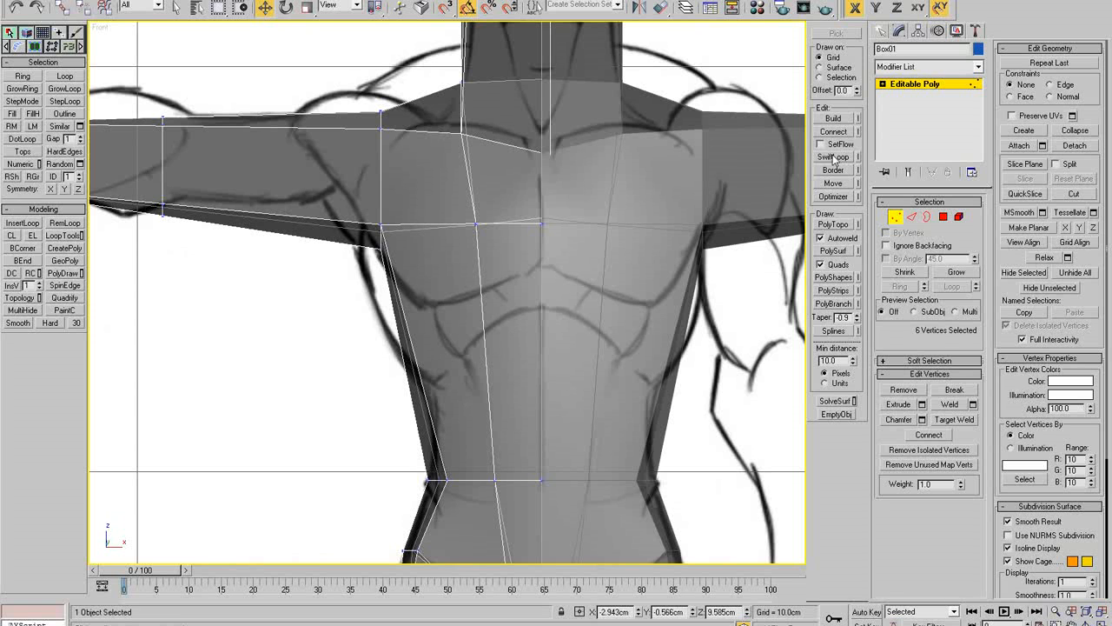
{"action": "left_click", "coordinate": [833, 158]}
{"action": "left_click", "coordinate": [479, 297]}
{"action": "right_click", "coordinate": [471, 337]}
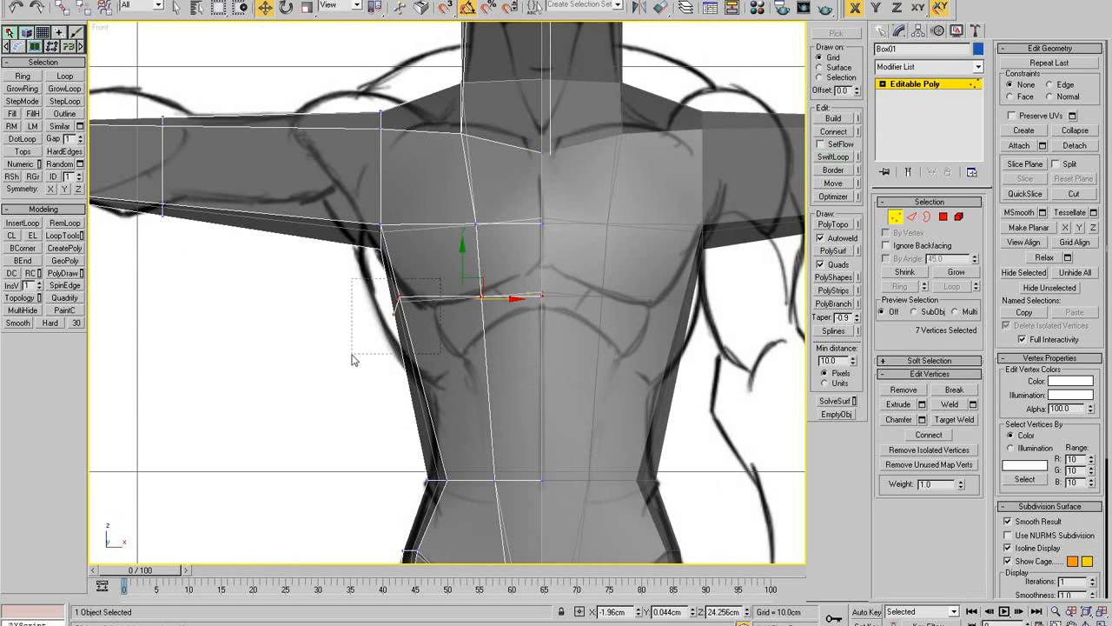
{"action": "left_click_drag", "start_coordinate": [421, 290], "coordinate": [500, 335]}
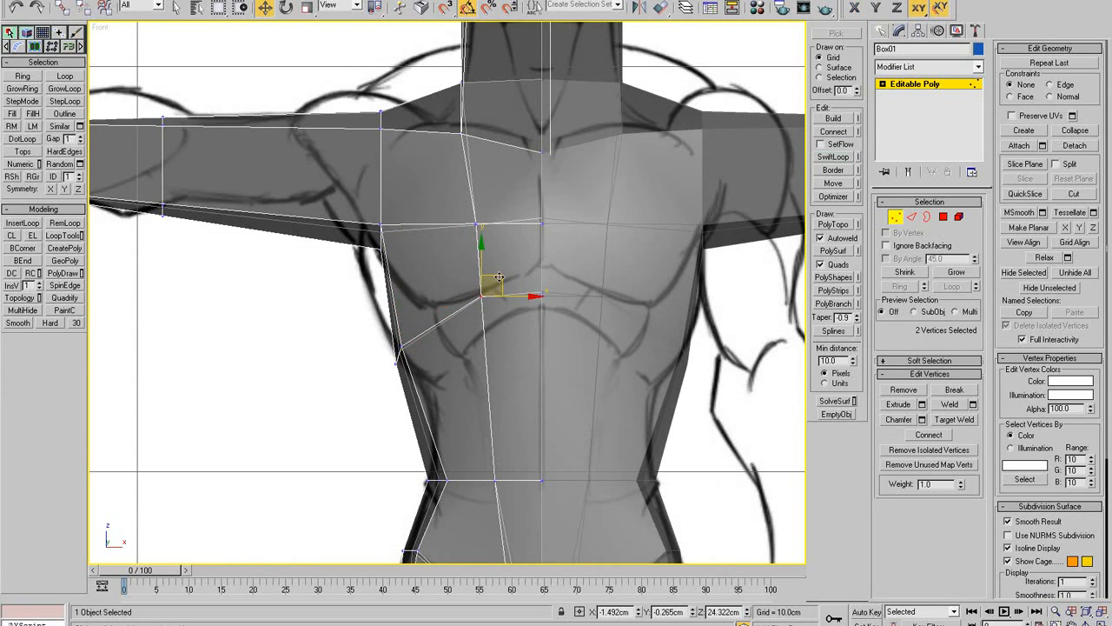
{"action": "left_click_drag", "start_coordinate": [499, 277], "coordinate": [492, 292]}
- Move the armpit side vertices outward and the chest loop's side vertices up and outward to widen the upper torso
{"action": "scroll", "coordinate": [420, 339], "scroll_direction": "down", "scroll_amount": 2}
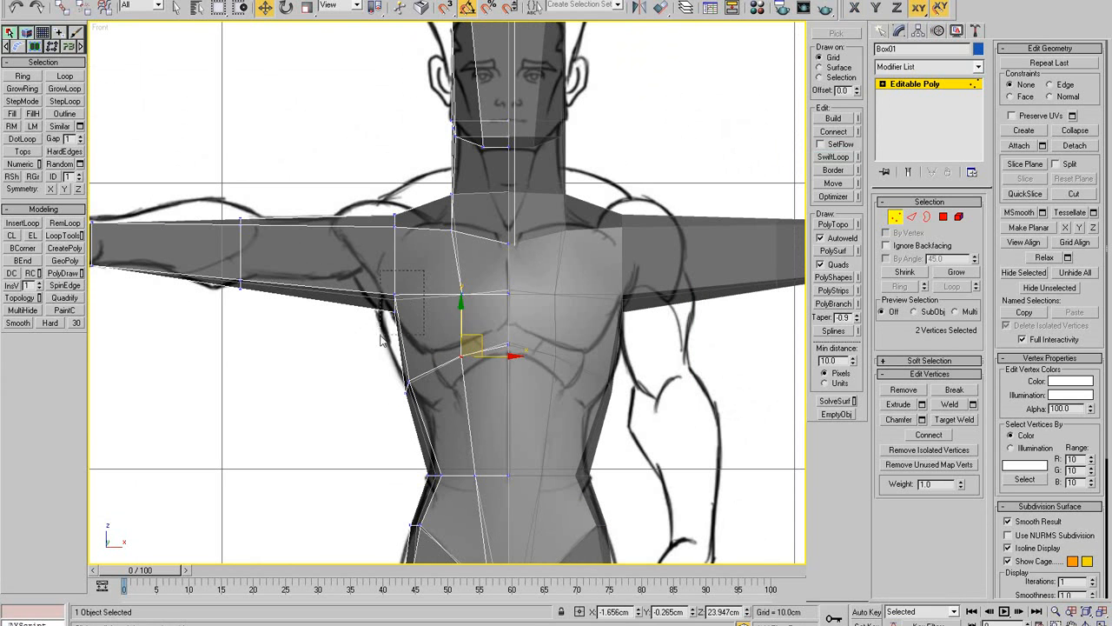
{"action": "left_click_drag", "start_coordinate": [418, 288], "coordinate": [402, 286]}
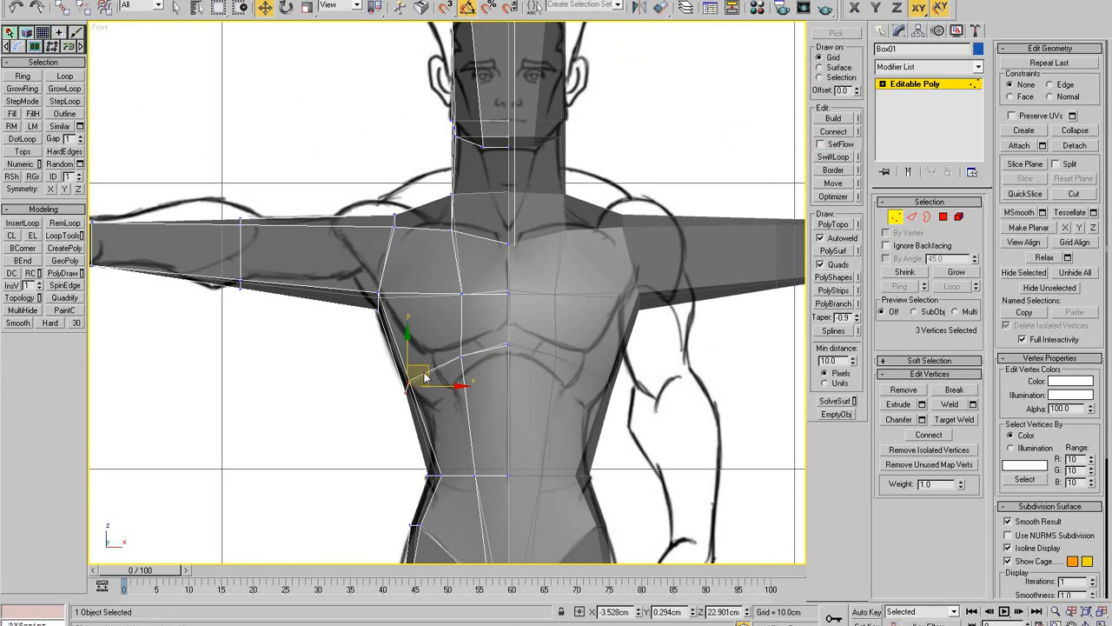
{"action": "left_click_drag", "start_coordinate": [426, 376], "coordinate": [421, 361]}
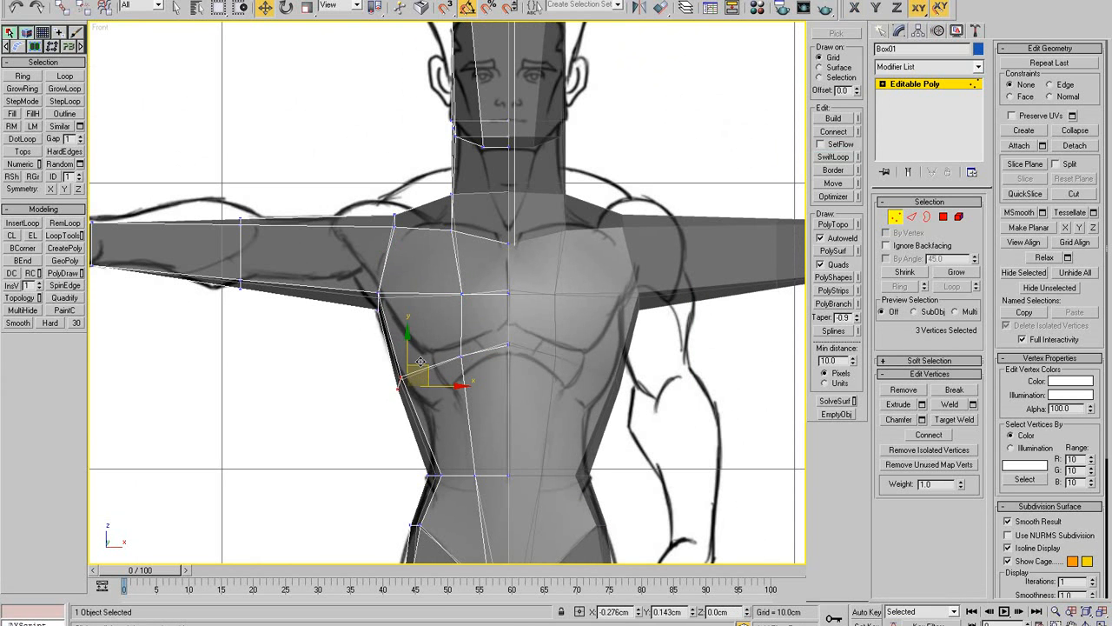
- Insert a second edge loop between chest and waist with SwiftLoop and reshape the side of the torso to the sketch
{"action": "left_click", "coordinate": [830, 157]}
{"action": "right_click", "coordinate": [437, 413]}
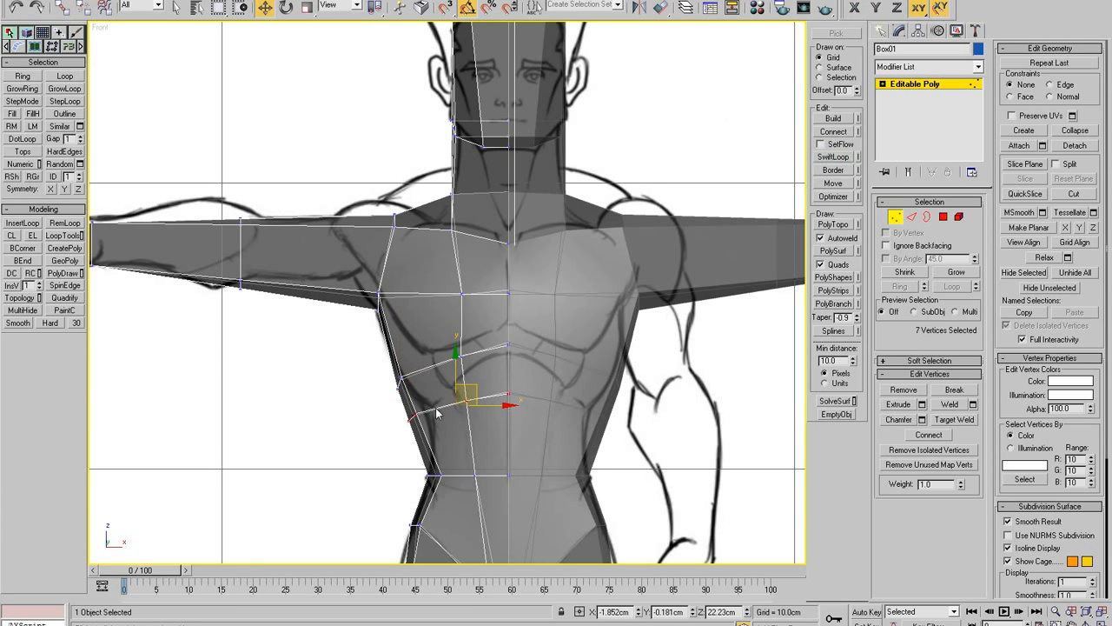
{"action": "left_click_drag", "start_coordinate": [431, 401], "coordinate": [413, 352]}
{"action": "scroll", "coordinate": [414, 352], "scroll_direction": "down", "scroll_amount": 5}
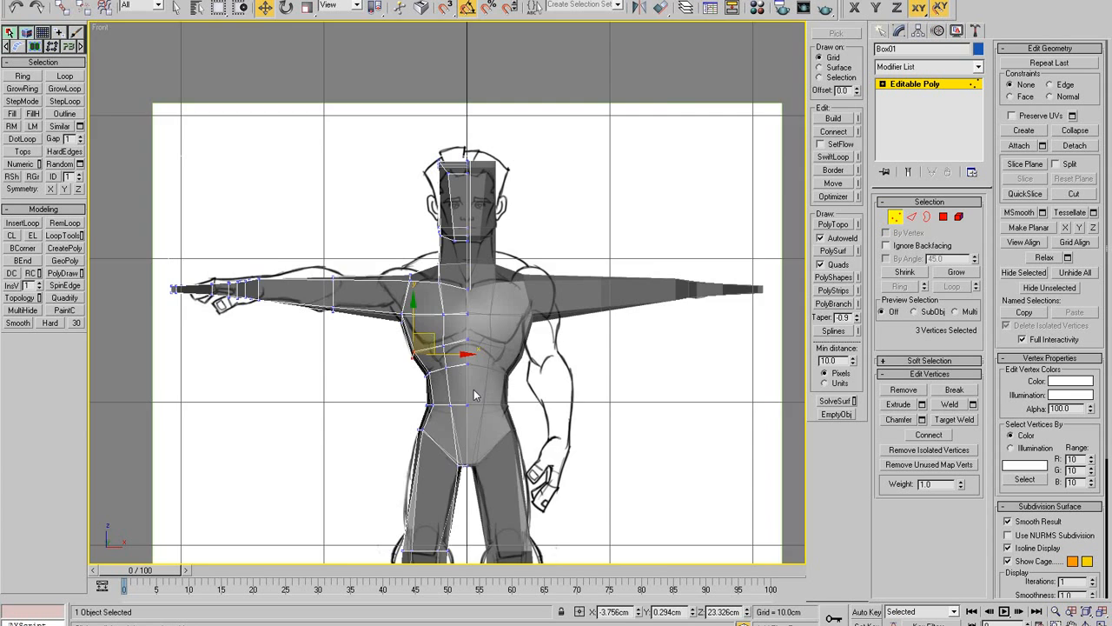
- Move the top shoulder vertices up and outward to follow the trapezius and shoulder line
{"action": "scroll", "coordinate": [452, 391], "scroll_direction": "up", "scroll_amount": 3}
{"action": "scroll", "coordinate": [437, 309], "scroll_direction": "down", "scroll_amount": 3}
{"action": "scroll", "coordinate": [438, 305], "scroll_direction": "up", "scroll_amount": 6}
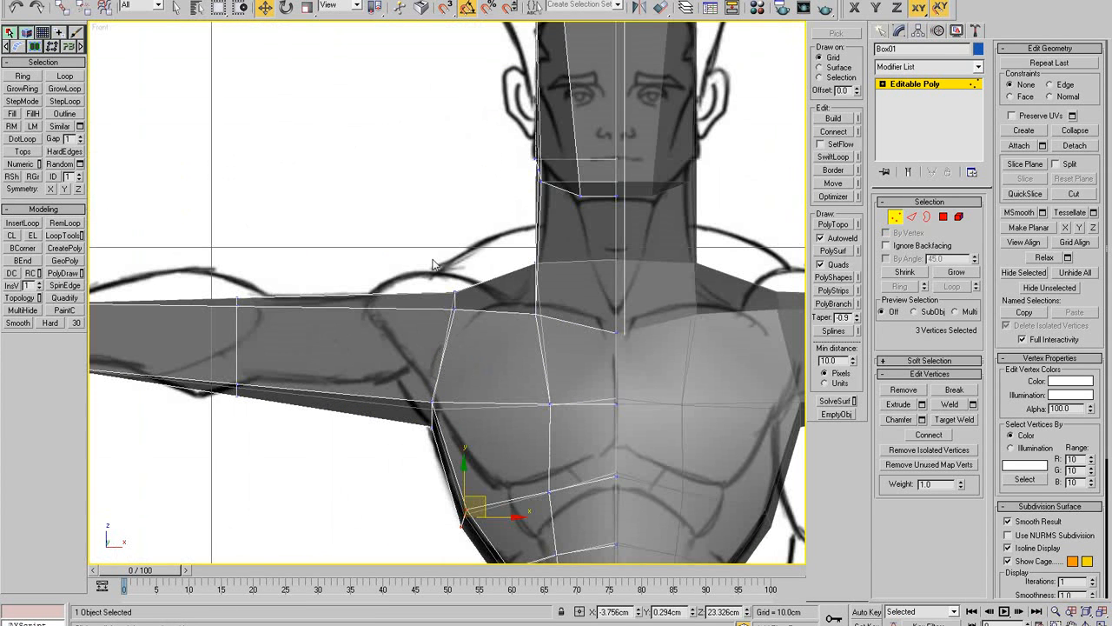
{"action": "left_click_drag", "start_coordinate": [432, 264], "coordinate": [461, 246]}
{"action": "scroll", "coordinate": [443, 335], "scroll_direction": "down", "scroll_amount": 2}
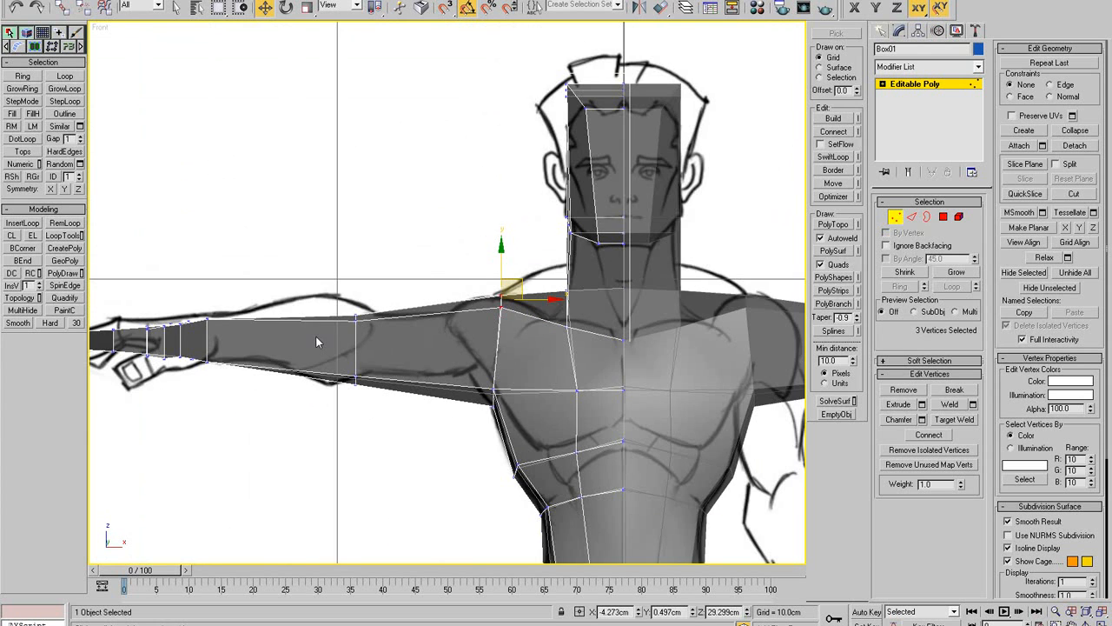
- Examine the torso, arm and hand shapes from the front and around the model in perspective
{"action": "middle_click_drag", "start_coordinate": [315, 337], "coordinate": [411, 322]}
{"action": "scroll", "coordinate": [586, 366], "scroll_direction": "down", "scroll_amount": 2}
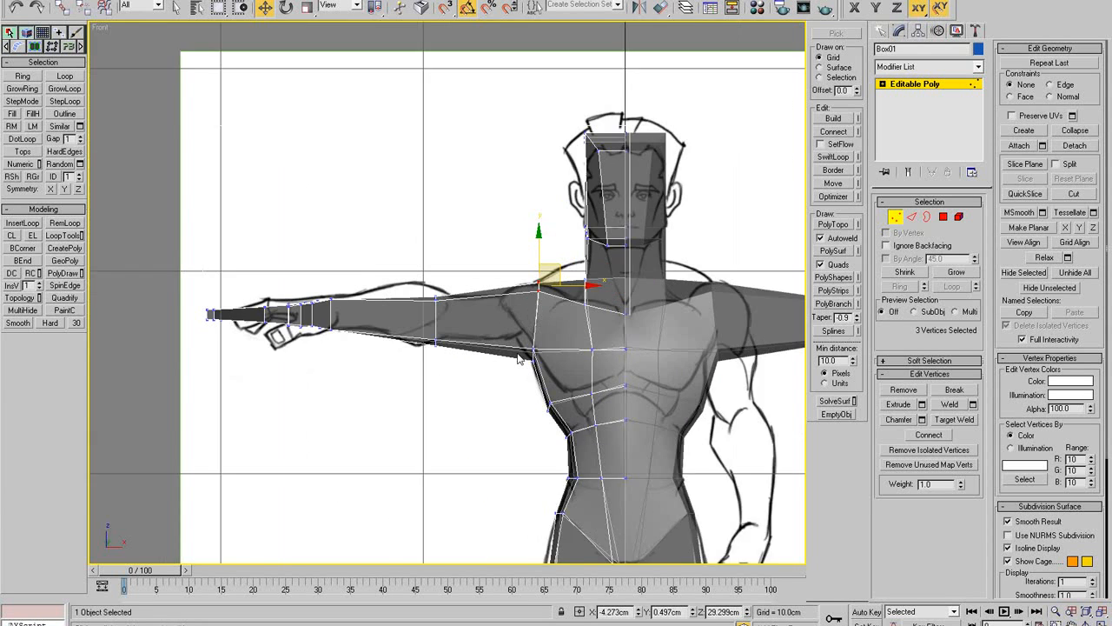
{"action": "scroll", "coordinate": [522, 359], "scroll_direction": "up", "scroll_amount": 1}
{"action": "scroll", "coordinate": [415, 345], "scroll_direction": "down", "scroll_amount": 3}
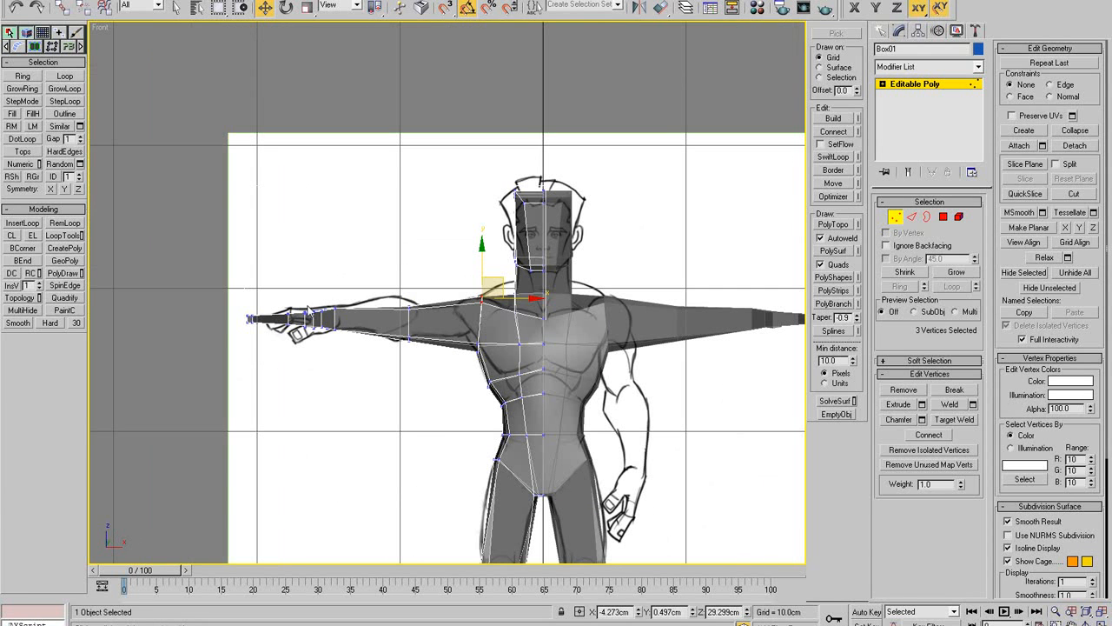
{"action": "key", "text": "alt+w"}
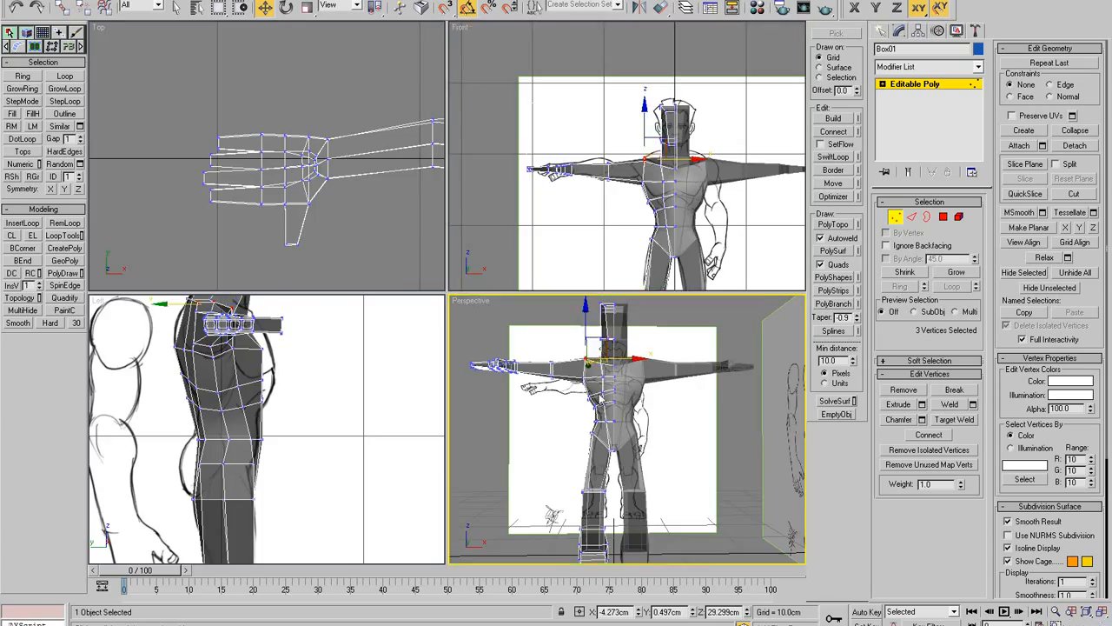
{"action": "key", "text": "alt+w"}
{"action": "middle_click_drag", "start_coordinate": [498, 417], "coordinate": [323, 280], "text": "alt"}
{"action": "scroll", "coordinate": [446, 378], "scroll_direction": "up", "scroll_amount": 2}
{"action": "scroll", "coordinate": [446, 378], "scroll_direction": "down", "scroll_amount": 5}
{"action": "scroll", "coordinate": [467, 399], "scroll_direction": "up", "scroll_amount": 4}
{"action": "mouse_move", "coordinate": [350, 315]}
{"action": "middle_mouse_down", "text": "alt"}
{"action": "mouse_move", "coordinate": [316, 318]}
{"action": "mouse_move", "coordinate": [358, 310]}
{"action": "middle_mouse_up", "text": "alt"}
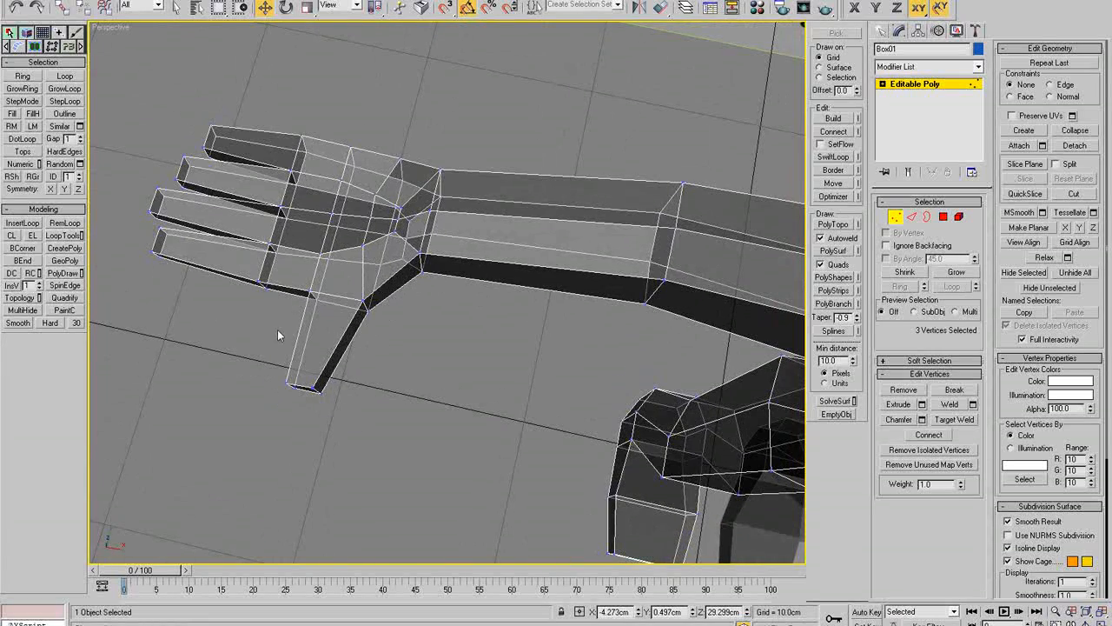
{"action": "mouse_move", "coordinate": [436, 303]}
{"action": "middle_mouse_down", "text": "alt"}
{"action": "mouse_move", "coordinate": [432, 318]}
{"action": "mouse_move", "coordinate": [380, 322]}
{"action": "mouse_move", "coordinate": [310, 260]}
{"action": "mouse_move", "coordinate": [404, 243]}
{"action": "mouse_move", "coordinate": [467, 265]}
{"action": "mouse_move", "coordinate": [369, 331]}
{"action": "mouse_move", "coordinate": [377, 270]}
{"action": "mouse_move", "coordinate": [362, 383]}
{"action": "mouse_move", "coordinate": [403, 327]}
{"action": "mouse_move", "coordinate": [443, 300]}
{"action": "middle_mouse_up", "text": "alt"}
{"action": "scroll", "coordinate": [467, 266], "scroll_direction": "down", "scroll_amount": 5}
{"action": "key", "text": "alt+w"}
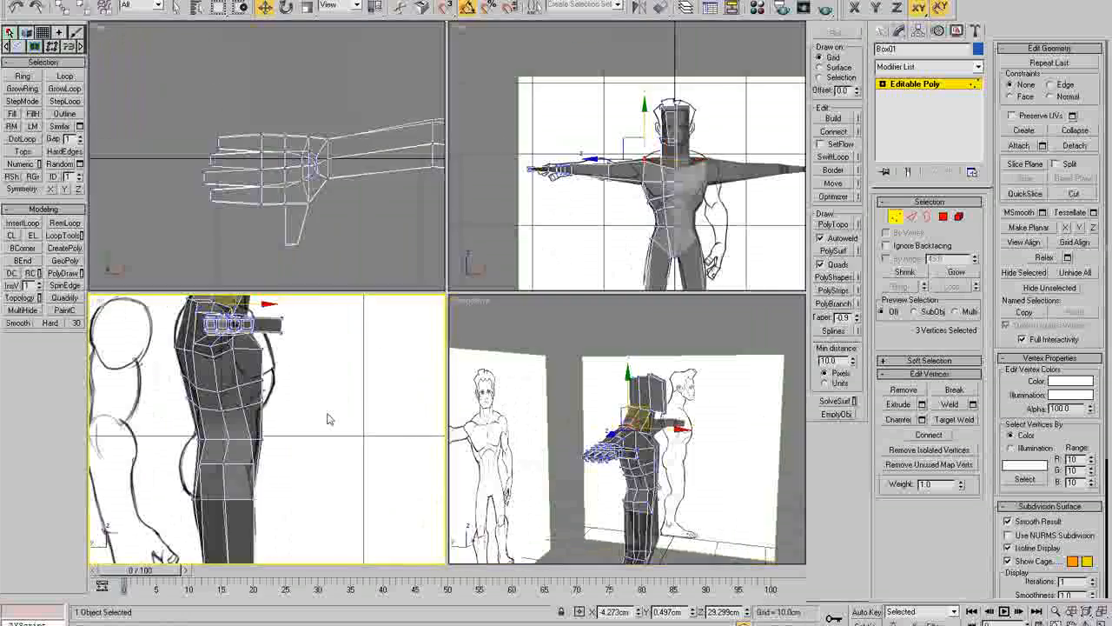
- Move the head's rear top vertices down and forward in the left view to round the back of the skull
{"action": "middle_click_drag", "start_coordinate": [332, 155], "coordinate": [241, 8]}
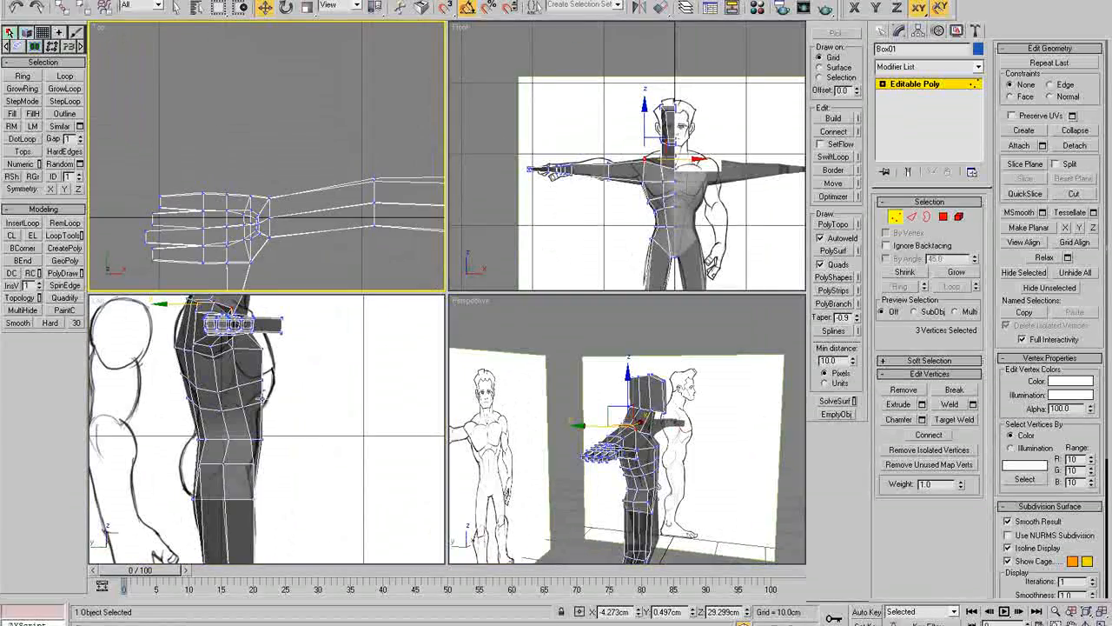
{"action": "middle_click", "coordinate": [341, 319]}
{"action": "key", "text": "alt+w"}
{"action": "middle_click_drag", "start_coordinate": [341, 319], "coordinate": [345, 289]}
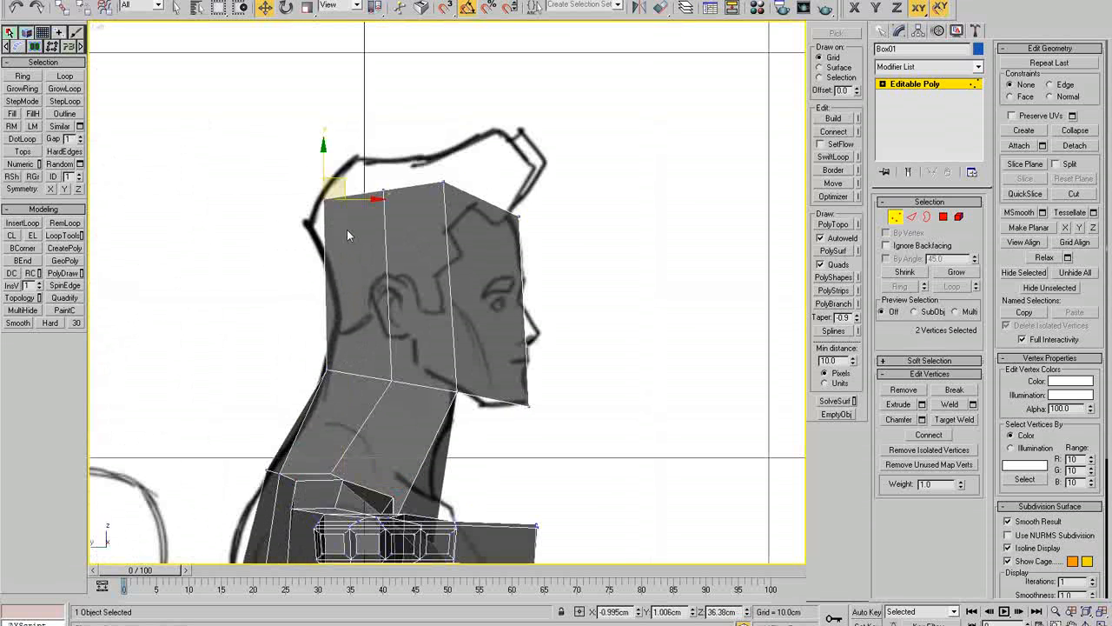
{"action": "left_click_drag", "start_coordinate": [345, 182], "coordinate": [357, 223]}
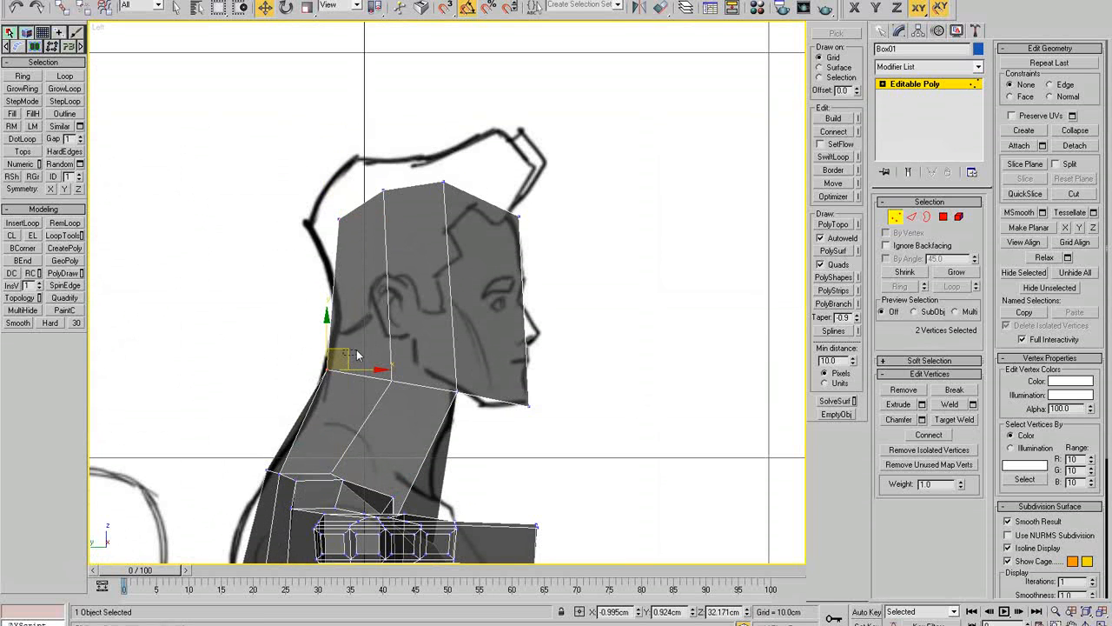
- Adjust the vertices at the nape and under the jaw in the left view to follow the profile sketch
{"action": "scroll", "coordinate": [356, 354], "scroll_direction": "up", "scroll_amount": 2}
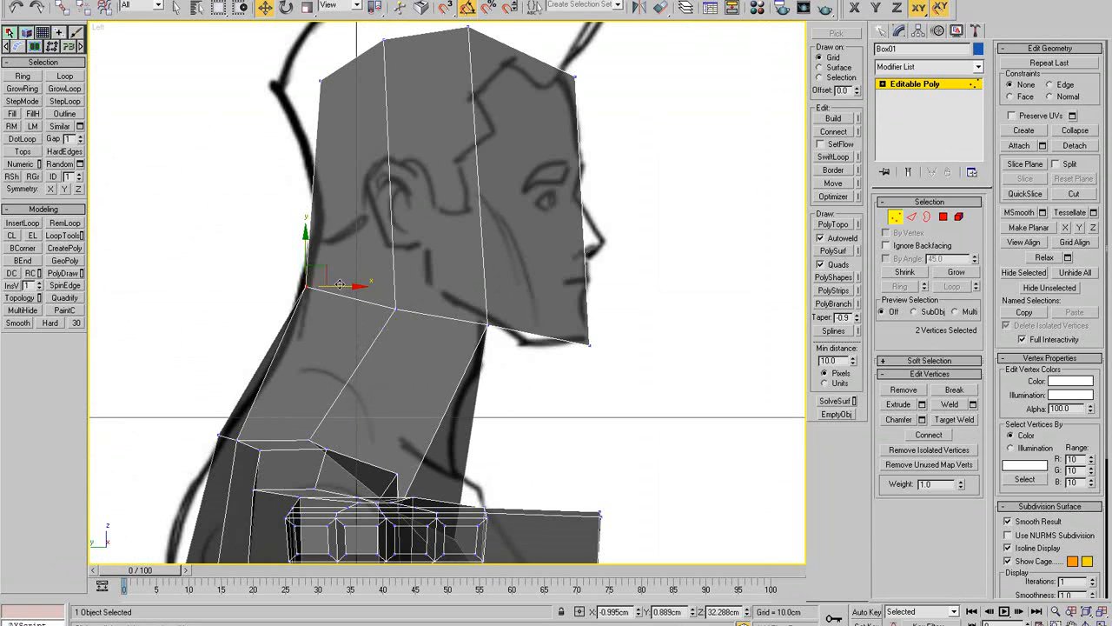
{"action": "mouse_move", "coordinate": [339, 284]}
{"action": "left_mouse_down"}
{"action": "mouse_move", "coordinate": [330, 265]}
{"action": "mouse_move", "coordinate": [335, 278]}
{"action": "left_mouse_up"}
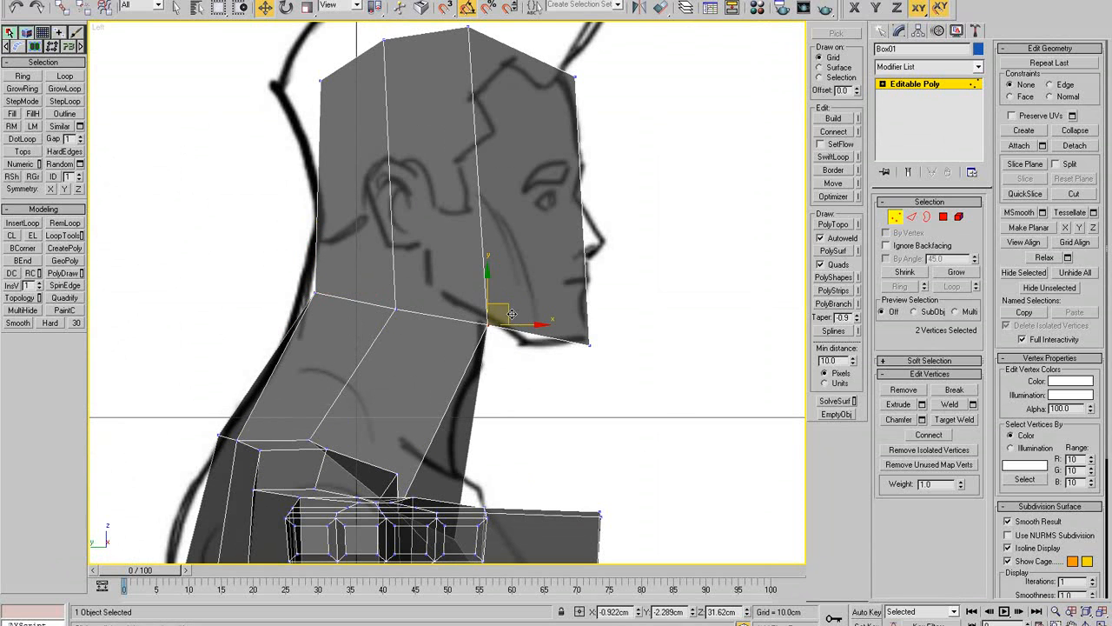
{"action": "left_click_drag", "start_coordinate": [512, 314], "coordinate": [506, 311]}
- Adjust the side vertices where the head meets the neck in the perspective view to round and narrow the neck
{"action": "key", "text": "alt+w"}
{"action": "right_click", "coordinate": [598, 385]}
{"action": "key", "text": "alt+w"}
{"action": "middle_click_drag", "start_coordinate": [598, 385], "coordinate": [439, 196], "text": "alt"}
{"action": "scroll", "coordinate": [537, 257], "scroll_direction": "up", "scroll_amount": 2}
{"action": "left_click", "coordinate": [515, 231]}
{"action": "left_click", "coordinate": [517, 247]}
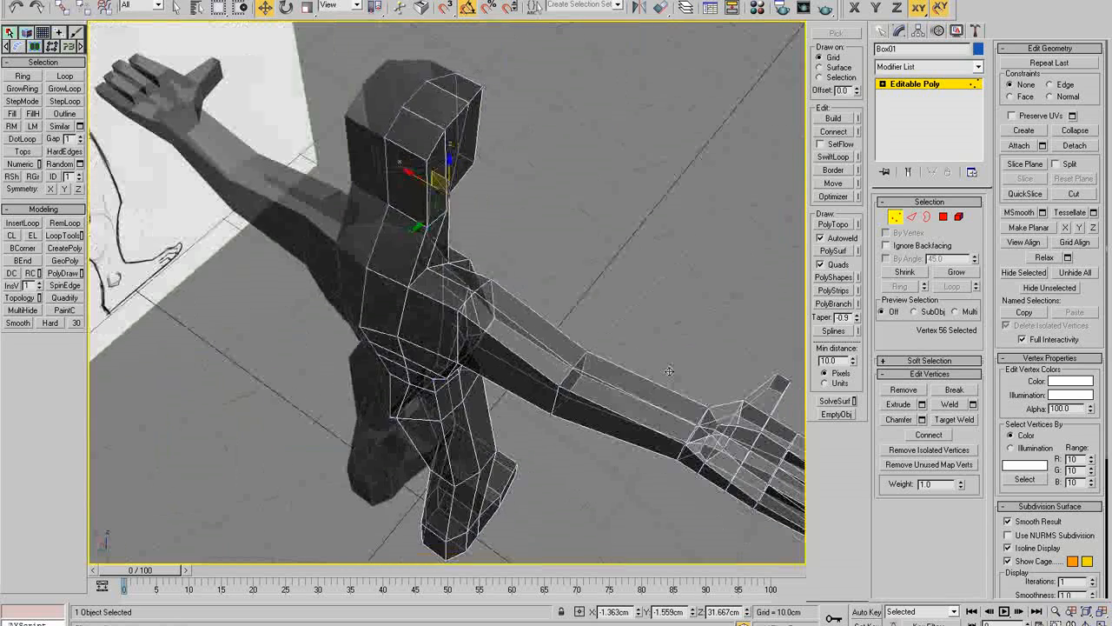
{"action": "left_click", "coordinate": [418, 218]}
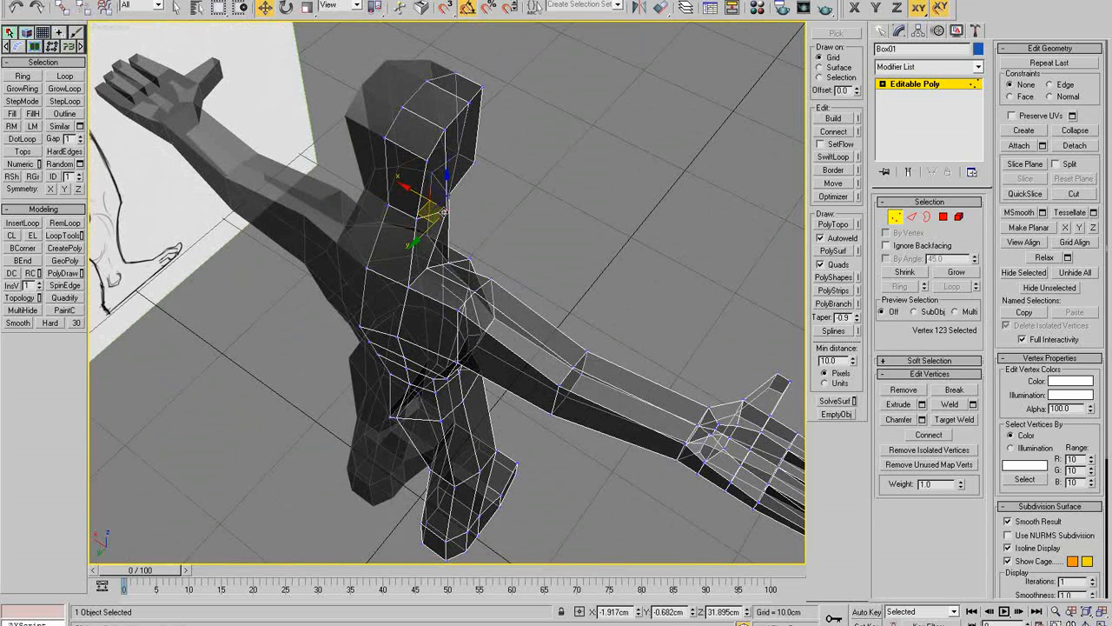
{"action": "left_click_drag", "start_coordinate": [444, 211], "coordinate": [420, 197]}
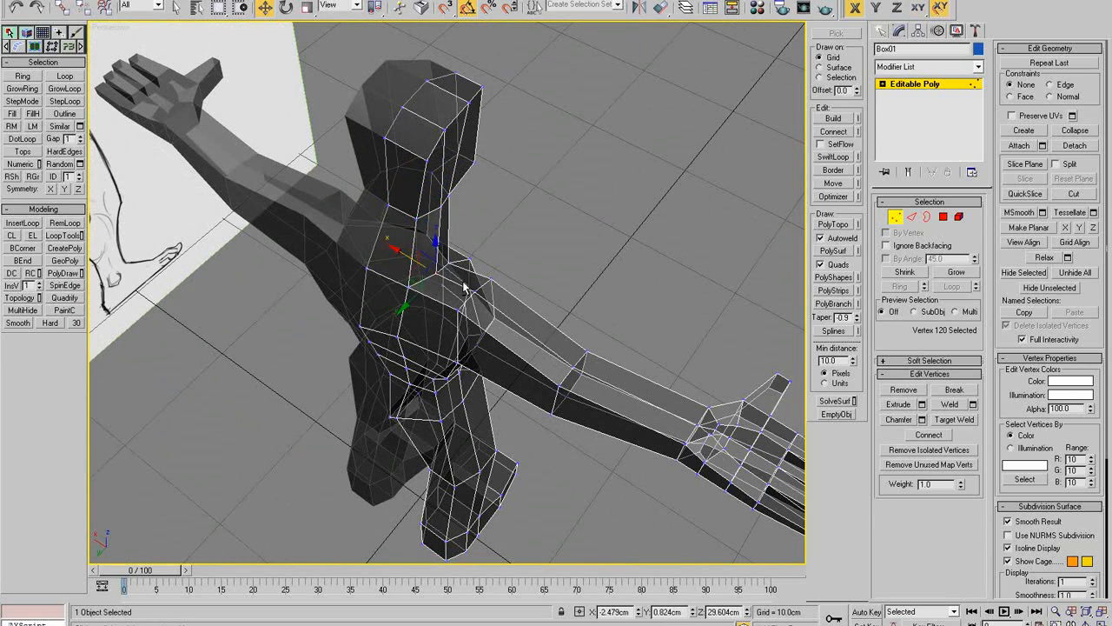
- Move individual vertices on the lower back and side of the waist in the perspective view to round the torso from behind
{"action": "mouse_move", "coordinate": [465, 289]}
{"action": "middle_mouse_down", "text": "alt"}
{"action": "mouse_move", "coordinate": [349, 259]}
{"action": "mouse_move", "coordinate": [417, 244]}
{"action": "mouse_move", "coordinate": [345, 253]}
{"action": "mouse_move", "coordinate": [453, 227]}
{"action": "mouse_move", "coordinate": [409, 289]}
{"action": "mouse_move", "coordinate": [410, 347]}
{"action": "mouse_move", "coordinate": [391, 358]}
{"action": "mouse_move", "coordinate": [293, 268]}
{"action": "mouse_move", "coordinate": [343, 313]}
{"action": "mouse_move", "coordinate": [397, 329]}
{"action": "mouse_move", "coordinate": [426, 397]}
{"action": "mouse_move", "coordinate": [322, 388]}
{"action": "mouse_move", "coordinate": [348, 388]}
{"action": "mouse_move", "coordinate": [233, 397]}
{"action": "mouse_move", "coordinate": [219, 376]}
{"action": "mouse_move", "coordinate": [335, 314]}
{"action": "middle_mouse_up", "text": "alt"}
{"action": "left_click", "coordinate": [399, 315]}
{"action": "left_click", "coordinate": [397, 331]}
{"action": "left_click", "coordinate": [423, 373]}
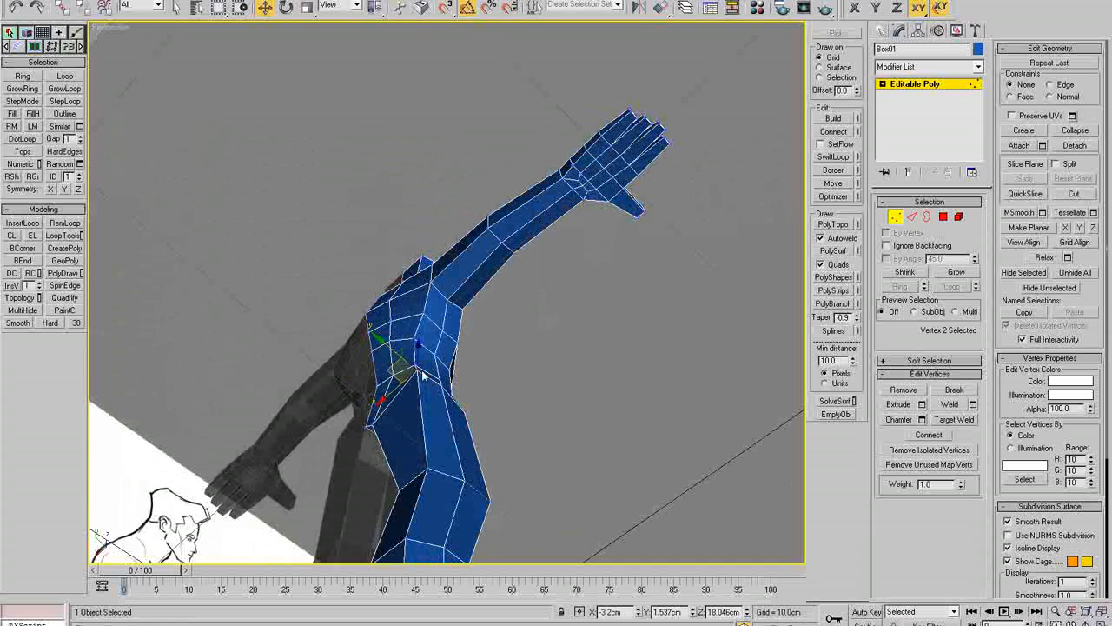
{"action": "left_click_drag", "start_coordinate": [393, 370], "coordinate": [388, 379]}
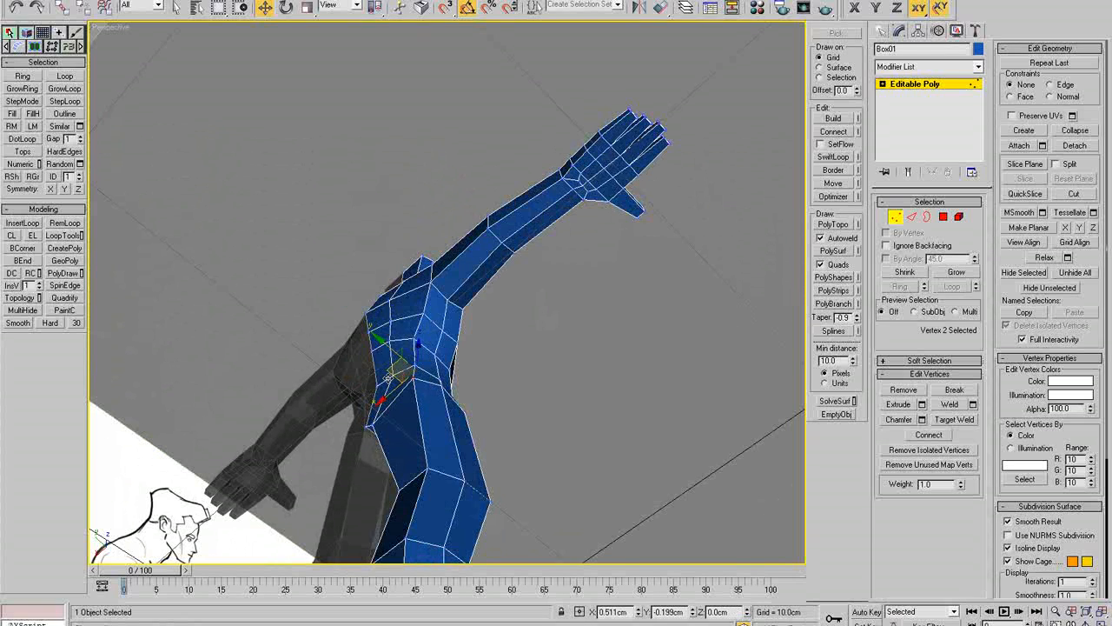
{"action": "left_click", "coordinate": [415, 317]}
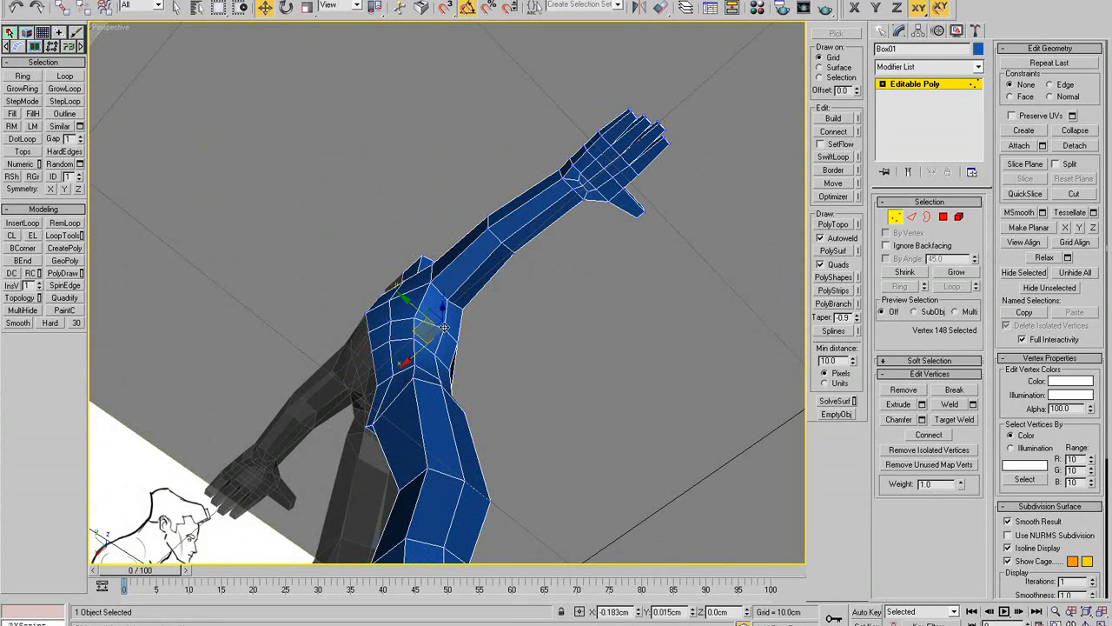
- Adjust the vertices at the front and back of the waist and hips in the perspective view to round the lower torso
{"action": "middle_click_drag", "start_coordinate": [444, 327], "coordinate": [387, 478], "text": "alt"}
{"action": "left_click", "coordinate": [426, 343]}
{"action": "left_click", "coordinate": [479, 332]}
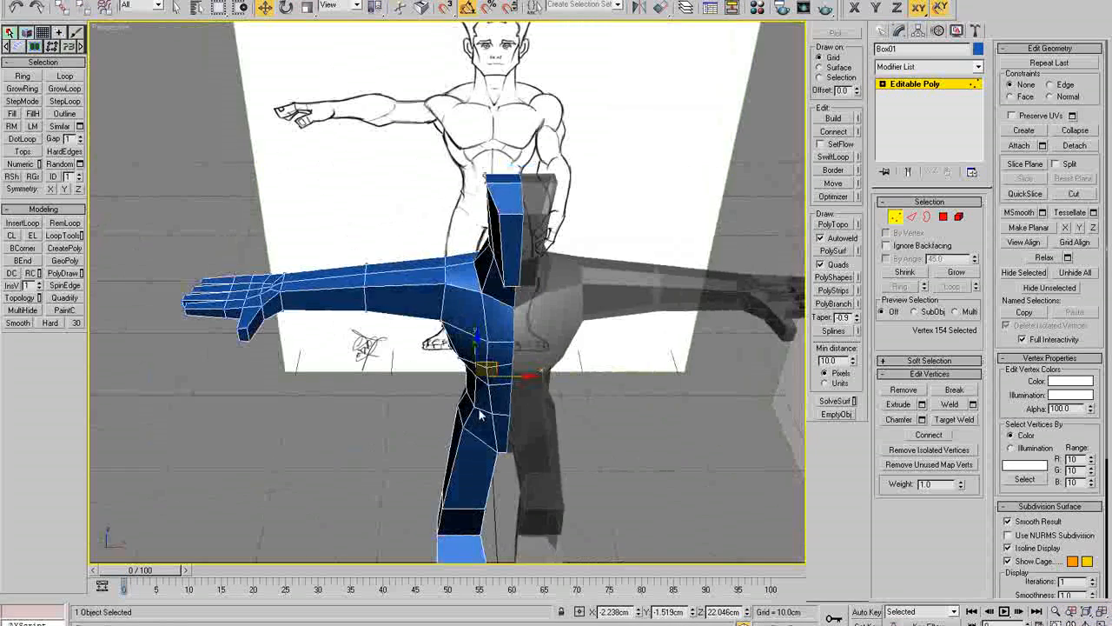
{"action": "middle_click_drag", "start_coordinate": [469, 416], "coordinate": [660, 391], "text": "alt"}
{"action": "key", "text": "q"}
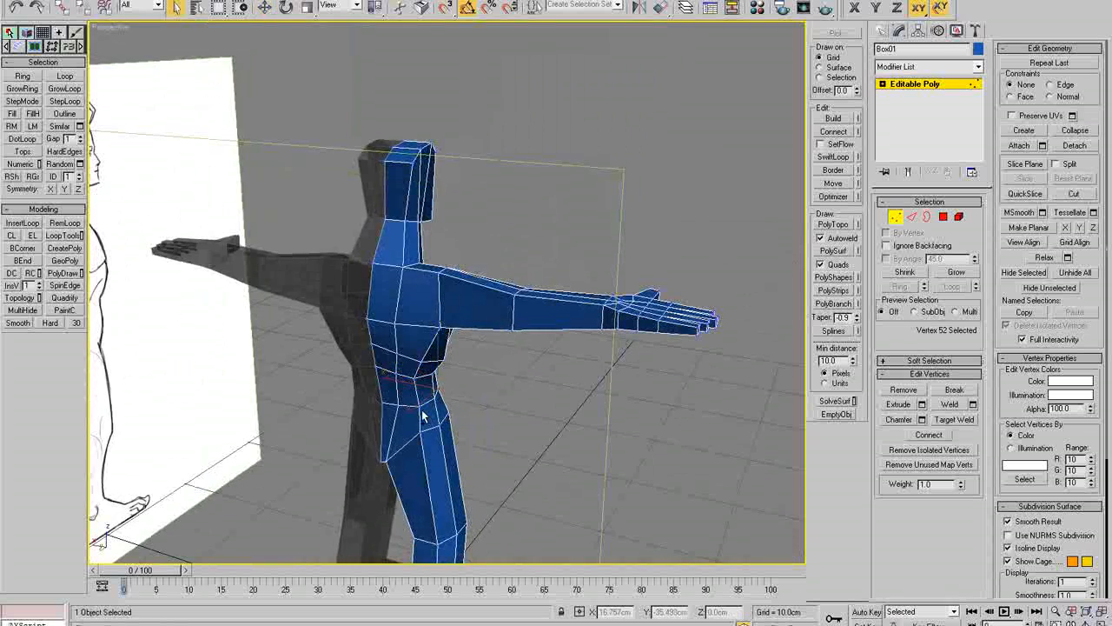
{"action": "middle_click_drag", "start_coordinate": [438, 471], "coordinate": [428, 323], "text": "alt"}
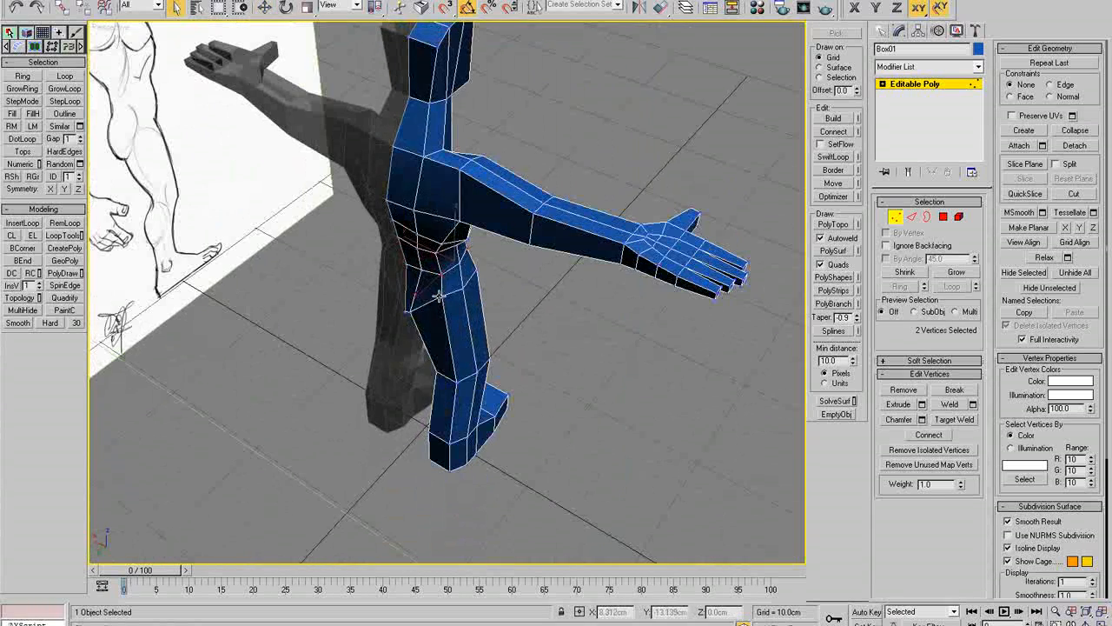
{"action": "left_click_drag", "start_coordinate": [432, 261], "coordinate": [428, 261]}
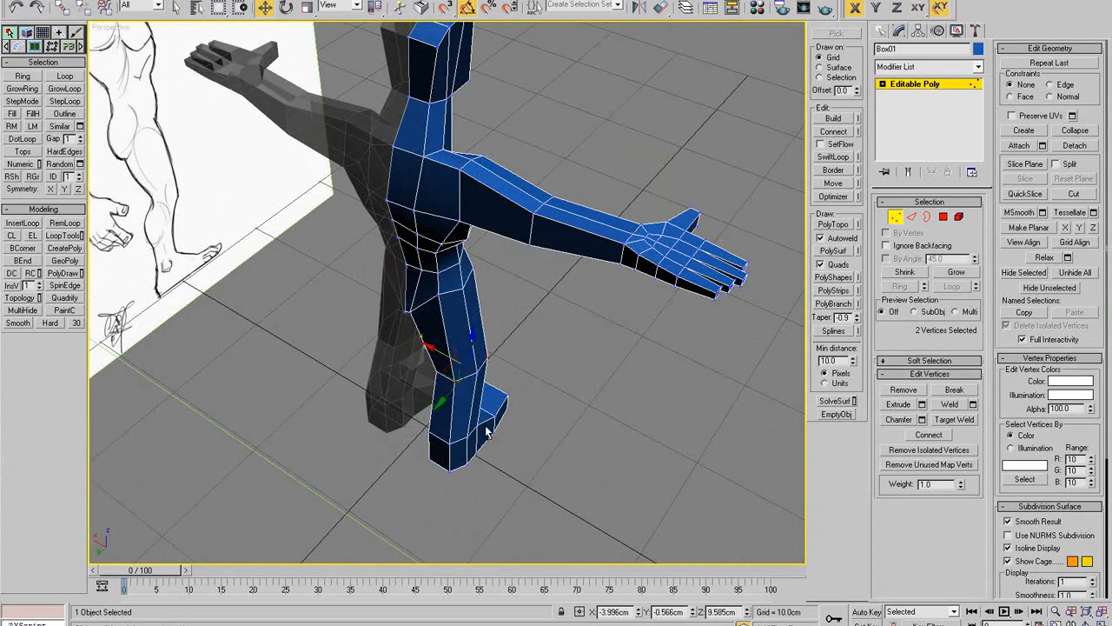
- Adjust the vertex at the crotch from the front in the perspective view to refine where the leg meets the pelvis
{"action": "mouse_move", "coordinate": [487, 432]}
{"action": "middle_mouse_down", "text": "alt"}
{"action": "mouse_move", "coordinate": [392, 340]}
{"action": "mouse_move", "coordinate": [545, 350]}
{"action": "mouse_move", "coordinate": [432, 313]}
{"action": "mouse_move", "coordinate": [673, 378]}
{"action": "mouse_move", "coordinate": [552, 357]}
{"action": "mouse_move", "coordinate": [556, 346]}
{"action": "mouse_move", "coordinate": [565, 365]}
{"action": "mouse_move", "coordinate": [524, 390]}
{"action": "mouse_move", "coordinate": [587, 335]}
{"action": "middle_mouse_up", "text": "alt"}
{"action": "left_click", "coordinate": [376, 272]}
{"action": "key", "text": "alt+w"}
{"action": "key", "text": "alt+w"}
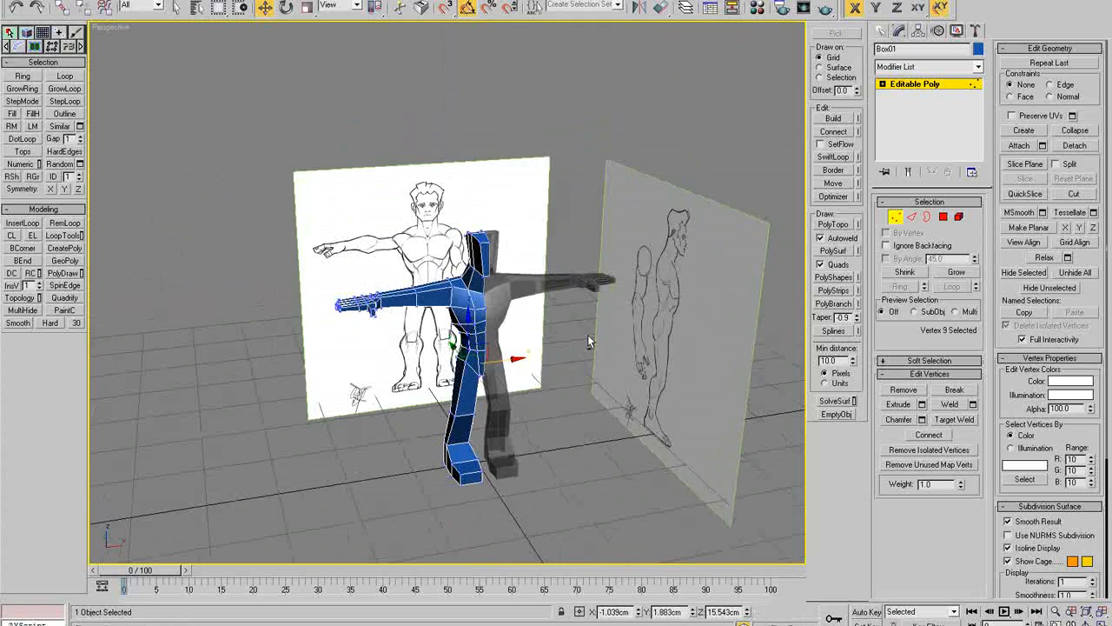
- Scale the edges around the knee and ankle to shape the lower leg, and deselect the model
{"action": "left_click", "coordinate": [896, 216]}
{"action": "middle_click_drag", "start_coordinate": [692, 309], "coordinate": [549, 310], "text": "alt"}
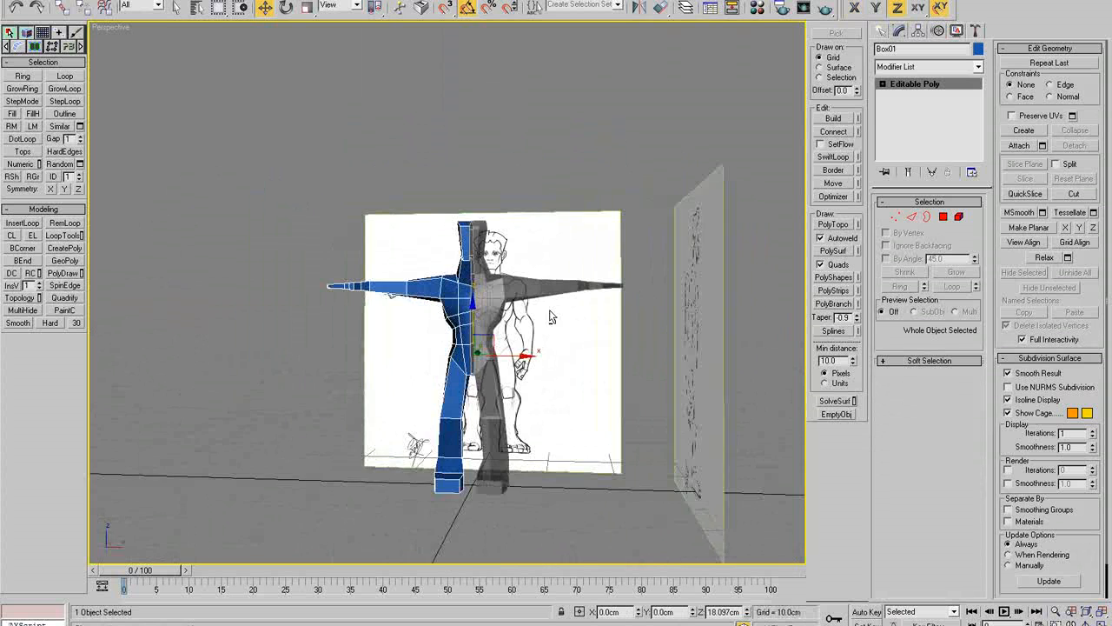
{"action": "scroll", "coordinate": [541, 382], "scroll_direction": "up", "scroll_amount": 3}
{"action": "middle_click_drag", "start_coordinate": [463, 488], "coordinate": [457, 426]}
{"action": "key", "text": "2"}
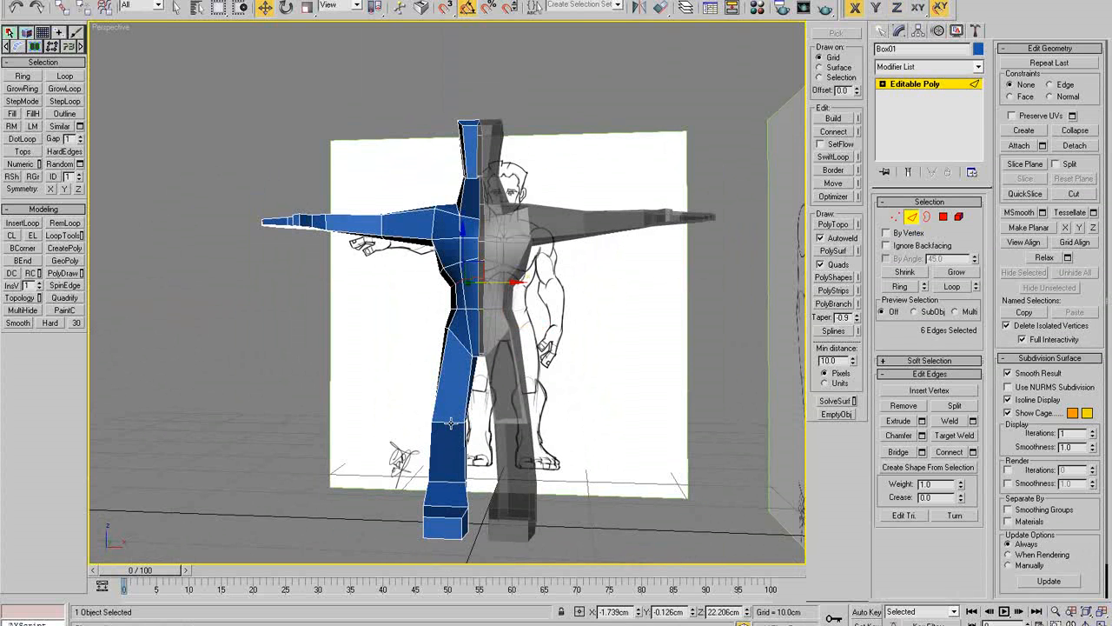
{"action": "key", "text": "r"}
{"action": "middle_click_drag", "start_coordinate": [504, 434], "coordinate": [562, 437], "text": "alt"}
{"action": "left_click", "coordinate": [461, 480]}
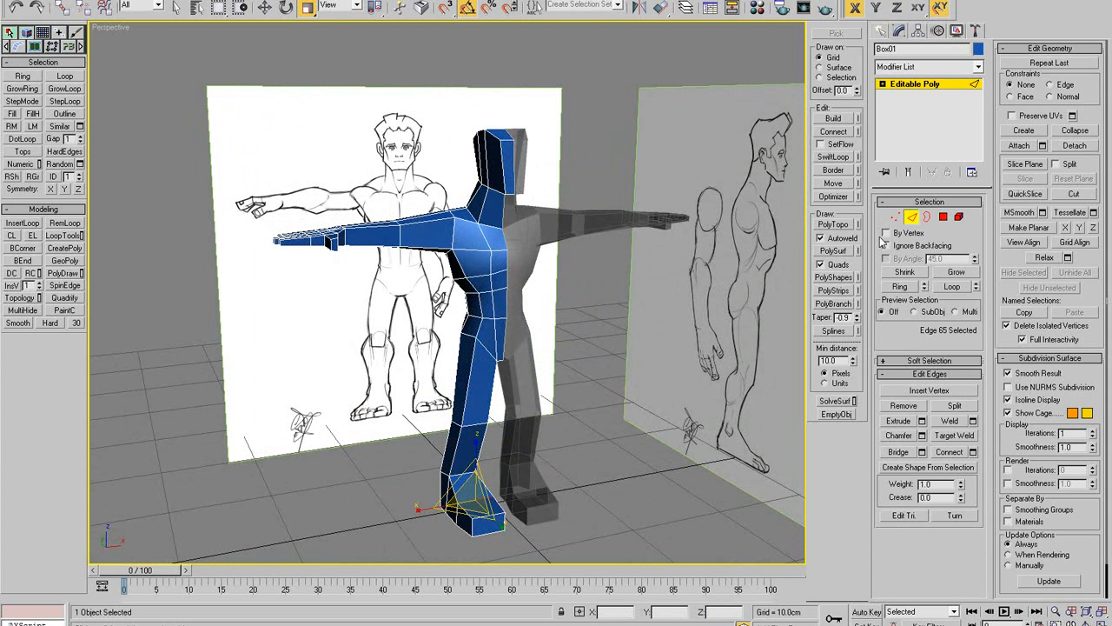
{"action": "left_click", "coordinate": [615, 380]}
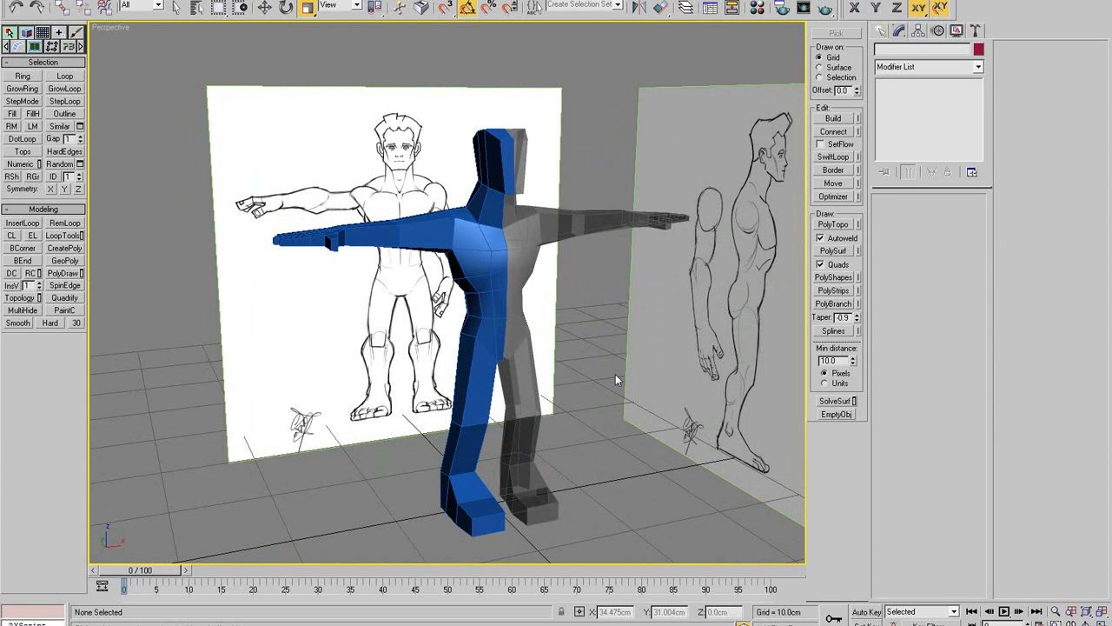